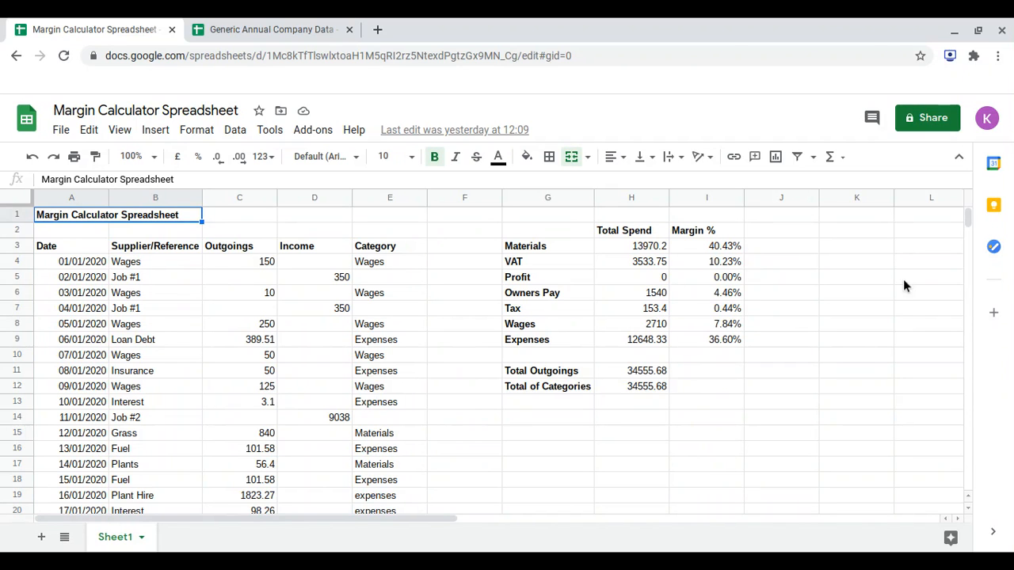
# Review the Margin % column for all categories and look through the transaction list down to its last entry.
pyautogui.scroll(-1, 333, 325)
pyautogui.scroll(-2, 333, 319)
pyautogui.scroll(3, 333, 319)
pyautogui.moveTo(721, 245); pyautogui.dragTo(713, 342)
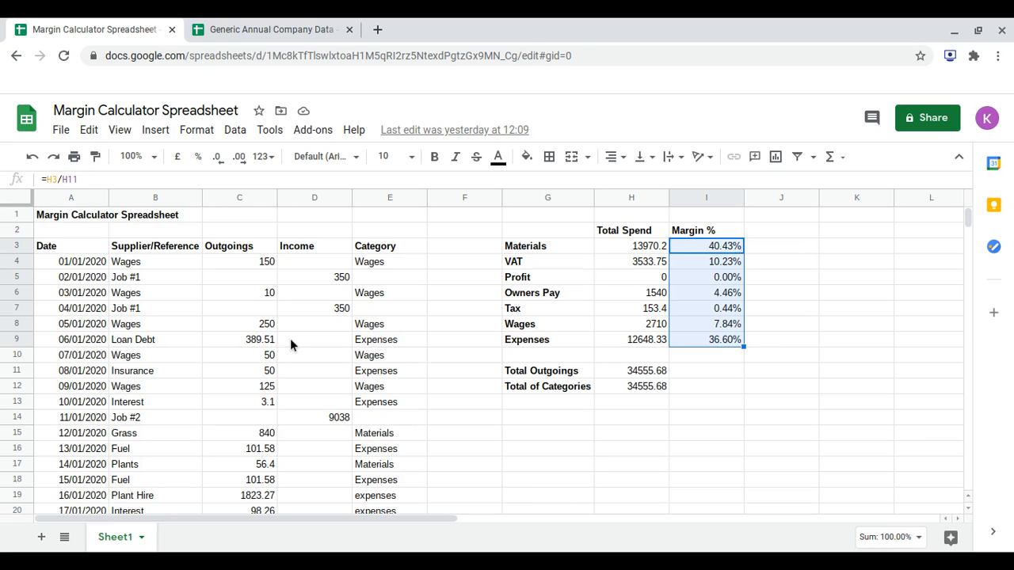
pyautogui.scroll(-20, 290, 339)
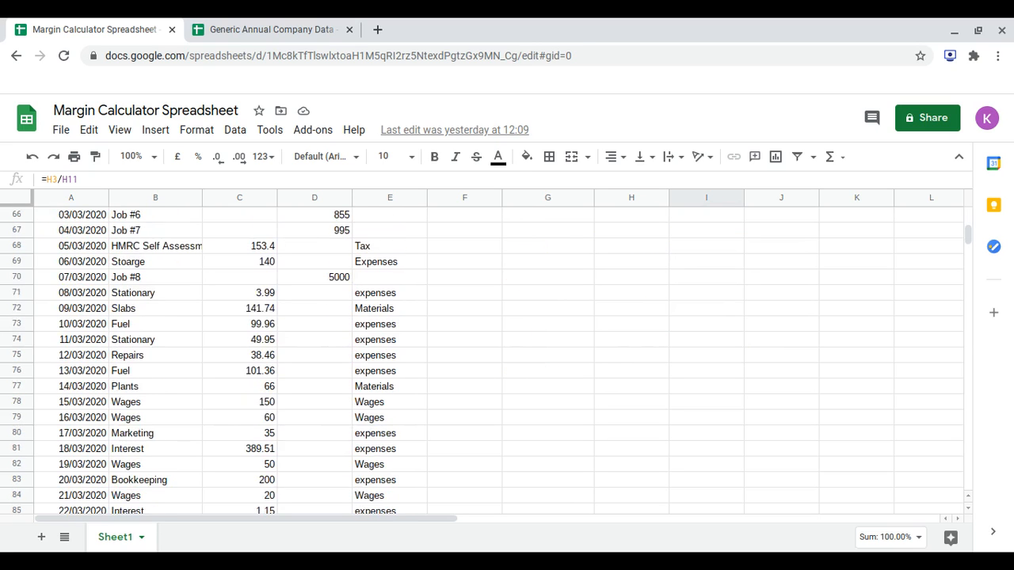
pyautogui.scroll(-14, 290, 338)
pyautogui.scroll(6, 290, 338)
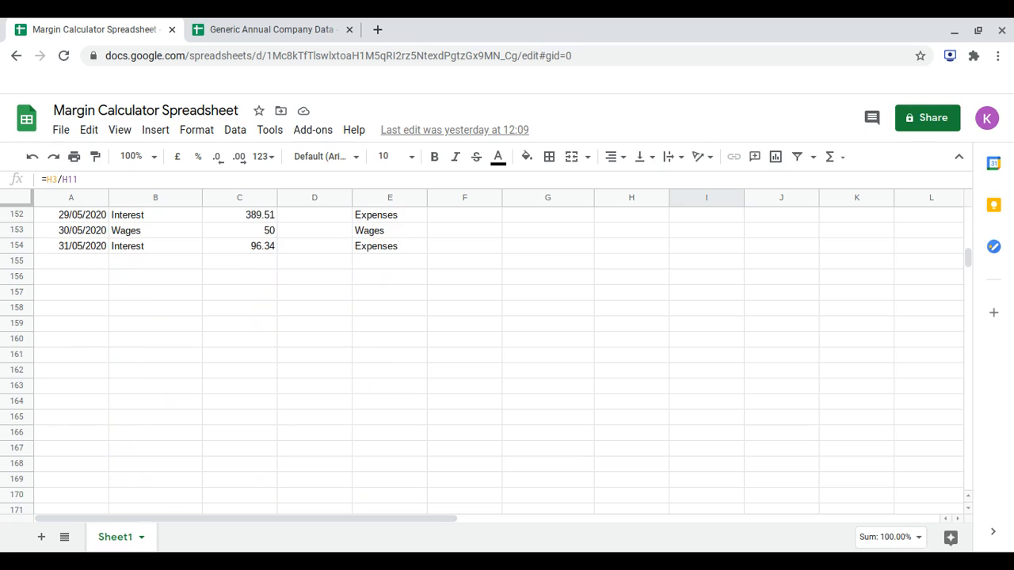
# Switch to the Generic Annual Company Data spreadsheet and look through its transactions from January into August 2020.
pyautogui.click(294, 26)
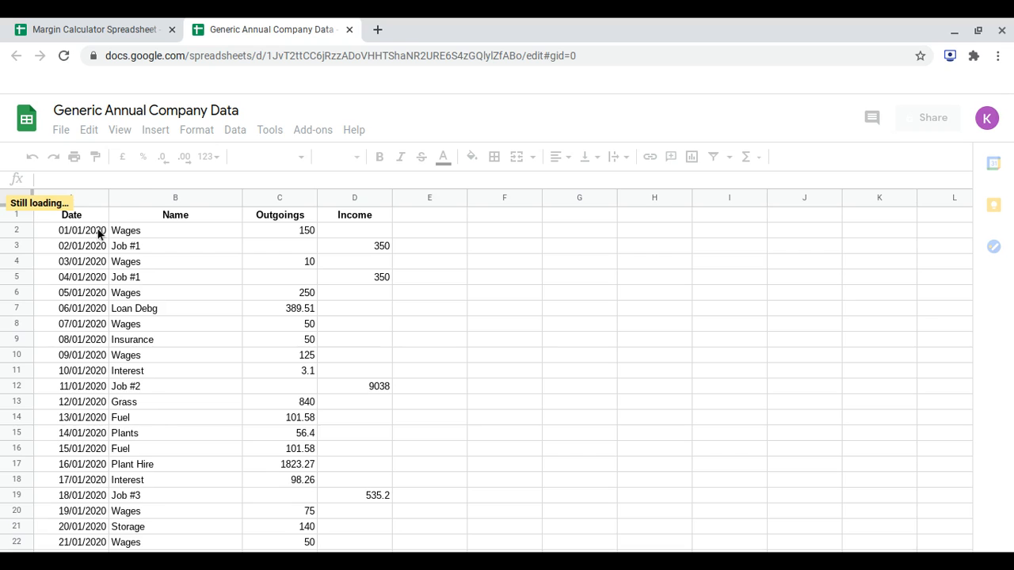
pyautogui.scroll(-15, 99, 233)
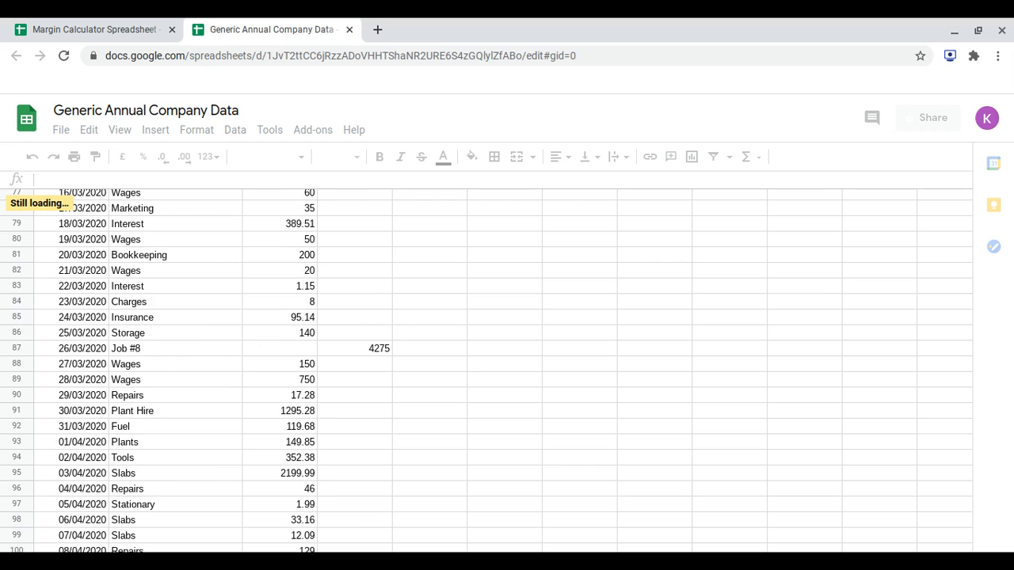
pyautogui.scroll(-3, 143, 339)
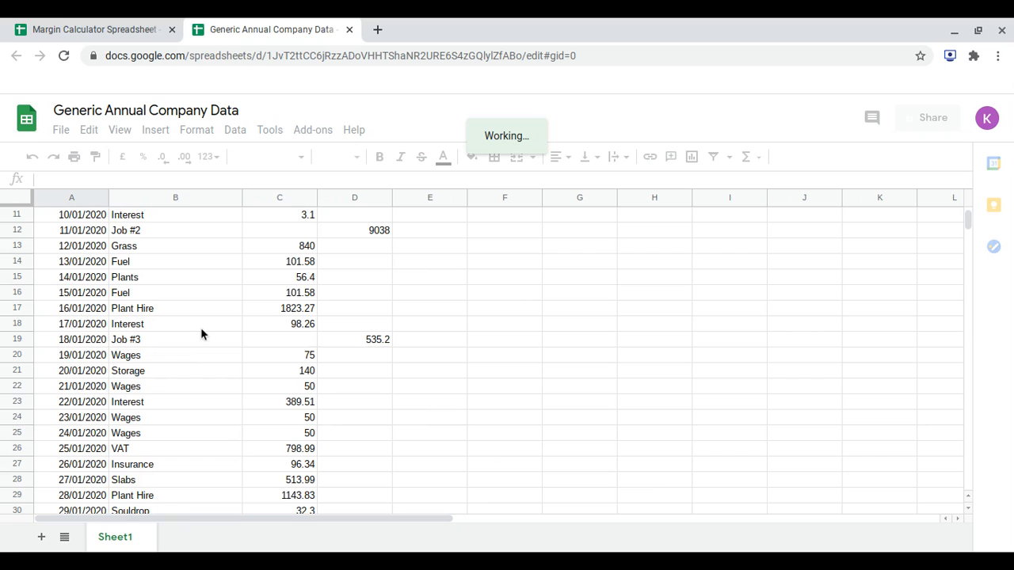
pyautogui.scroll(-1, 200, 333)
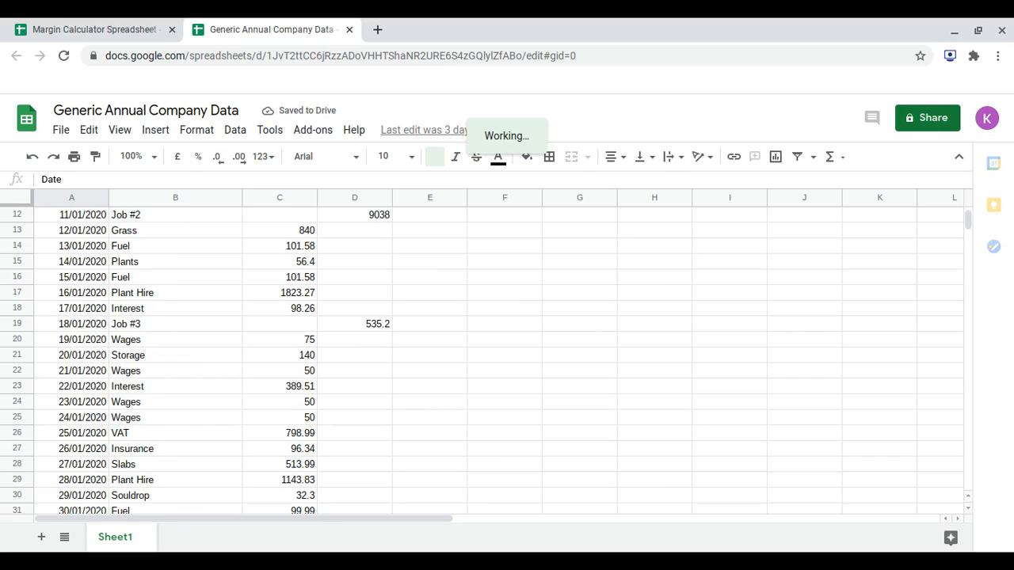
pyautogui.scroll(-20, 201, 333)
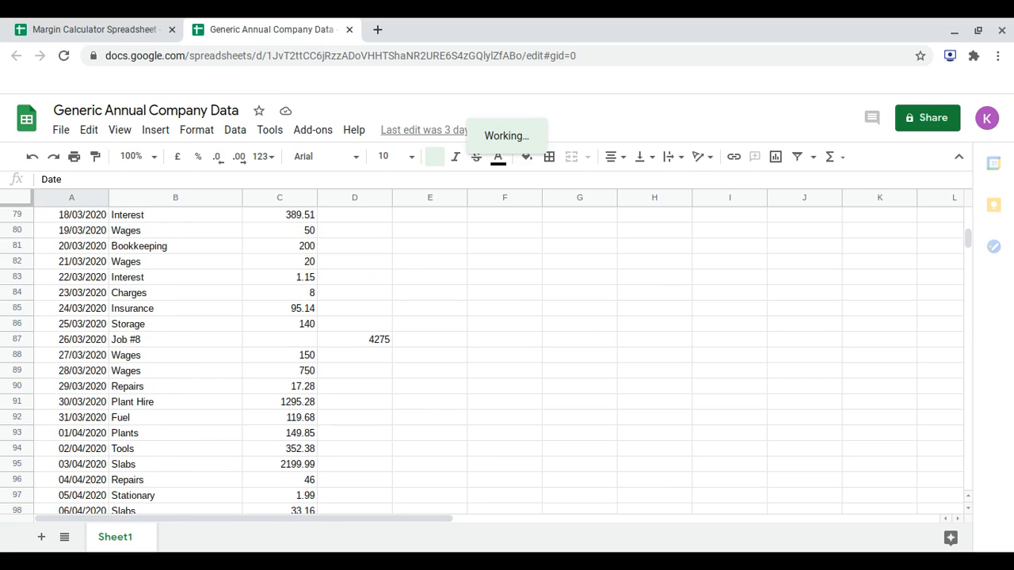
pyautogui.scroll(-7, 200, 333)
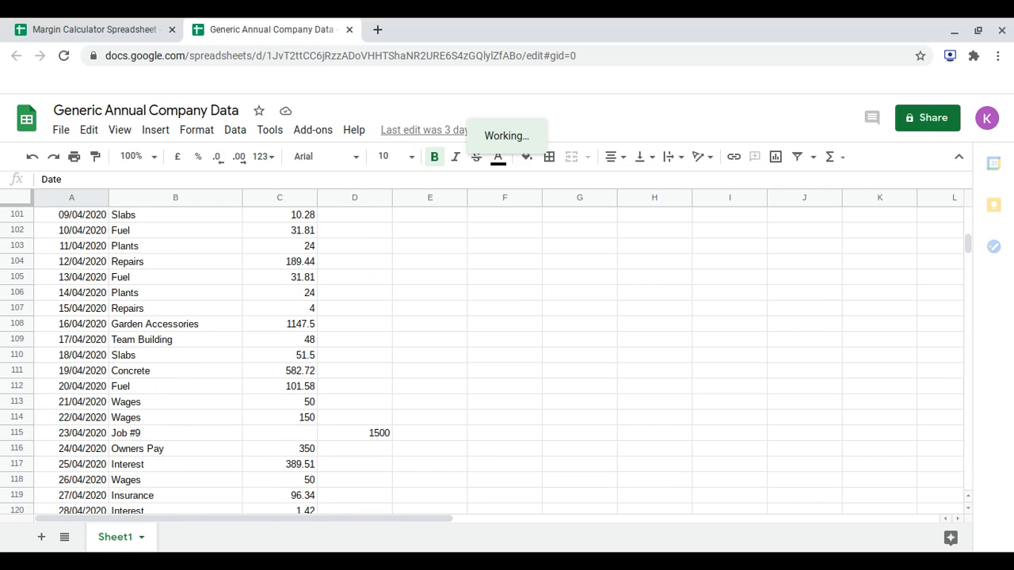
pyautogui.scroll(-15, 209, 332)
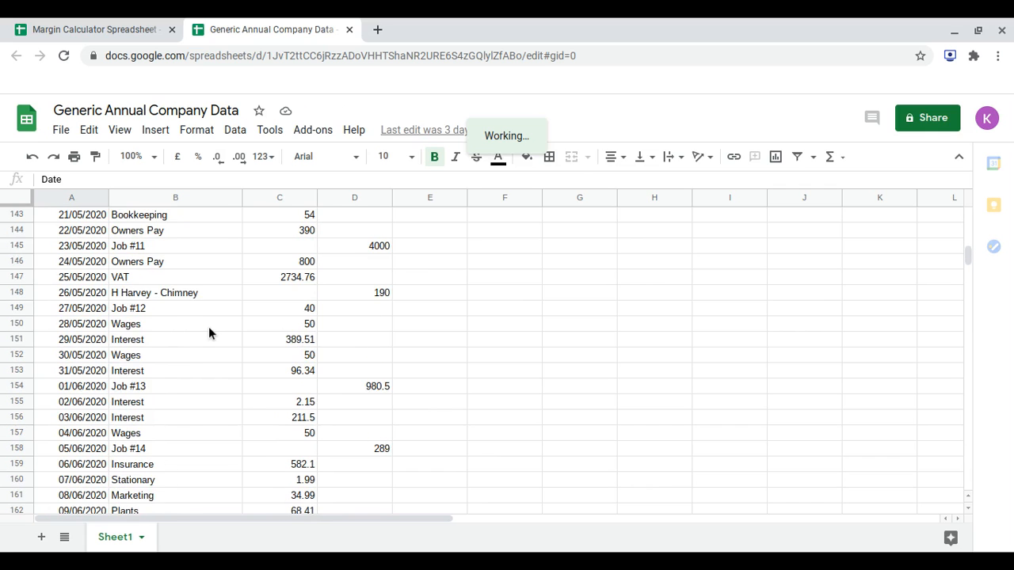
pyautogui.scroll(-13, 208, 327)
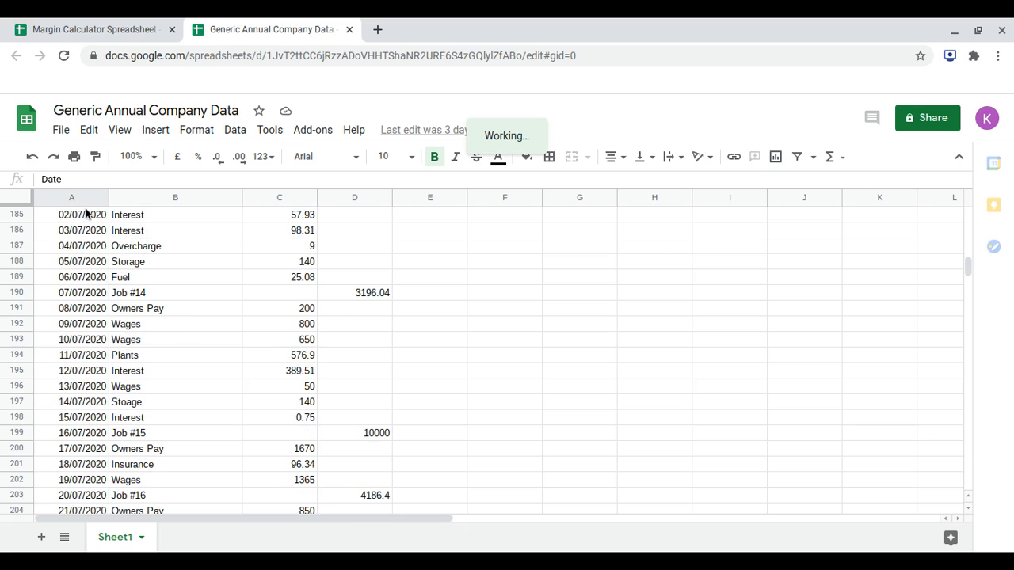
pyautogui.scroll(-3, 82, 248)
pyautogui.scroll(-6, 83, 250)
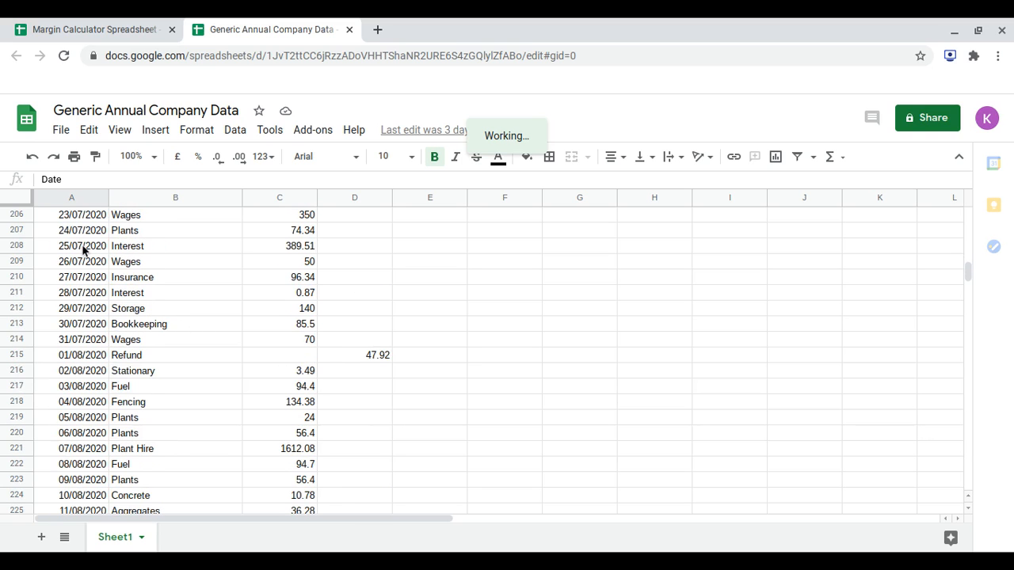
# Copy the date, name, outgoings and income entries dated 01/06/2020 to 31/07/2020 (A154:D214).
pyautogui.scroll(3, 499, 360)
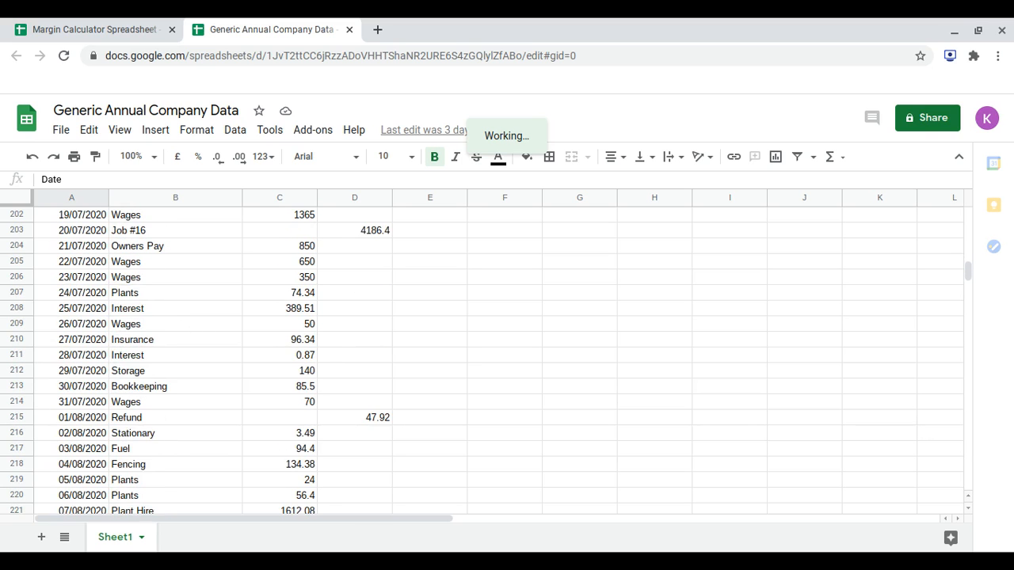
pyautogui.scroll(3, 484, 361)
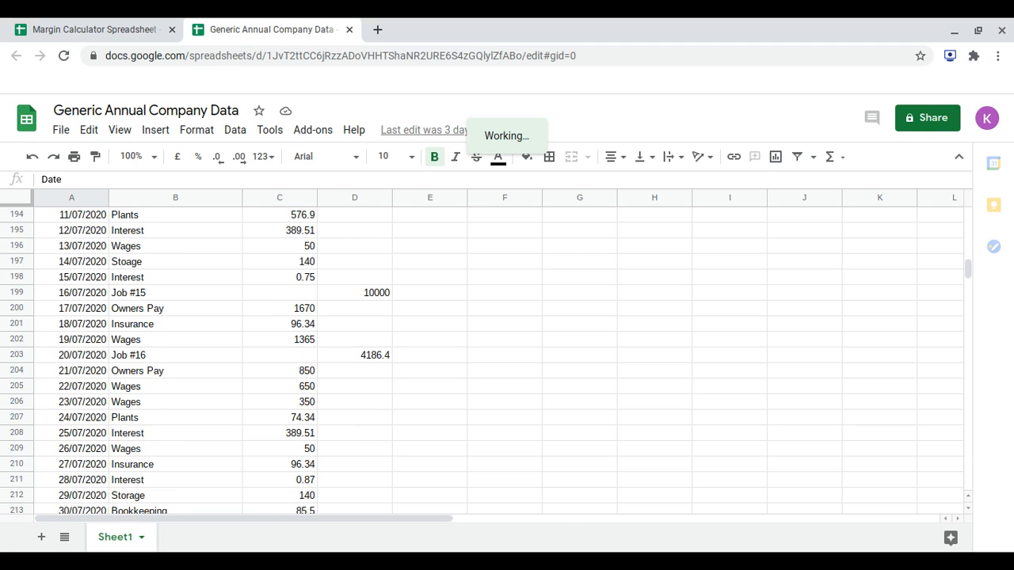
pyautogui.scroll(8, 499, 361)
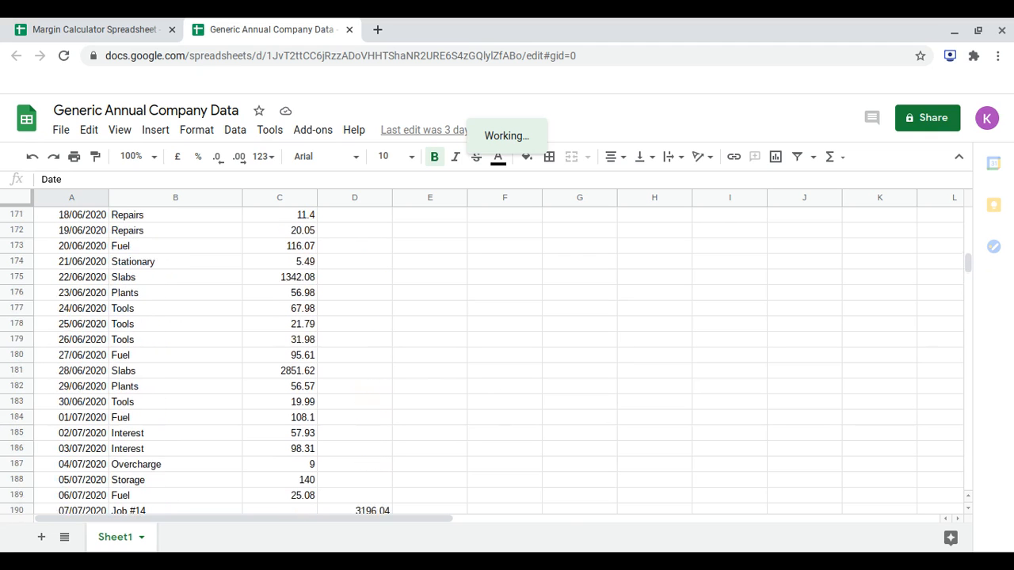
pyautogui.scroll(2, 499, 360)
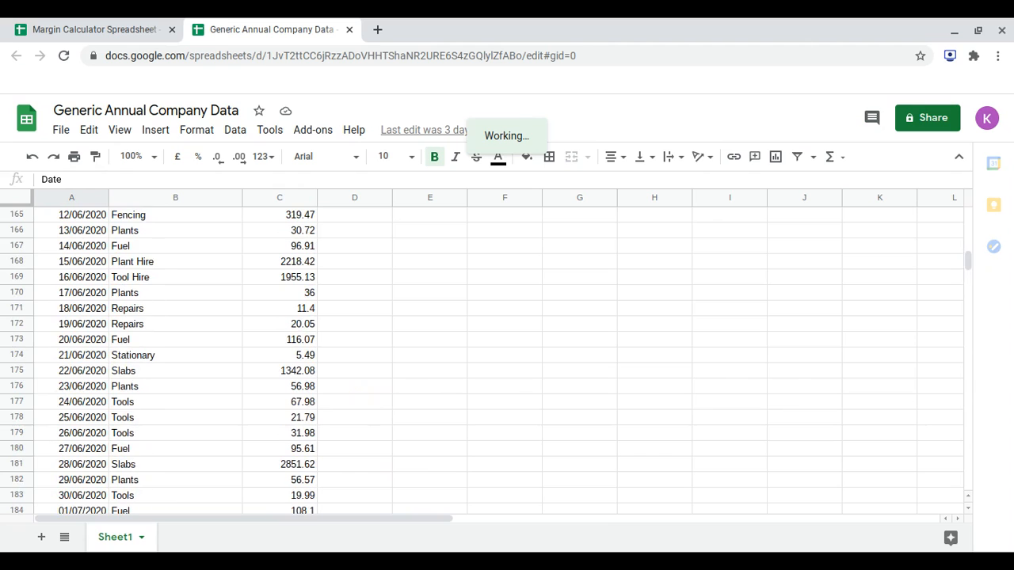
pyautogui.scroll(3, 500, 361)
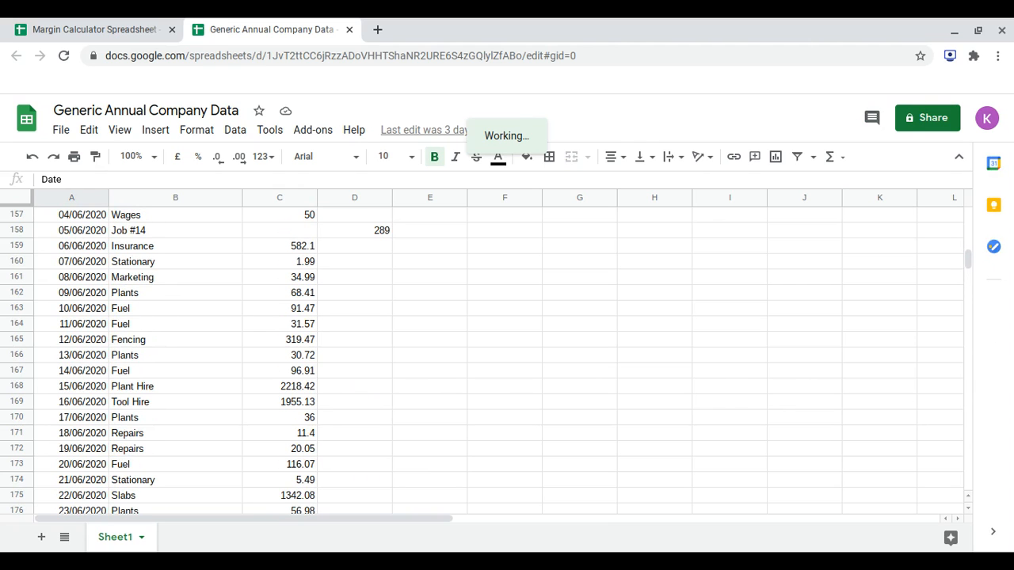
pyautogui.scroll(3, 237, 305)
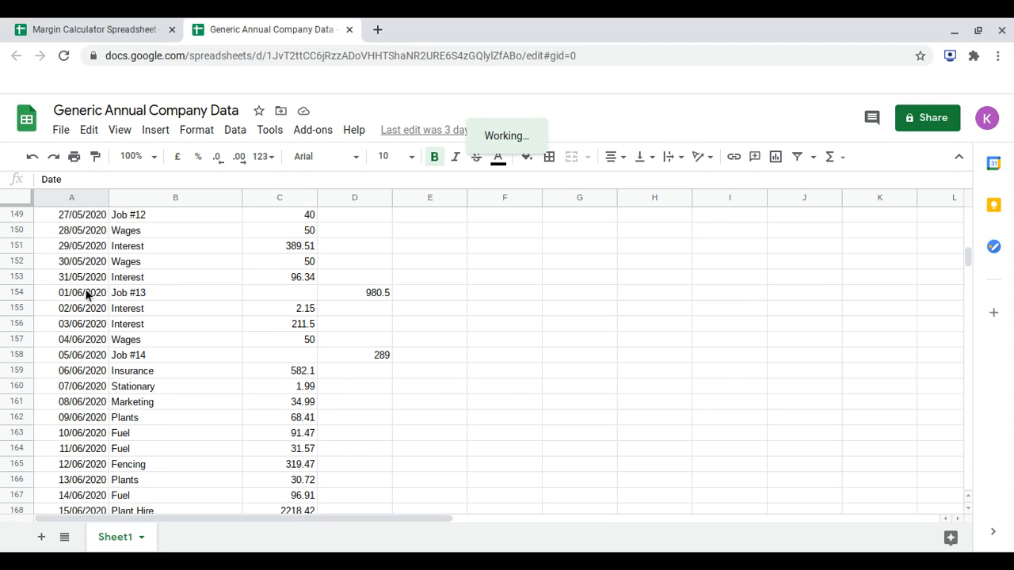
pyautogui.moveTo(381, 338); pyautogui.dragTo(377, 485)
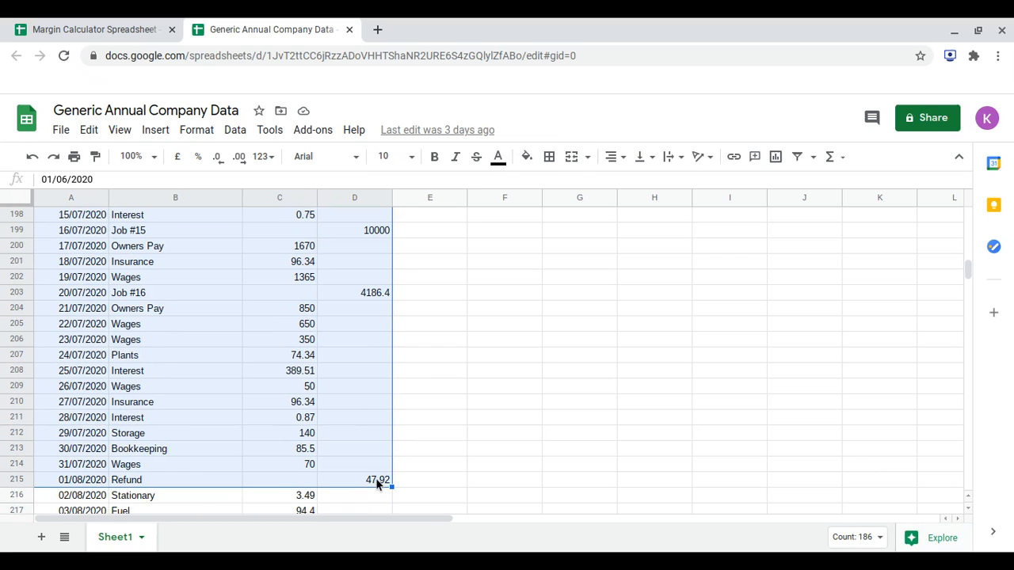
pyautogui.moveTo(371, 482); pyautogui.dragTo(75, 482)
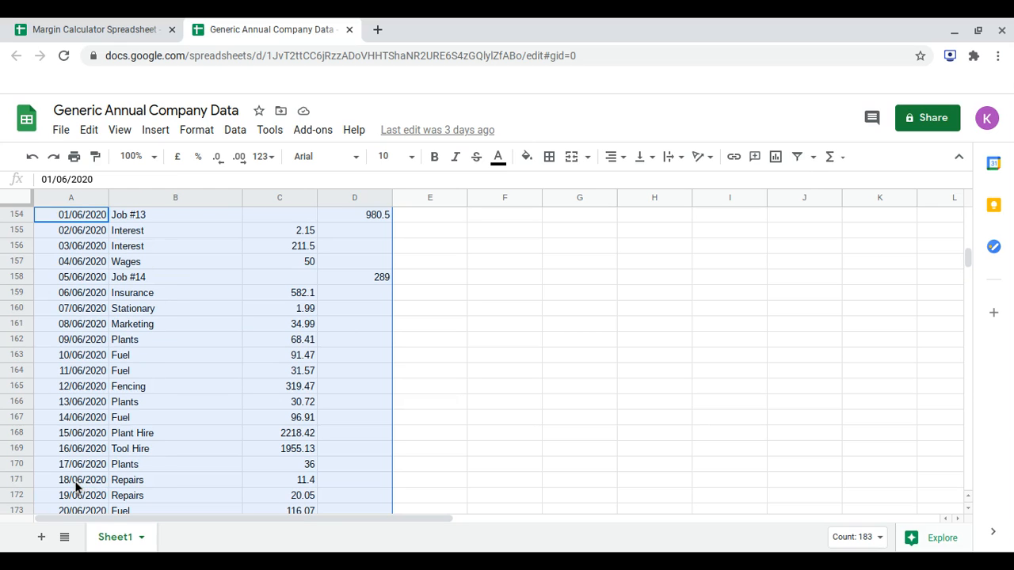
# Paste the copied transactions into the Margin Calculator Spreadsheet below the 31/05/2020 entry, starting at A155.
pyautogui.click(79, 27)
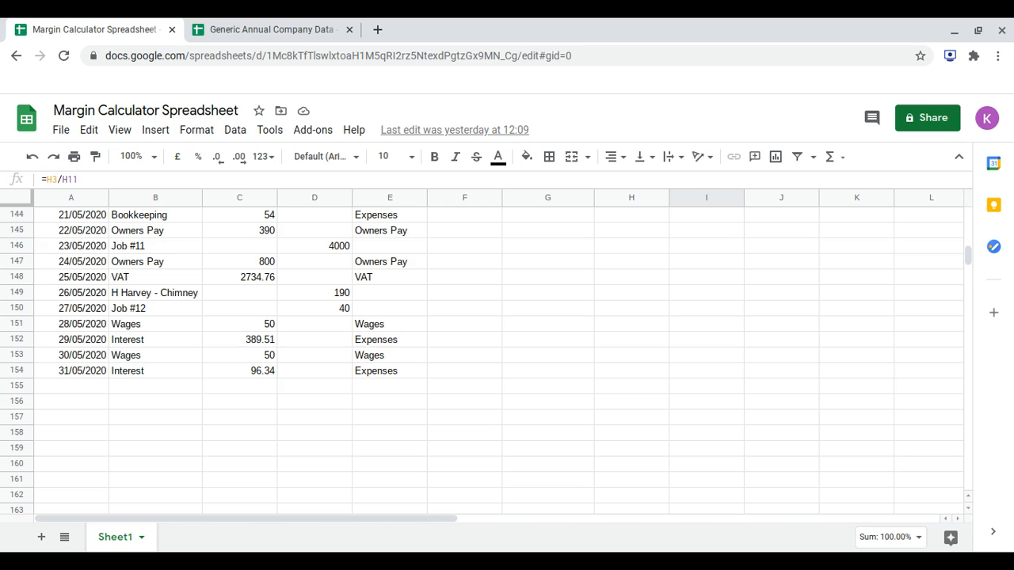
pyautogui.click(69, 390)
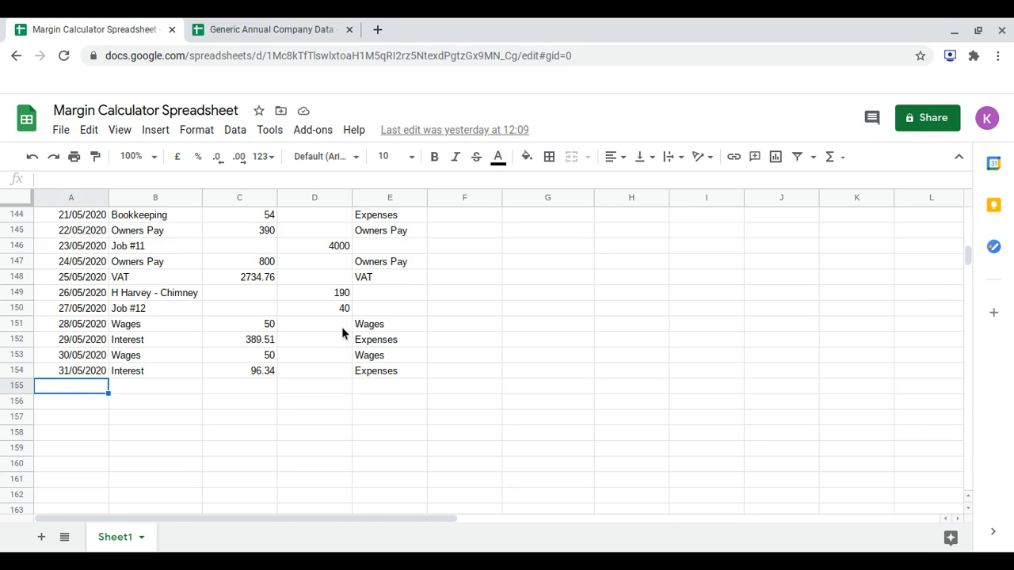
pyautogui.hotkey('ctrl', 'v')
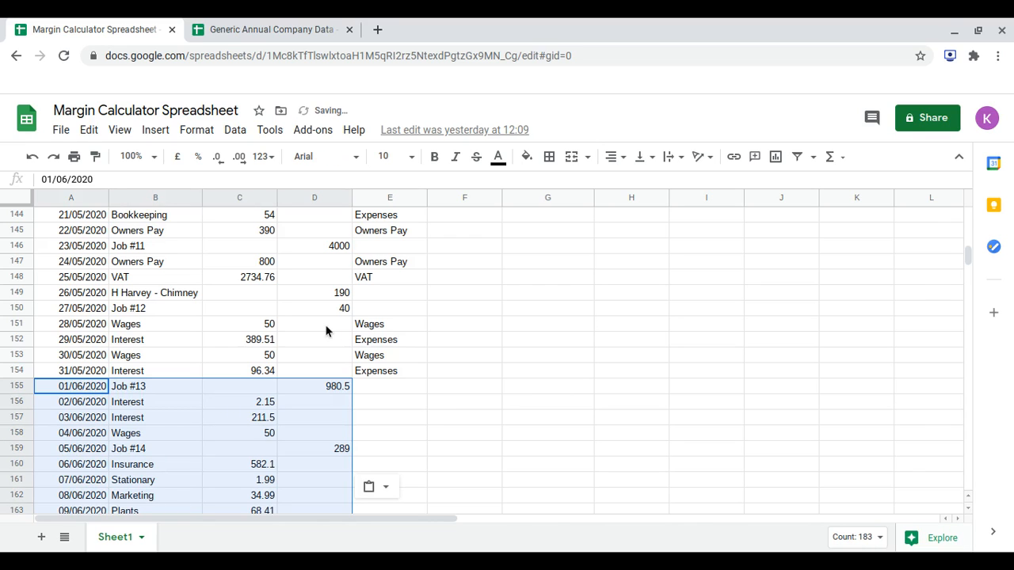
# Inspect the outgoings and income cells of the pasted Job #13 row.
pyautogui.scroll(-1, 499, 361)
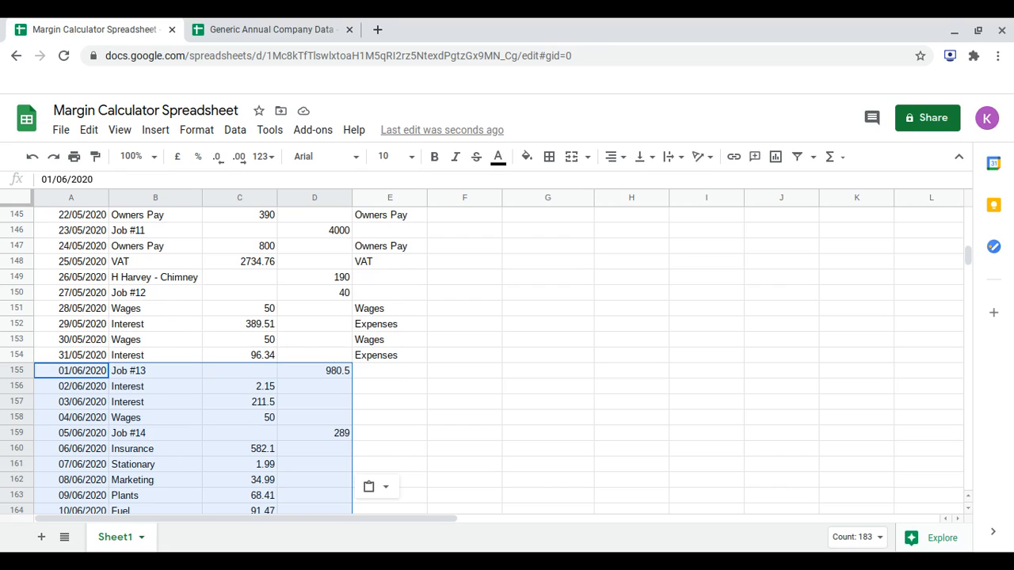
pyautogui.click(346, 372)
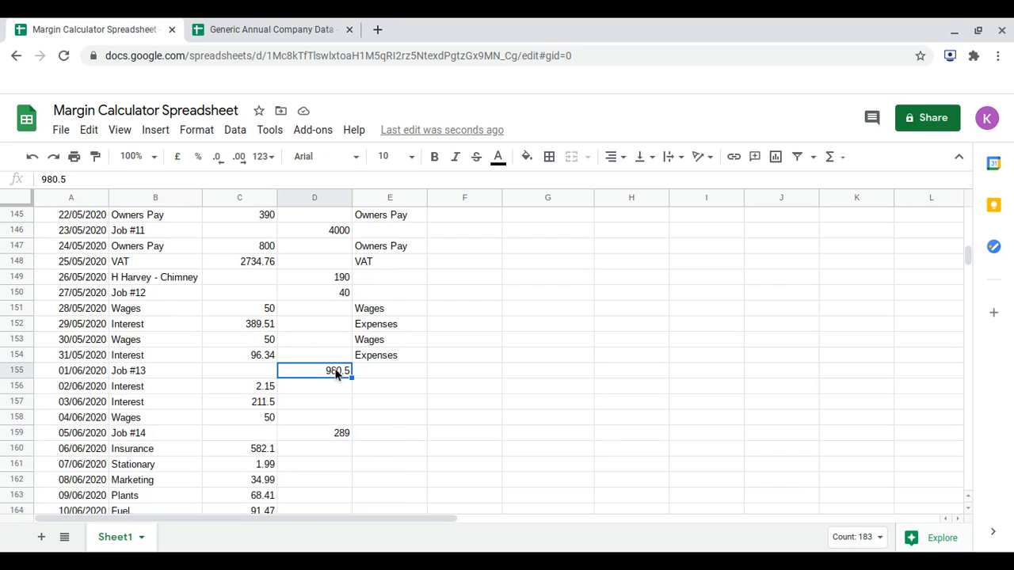
pyautogui.press('Left')
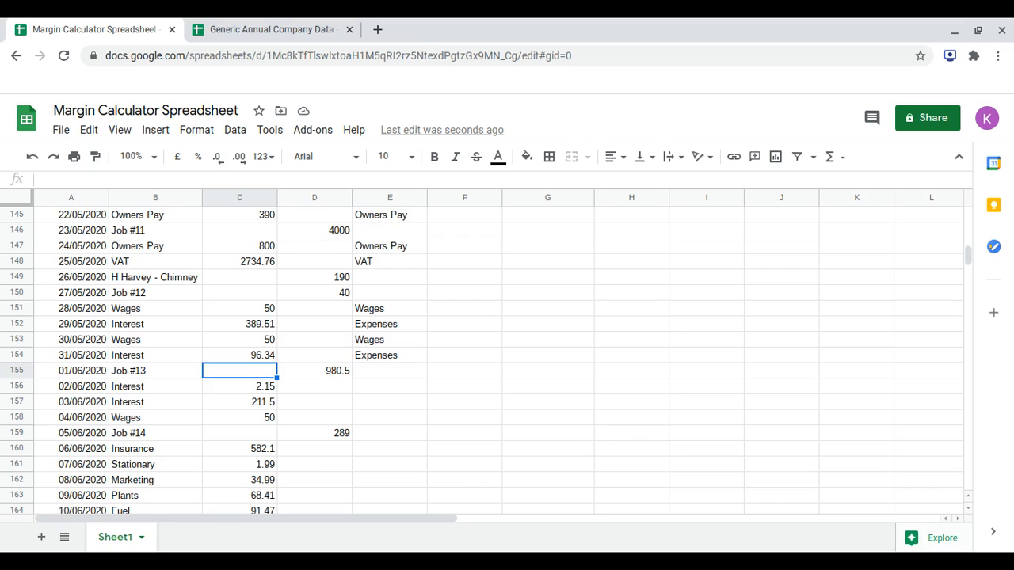
pyautogui.press('Right')
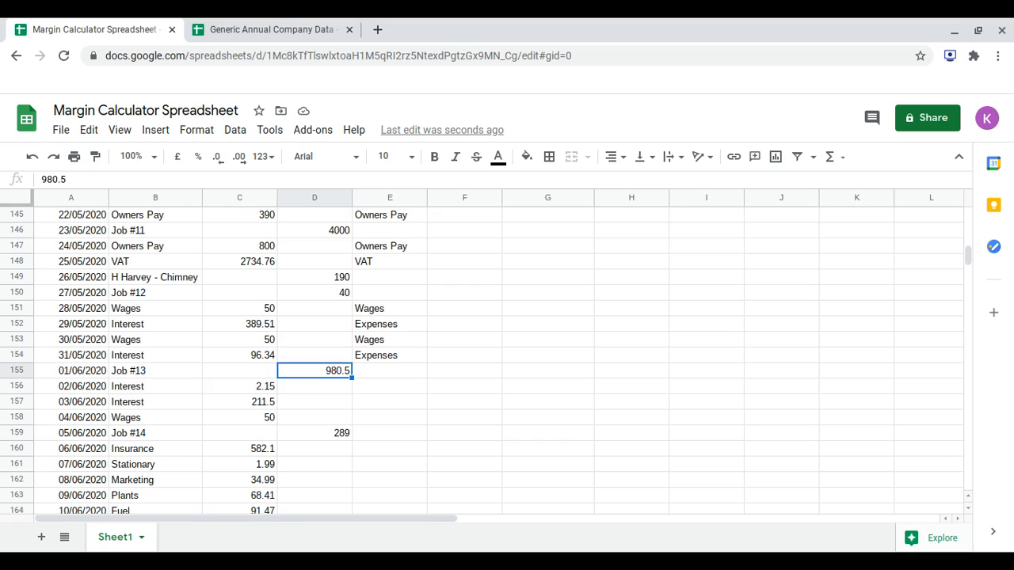
pyautogui.scroll(-1, 507, 357)
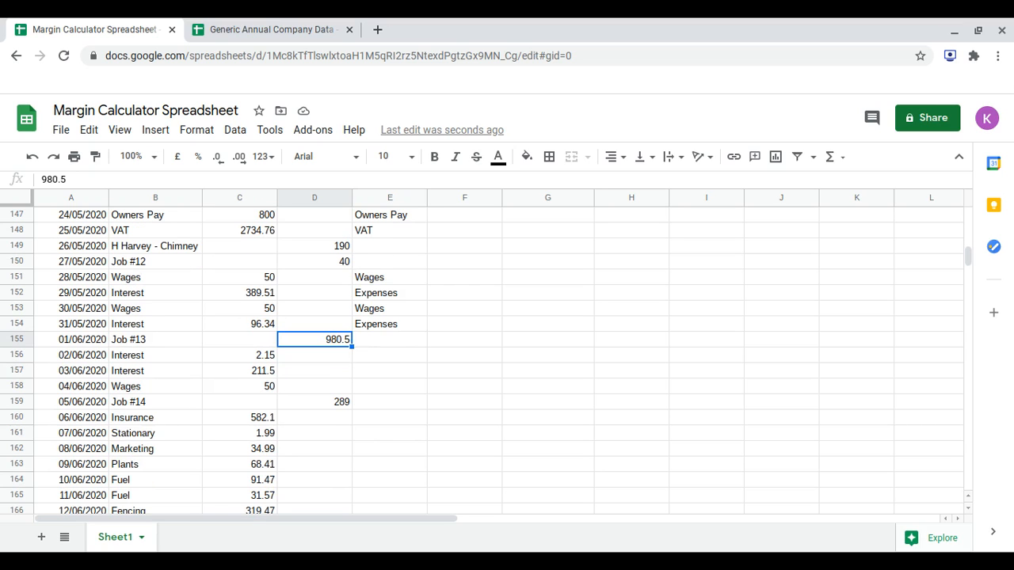
pyautogui.press('Down')
pyautogui.press('Up')
# Enter Expenses as the category of the 02/06/2020 Interest transaction in E156.
pyautogui.press('Right')
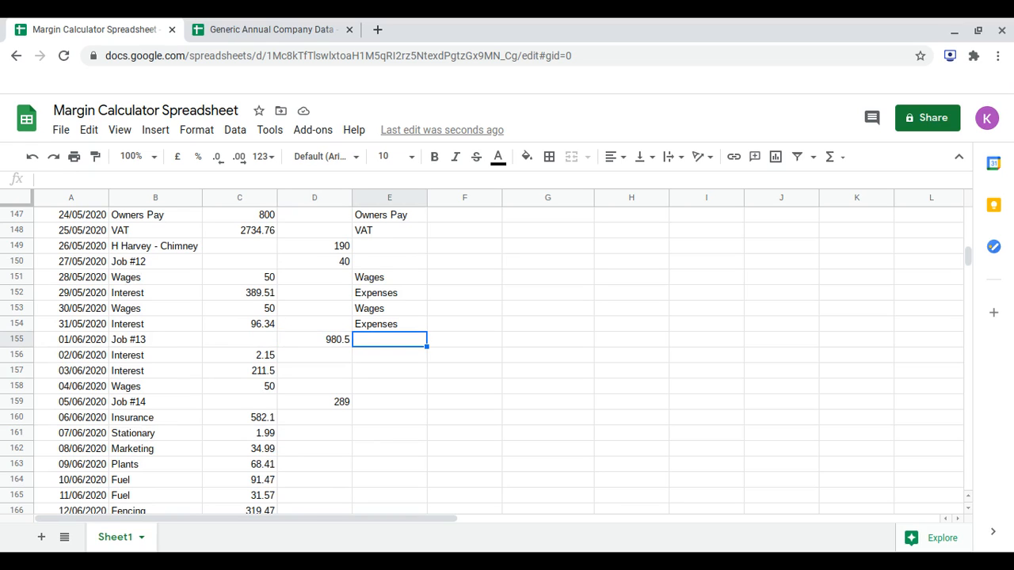
pyautogui.scroll(-1, 507, 357)
pyautogui.press('Down')
pyautogui.write('w')
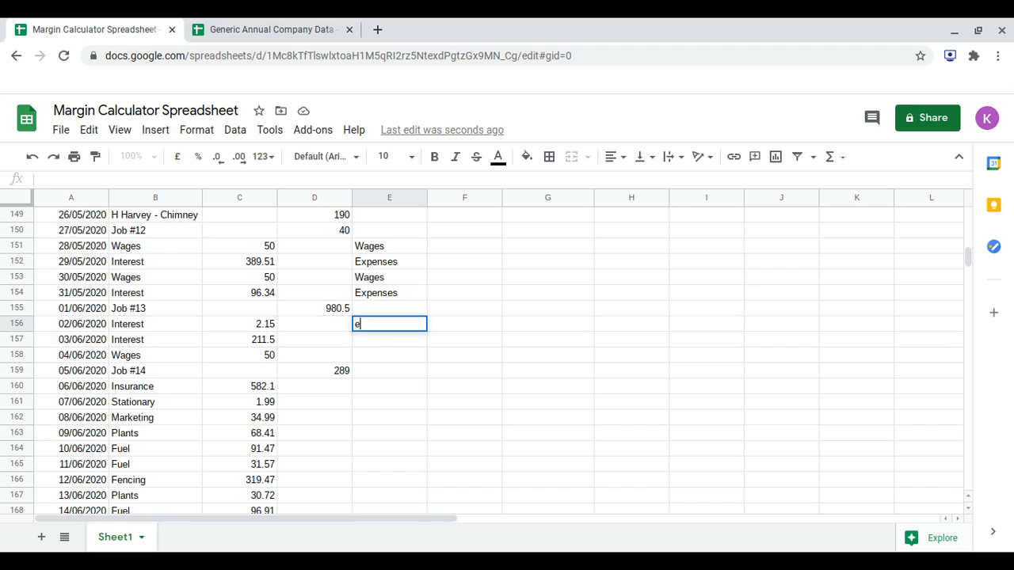
pyautogui.press('BackSpace')
pyautogui.write('expen')
pyautogui.press('BackSpace')
pyautogui.press('BackSpace')
pyautogui.press('BackSpace')
pyautogui.press('BackSpace')
pyautogui.press('BackSpace')
pyautogui.write('Expenses')
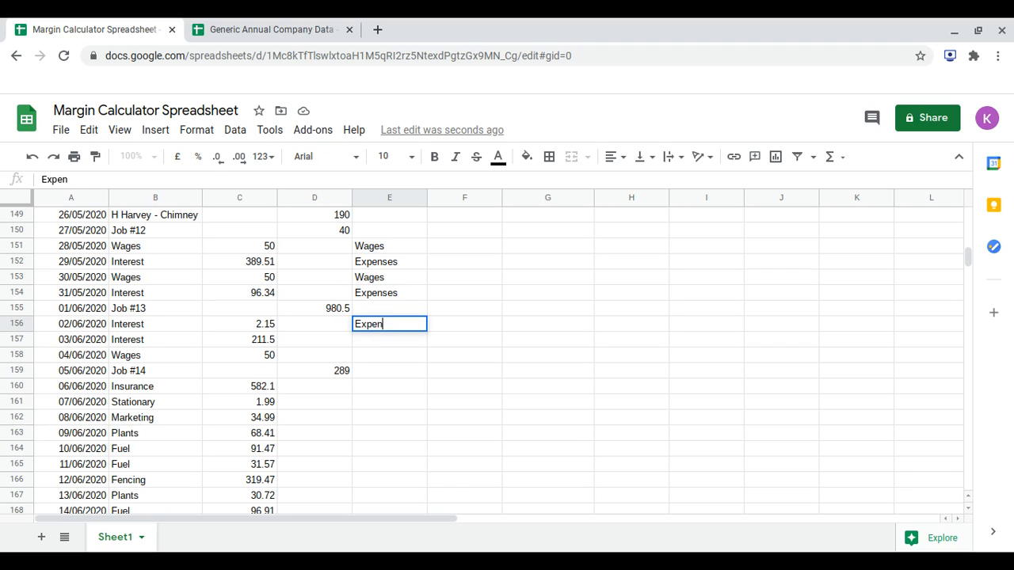
pyautogui.press('Return')
# Categorise the 03/06/2020 Interest row as Expenses in E157 and the 04/06/2020 Wages row as Wages in E158.
pyautogui.write('Expenses')
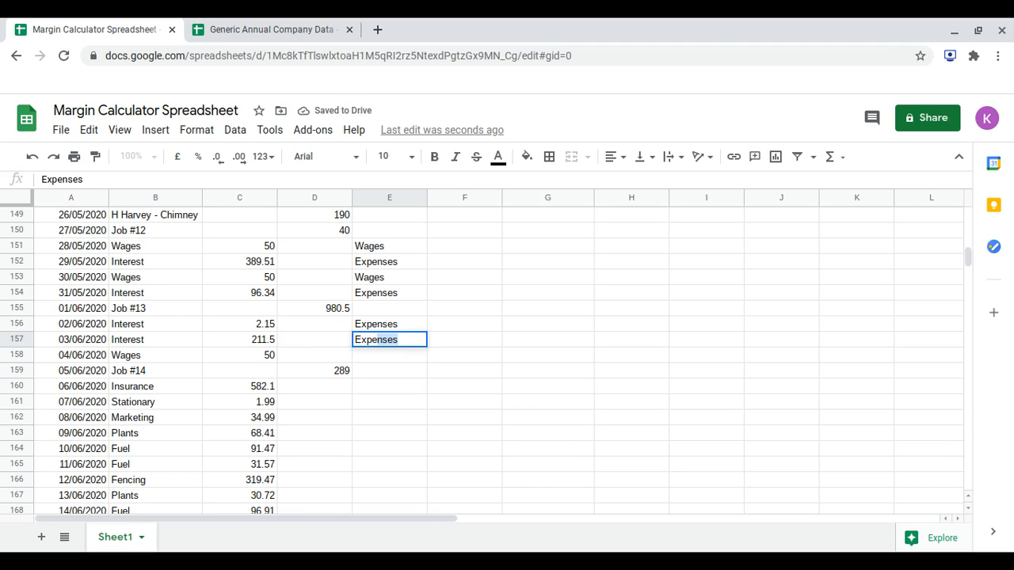
pyautogui.press('Return')
pyautogui.write('Wages')
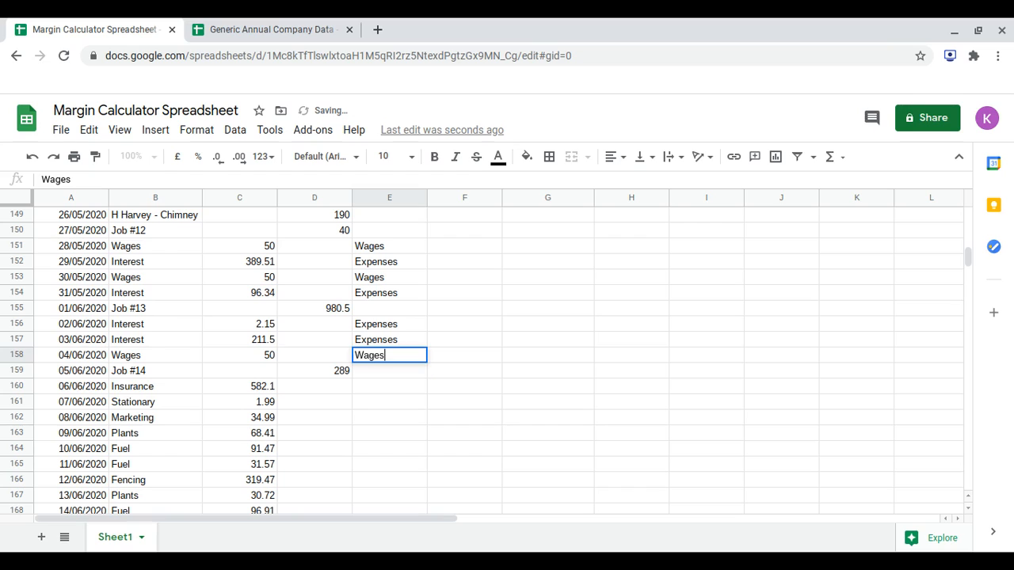
pyautogui.press('Return')
# Leave the Job #14 row without a category and enter Expenses for the Insurance and Stationary rows in E160 and E161.
pyautogui.press('Down')
pyautogui.write('Expenses')
pyautogui.press('Return')
pyautogui.write('Exep')
pyautogui.press('BackSpace')
pyautogui.press('BackSpace')
pyautogui.write('pen')
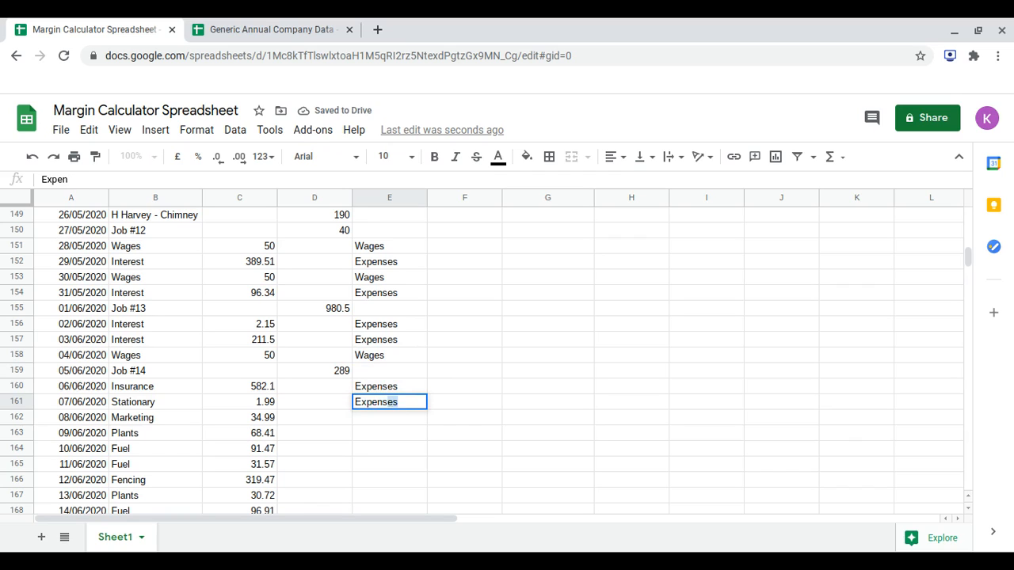
pyautogui.press('Return')
# Enter Expenses as the category of the 08/06/2020 Marketing transaction in E162.
pyautogui.write('Expen')
pyautogui.press('Return')
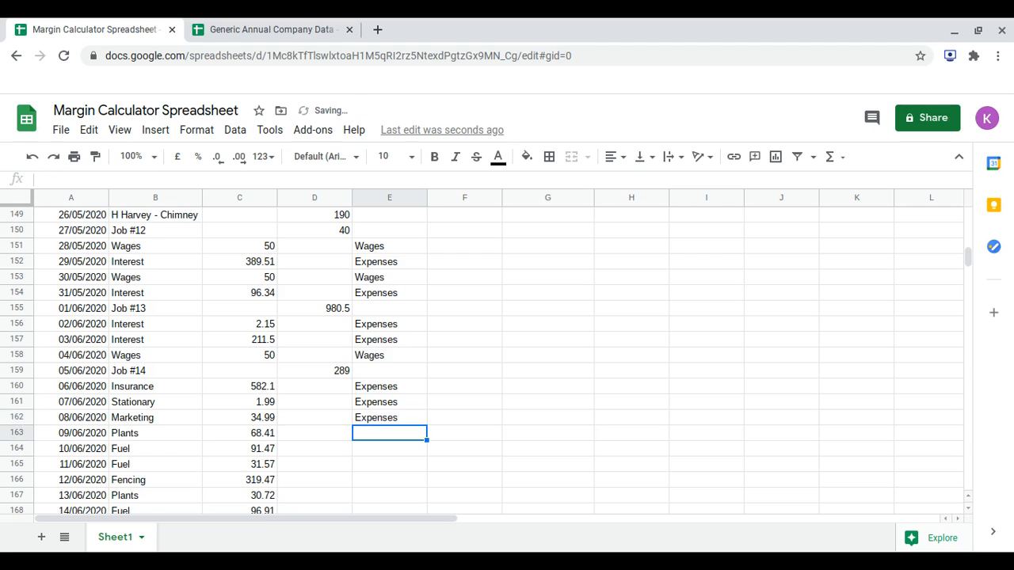
# Enter Materials as the category of the 09/06/2020 Plants transaction in E163.
pyautogui.scroll(-3, 475, 357)
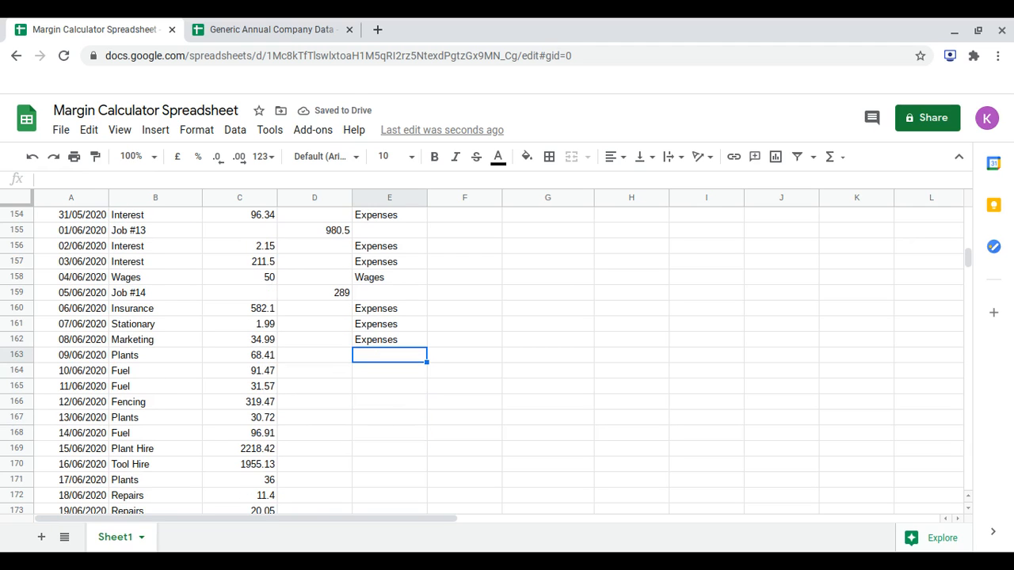
pyautogui.write('EX')
pyautogui.press('BackSpace')
pyautogui.press('BackSpace')
pyautogui.write('Ma')
pyautogui.press('BackSpace')
pyautogui.press('BackSpace')
pyautogui.press('BackSpace')
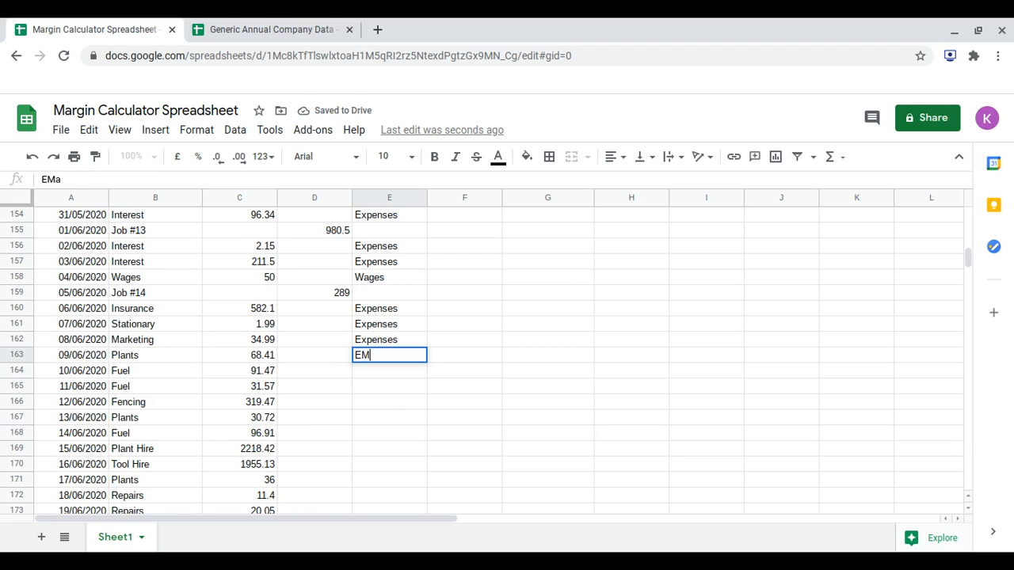
pyautogui.write('MAter')
pyautogui.press('BackSpace')
pyautogui.press('BackSpace')
pyautogui.press('BackSpace')
pyautogui.press('BackSpace')
pyautogui.write('a')
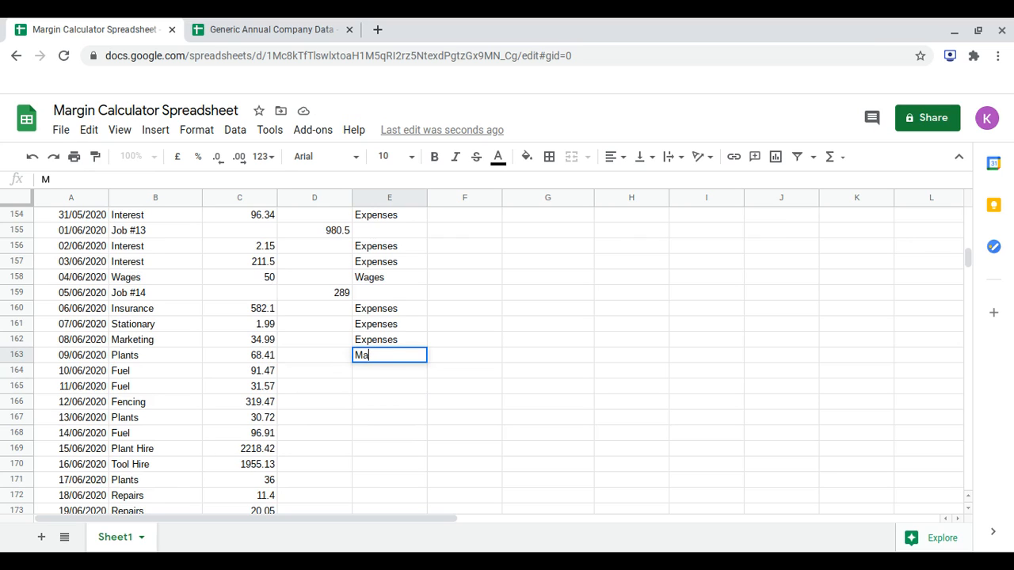
pyautogui.write('terials')
pyautogui.press('Return')
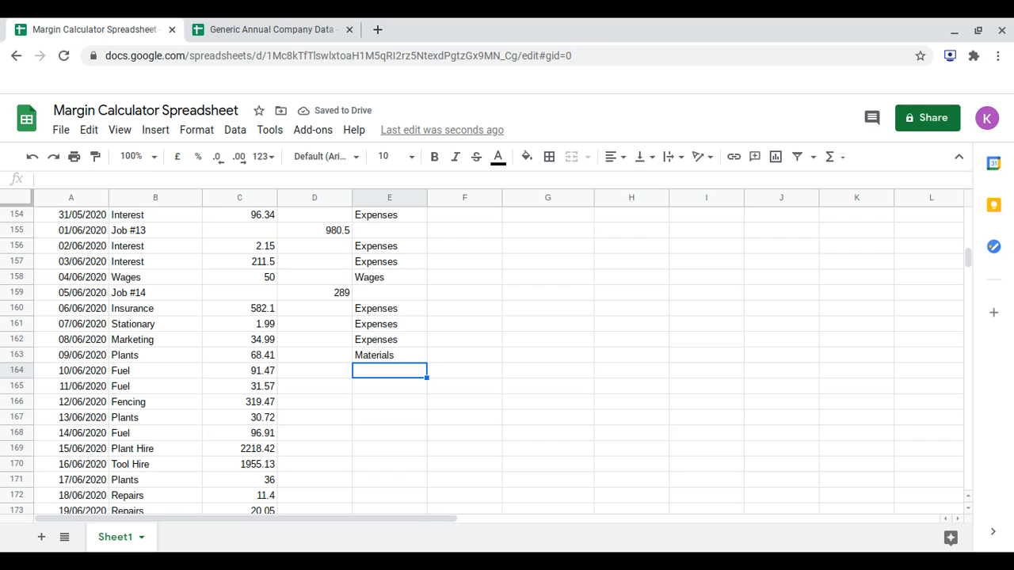
# Categorise the 10/06/2020 and 11/06/2020 Fuel rows as Expenses in E164 and E165.
pyautogui.write('Expenses')
pyautogui.press('Return')
pyautogui.write('ex')
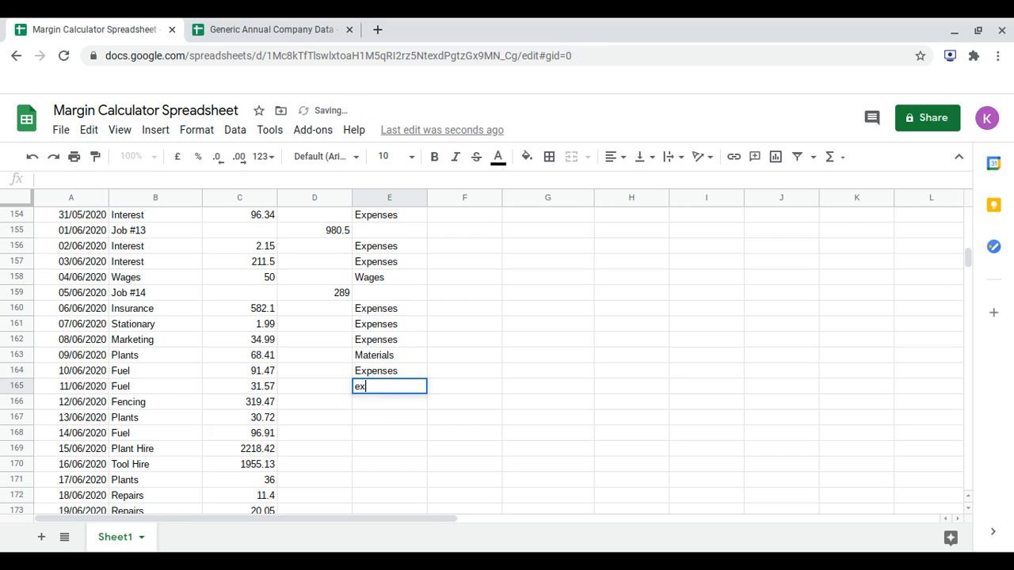
pyautogui.press('Return')
# Enter MAterials for the 12/06/2020 Fencing row in E166 and Expenses for the 13/06/2020 Plants row in E167.
pyautogui.write('MA')
pyautogui.press('Return')
pyautogui.write('Expenses')
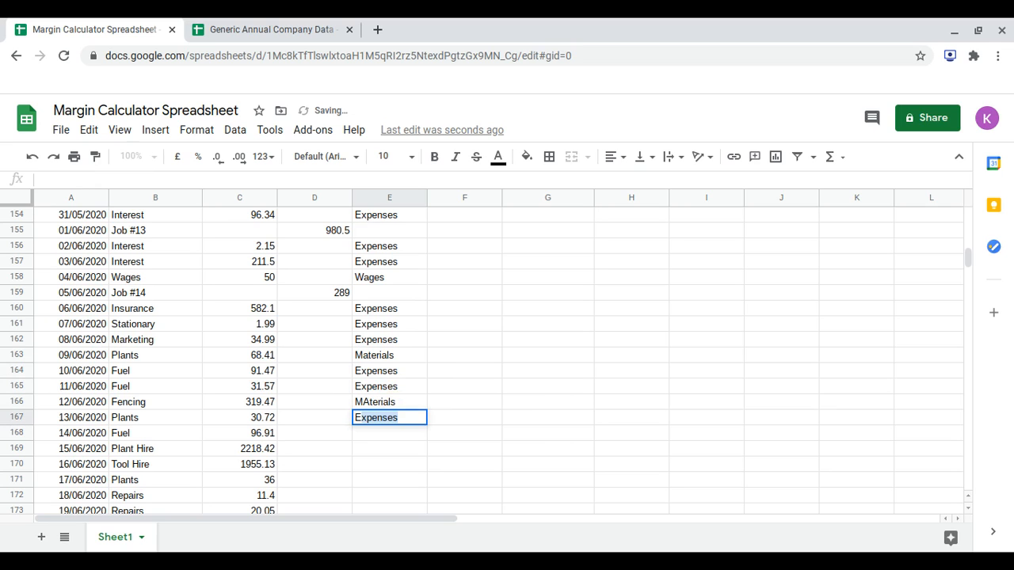
pyautogui.press('Return')
# Enter Expenses for the Fuel, Plant Hire and Tool Hire rows of 14/06/2020 to 16/06/2020 in E168 to E170.
pyautogui.write('expenses')
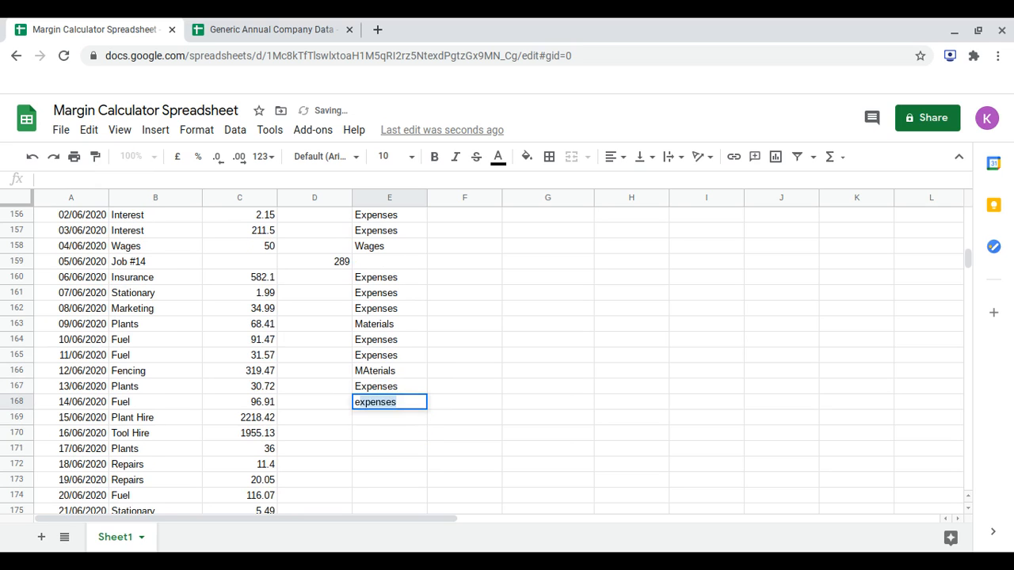
pyautogui.press('Return')
pyautogui.write('e')
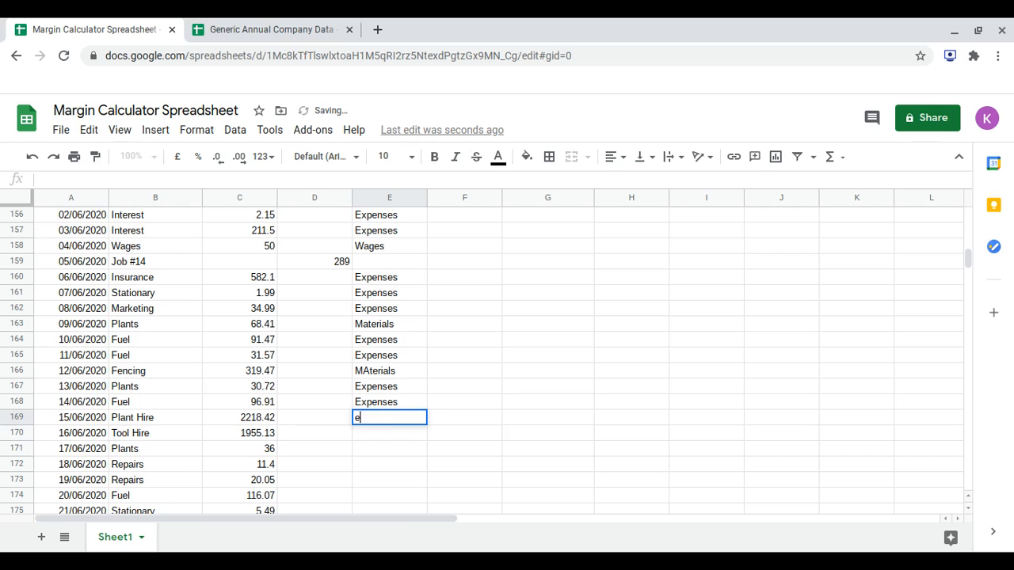
pyautogui.press('Return')
pyautogui.write('e')
pyautogui.press('Return')
# Categorise the 17/06/2020 Plants row as MAterials in E171 and the Repairs, Fuel and Stationary rows as Expenses in E172 to E175.
pyautogui.write('m')
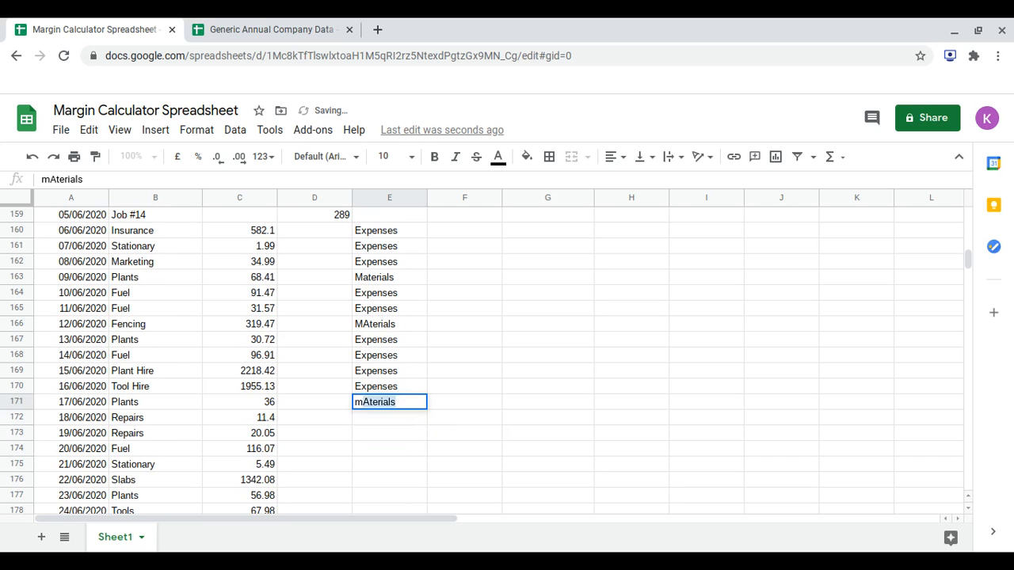
pyautogui.press('Return')
pyautogui.write('e')
pyautogui.press('Return')
pyautogui.write('e')
pyautogui.press('Return')
pyautogui.write('e')
pyautogui.press('Return')
pyautogui.write('e')
pyautogui.press('Return')
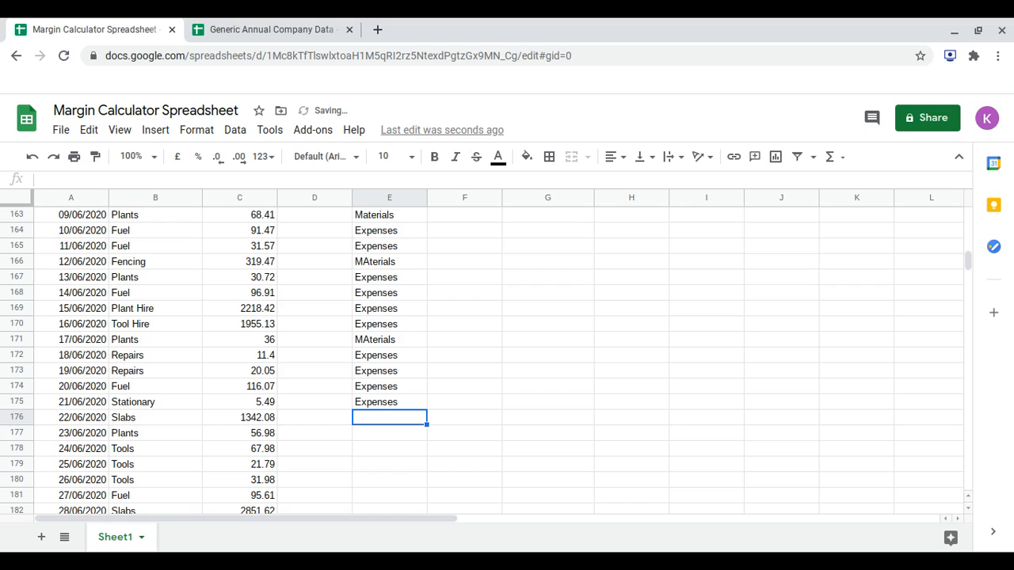
# Enter MAterials for the 22/06/2020 Slabs and 23/06/2020 Plants rows in E176 and E177.
pyautogui.write('m')
pyautogui.press('Return')
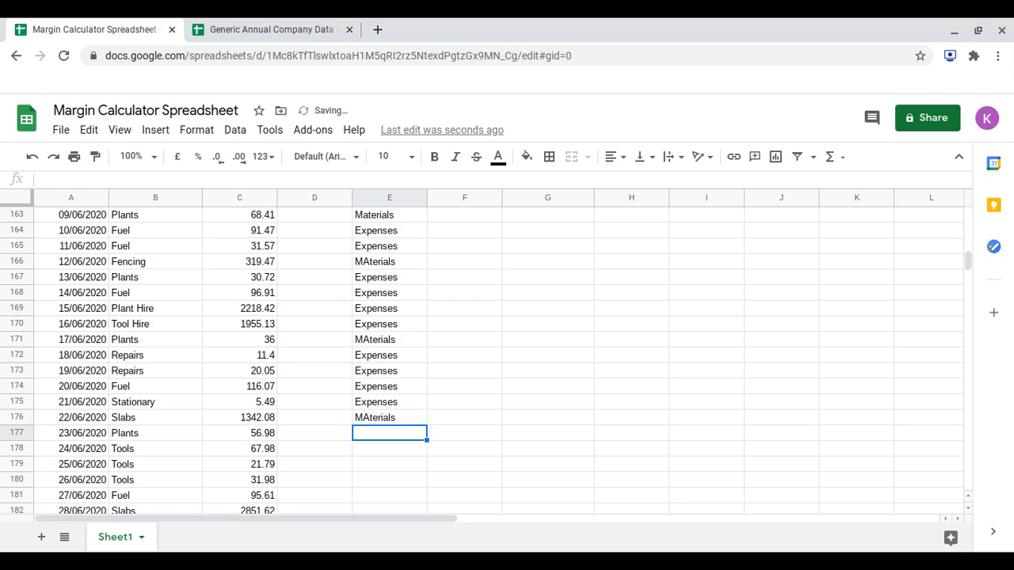
pyautogui.write('m')
# Categorise the three Tools rows and the 27/06/2020 Fuel row as Expenses in E178 to E181.
pyautogui.write('expenses')
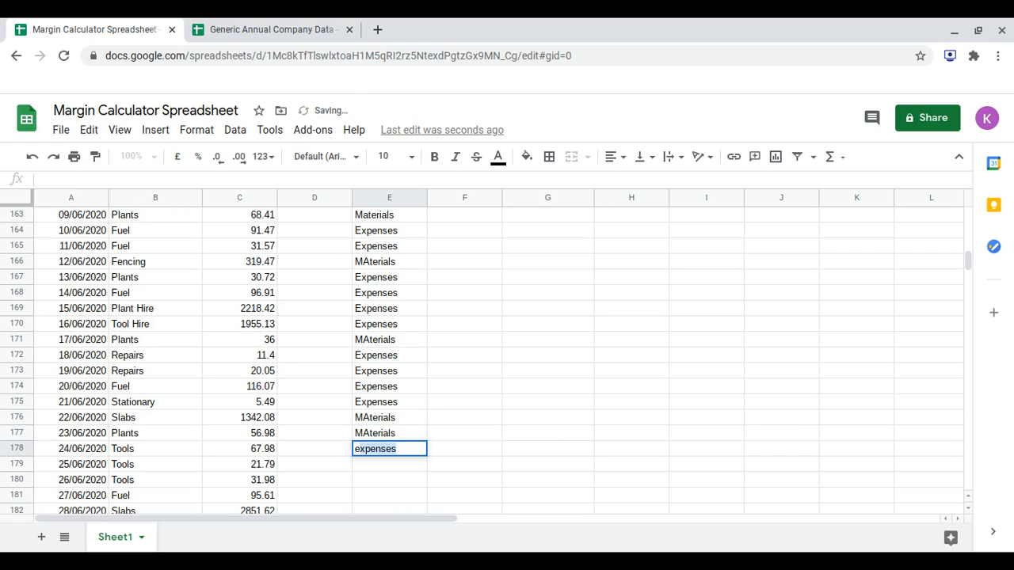
pyautogui.press('Return')
pyautogui.write('expenses')
pyautogui.press('Return')
pyautogui.write('enses')
pyautogui.press('Return')
pyautogui.scroll(-2, 215, 363)
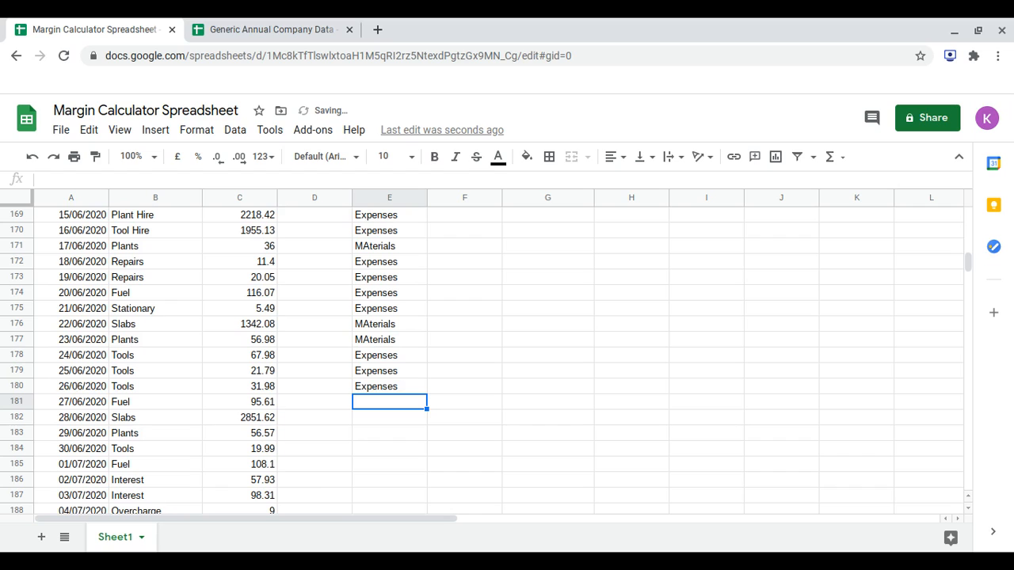
pyautogui.write('expenses')
pyautogui.press('Return')
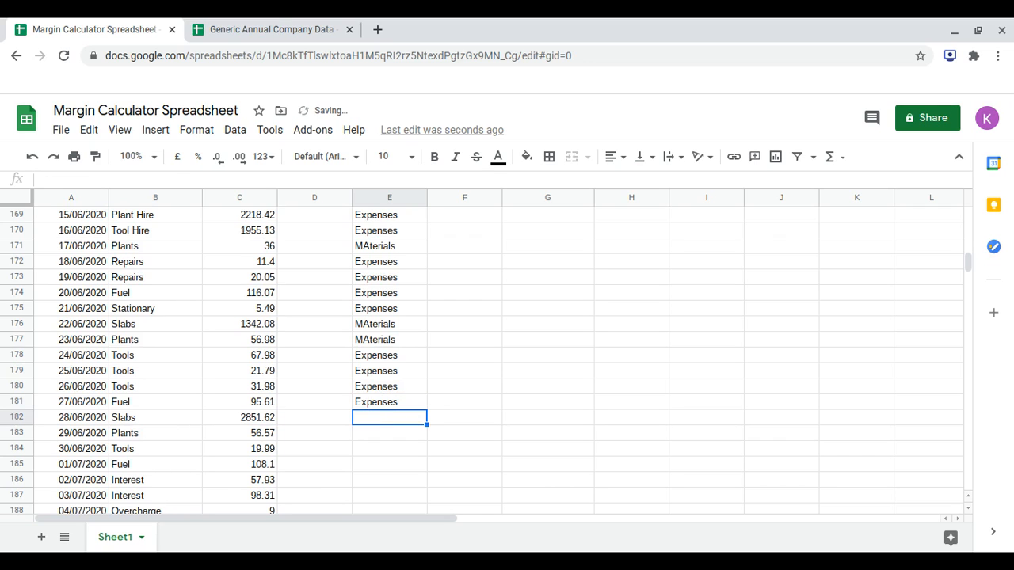
# Enter MAterials for the 28/06/2020 Slabs and 29/06/2020 Plants rows in E182 and E183.
pyautogui.write('m')
pyautogui.press('Return')
pyautogui.write('e')
pyautogui.press('BackSpace')
pyautogui.write('m')
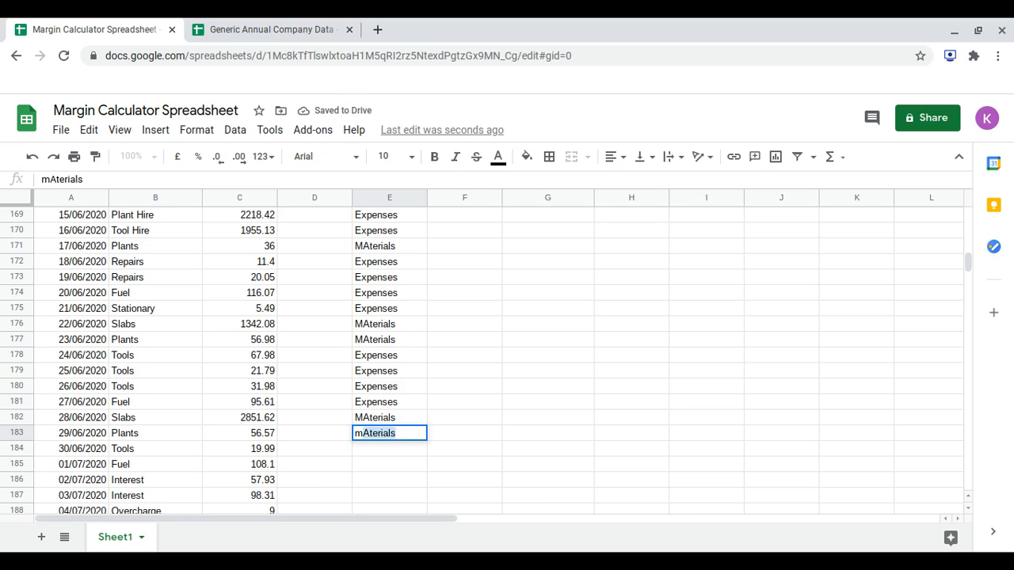
pyautogui.press('Return')
# Enter Expenses for the Tools, Fuel and two Interest rows of 30/06/2020 to 03/07/2020 in E184 to E187.
pyautogui.write('e')
pyautogui.press('Return')
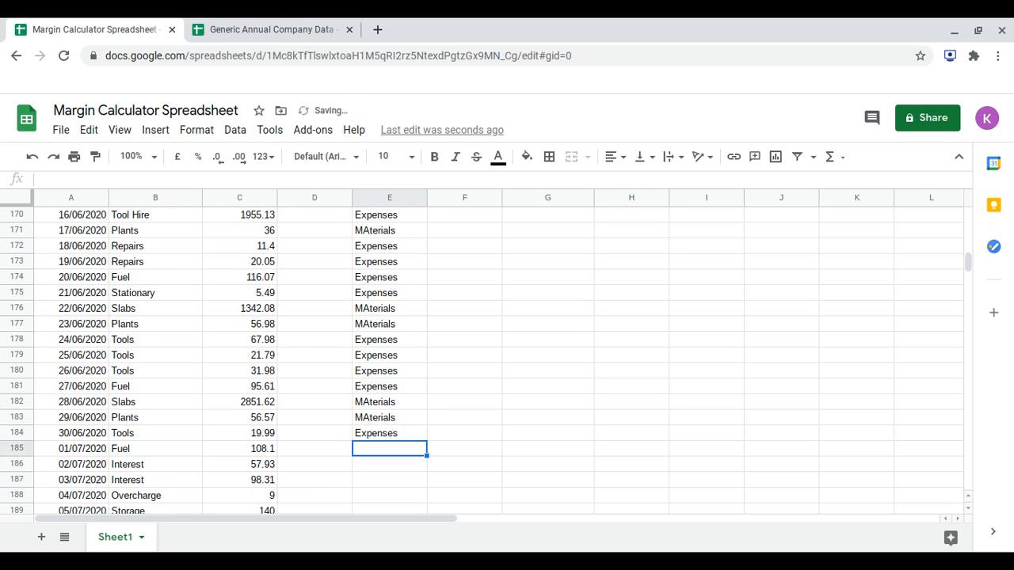
pyautogui.write('expenses')
pyautogui.press('Return')
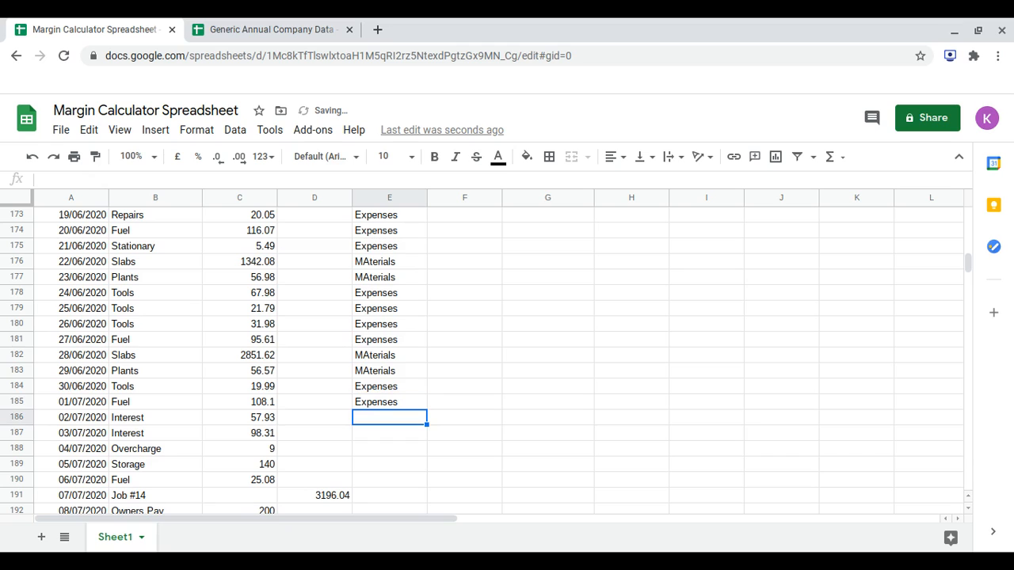
pyautogui.write('expenses')
pyautogui.press('Return')
pyautogui.write('enses')
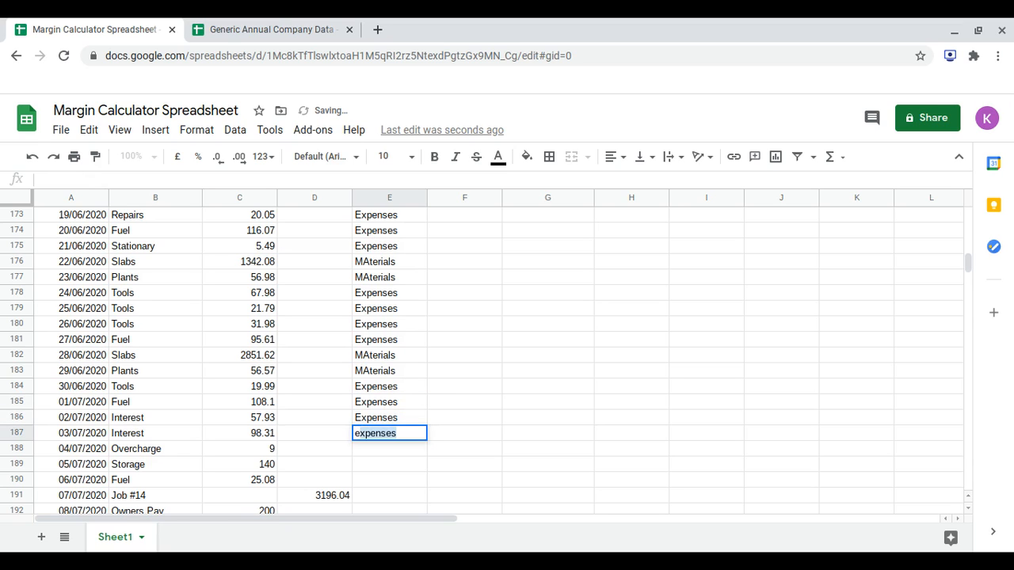
pyautogui.press('Return')
# Categorise the Overcharge, Storage and Fuel rows of 04/07/2020 to 06/07/2020 as Expenses in E188 to E190.
pyautogui.write('e')
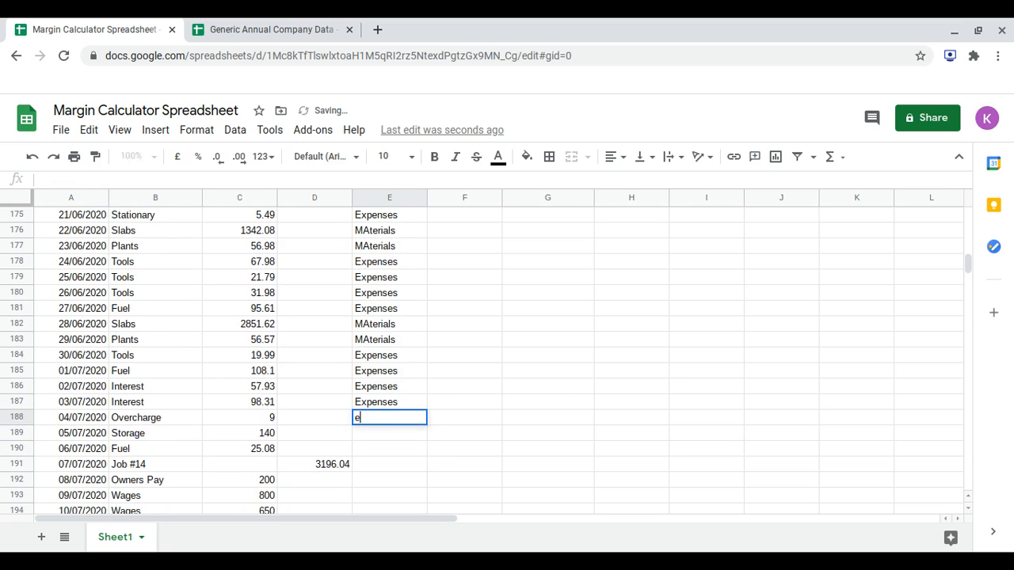
pyautogui.press('Return')
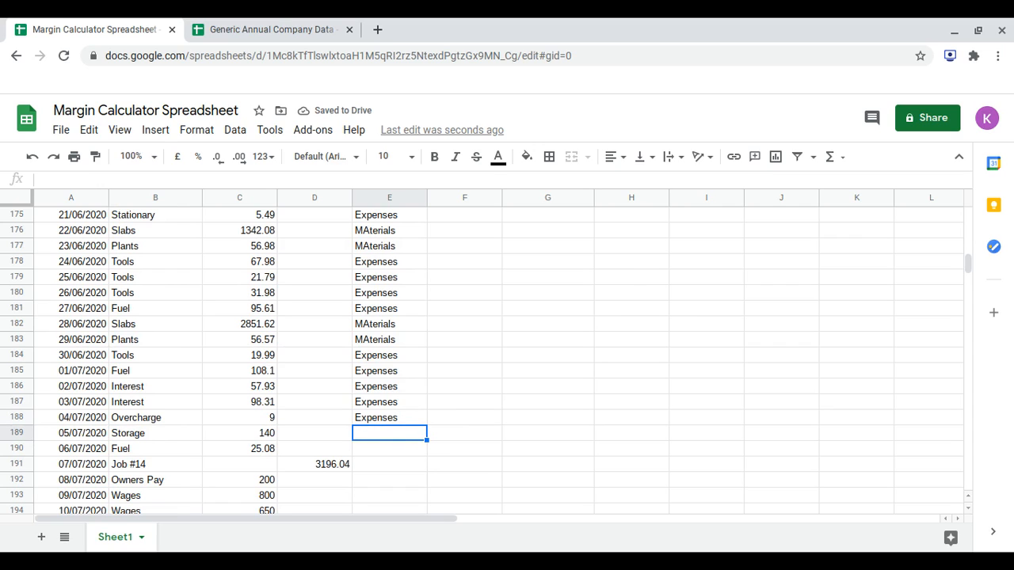
pyautogui.write('e')
pyautogui.press('Return')
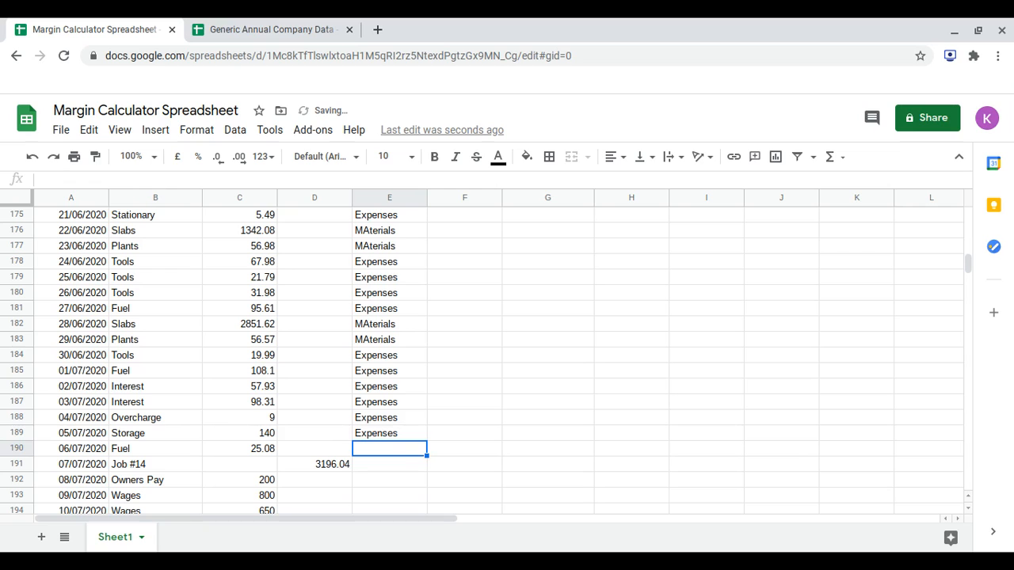
pyautogui.write('expenses')
pyautogui.press('Return')
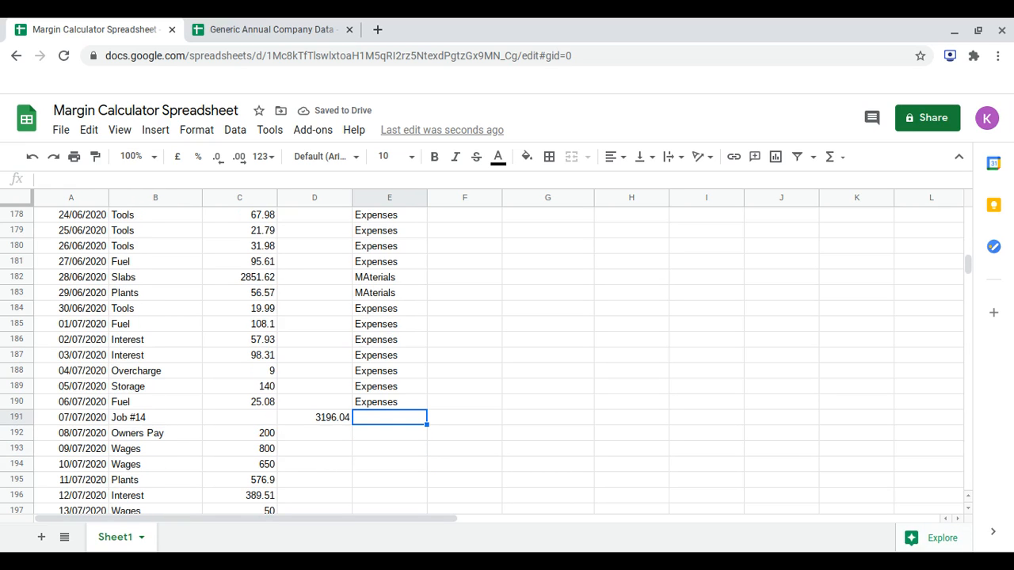
# Leave the 07/07/2020 Job #14 row without a category and enter Owners Pay for the 08/07/2020 row in E192.
pyautogui.press('Down')
pyautogui.scroll(-2, 507, 357)
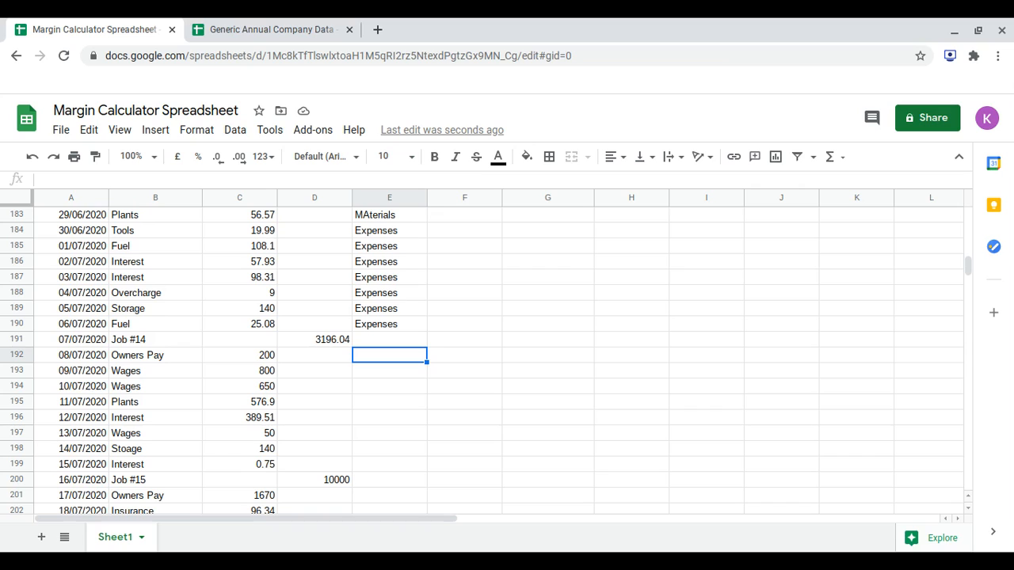
pyautogui.write('o')
pyautogui.press('BackSpace')
pyautogui.write('Owners Pay')
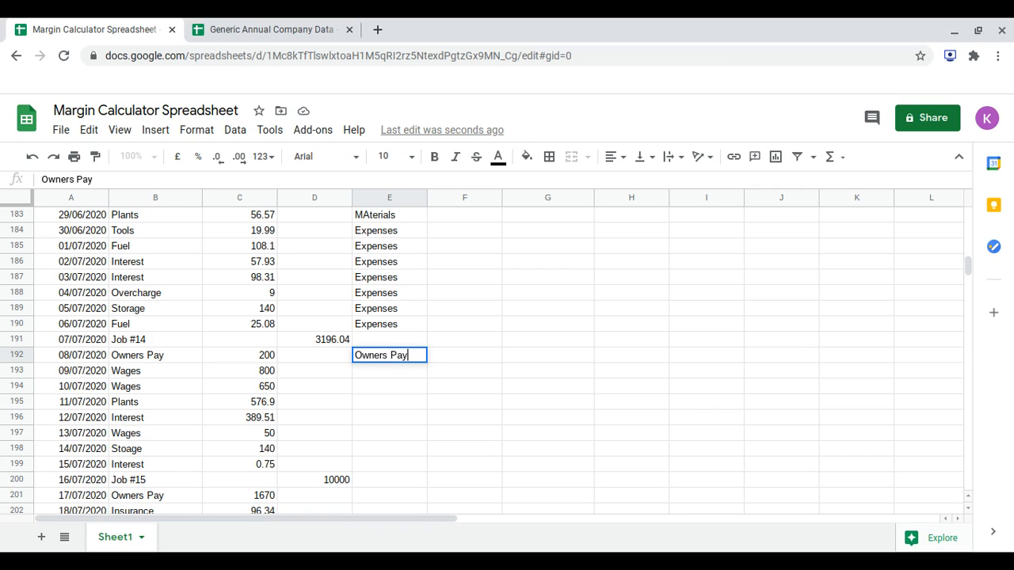
pyautogui.press('Return')
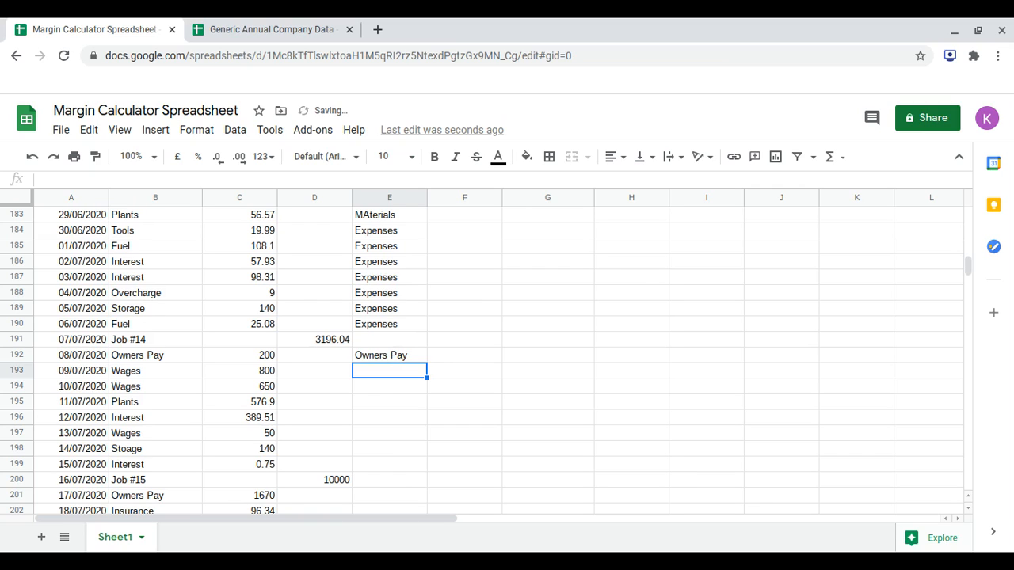
# Enter Wages as the category of the 09/07/2020 and 10/07/2020 Wages rows in E193 and E194.
pyautogui.write('w')
pyautogui.press('BackSpace')
pyautogui.write('WAges')
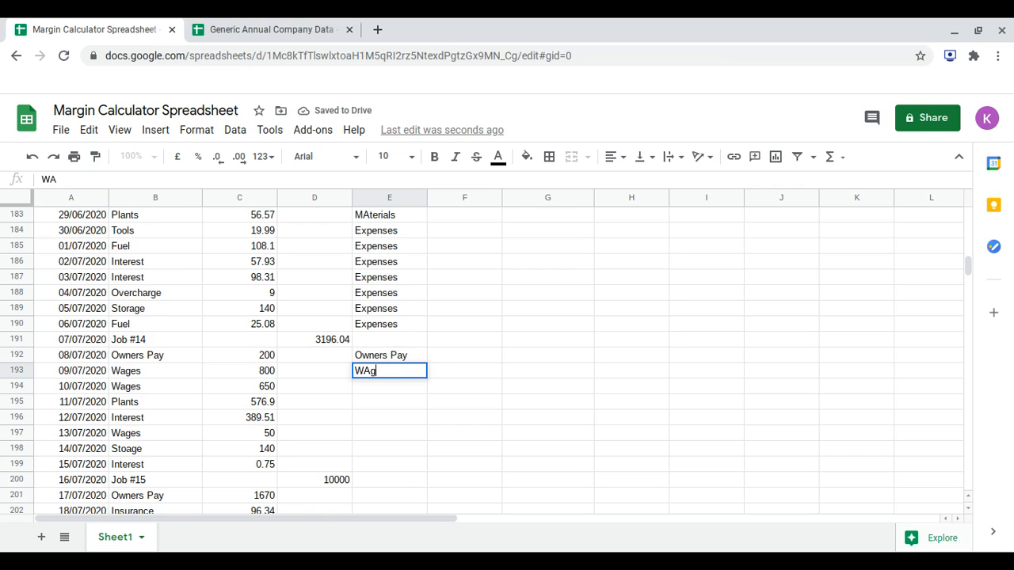
pyautogui.press('BackSpace')
pyautogui.press('BackSpace')
pyautogui.press('BackSpace')
pyautogui.press('BackSpace')
pyautogui.write('ages')
pyautogui.press('Return')
pyautogui.write('Wages')
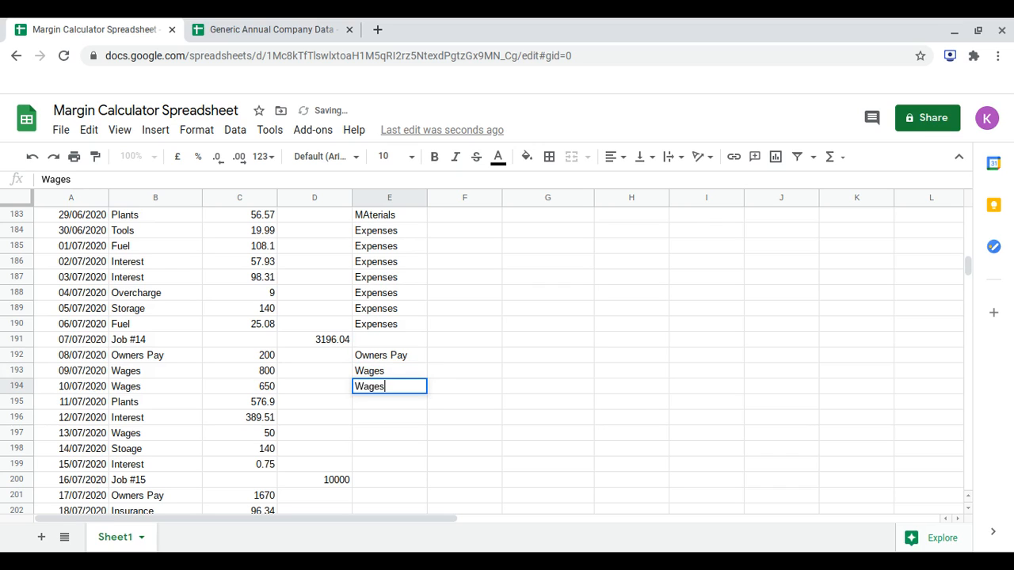
pyautogui.press('Return')
# Enter Materials as the category of the 11/07/2020 Plants transaction in E195.
pyautogui.write('Material')
pyautogui.press('BackSpace')
pyautogui.press('BackSpace')
pyautogui.press('BackSpace')
pyautogui.write('ials')
pyautogui.press('Return')
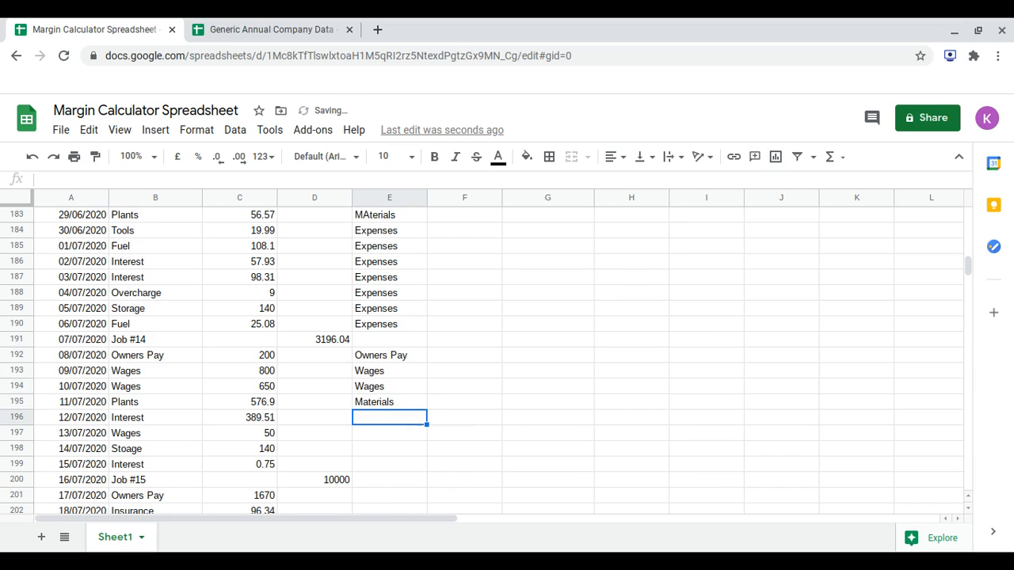
# Enter Expenses as the category of the 12/07/2020 Interest transaction in E196.
pyautogui.write('e')
pyautogui.press('BackSpace')
pyautogui.write('expen')
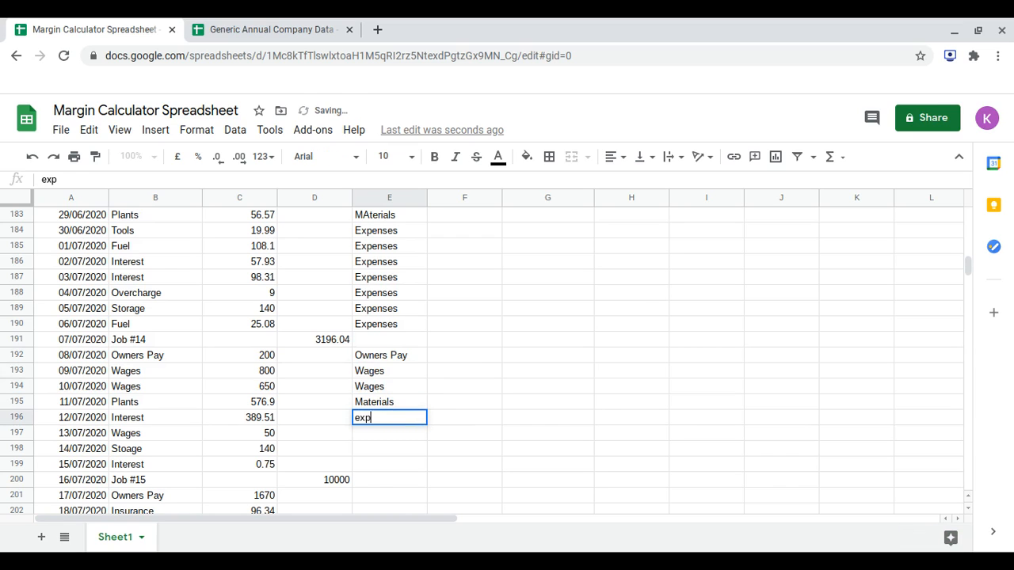
pyautogui.press('BackSpace')
pyautogui.press('BackSpace')
pyautogui.press('BackSpace')
pyautogui.press('BackSpace')
pyautogui.press('BackSpace')
pyautogui.write('Ep')
pyautogui.press('BackSpace')
pyautogui.write('xpenses')
pyautogui.press('Return')
# Enter Wages as the category of the 13/07/2020 Wages transaction in E197.
pyautogui.scroll(-1, 215, 363)
pyautogui.write('Wages')
pyautogui.press('Return')
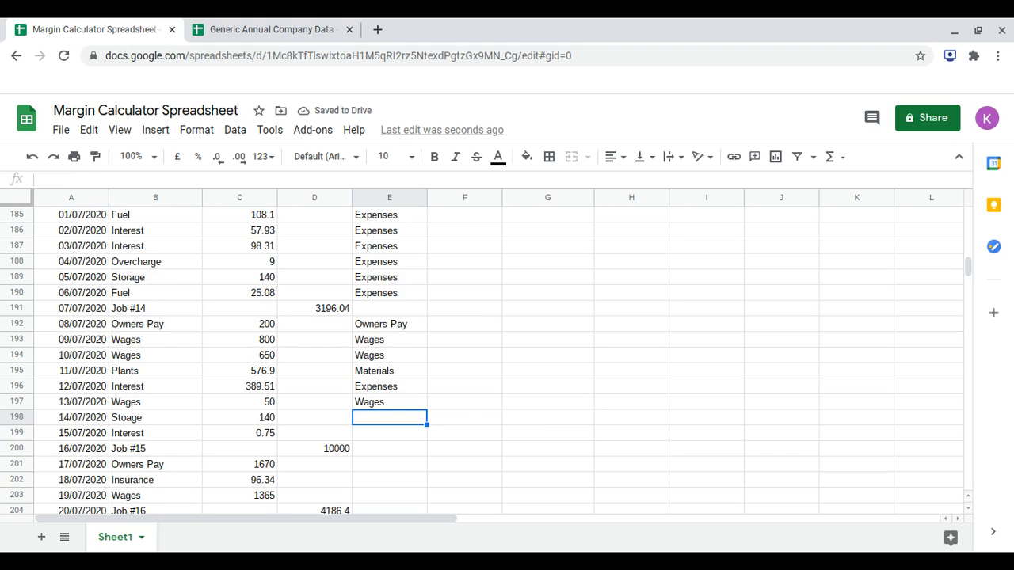
# Categorise the 14/07/2020 Stoage and 15/07/2020 Interest rows as Expenses in E198 and E199.
pyautogui.write('Expenses')
pyautogui.press('Return')
pyautogui.scroll(-1, 215, 363)
pyautogui.write('expenses')
pyautogui.press('Return')
# Leave the Job #15 row without a category and enter Owners Pay for the 17/07/2020 row in E201.
pyautogui.scroll(-4, 214, 362)
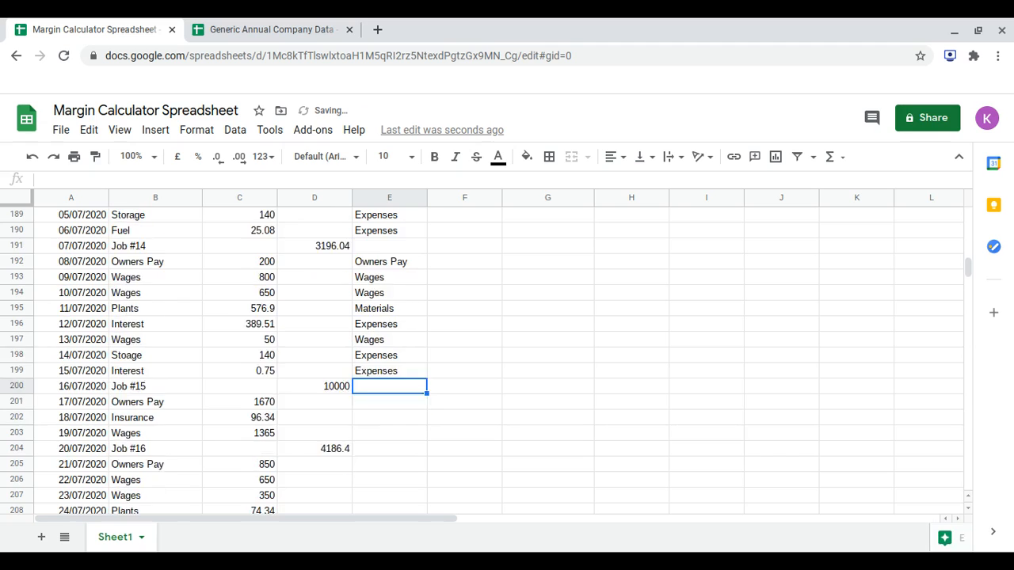
pyautogui.press('Return')
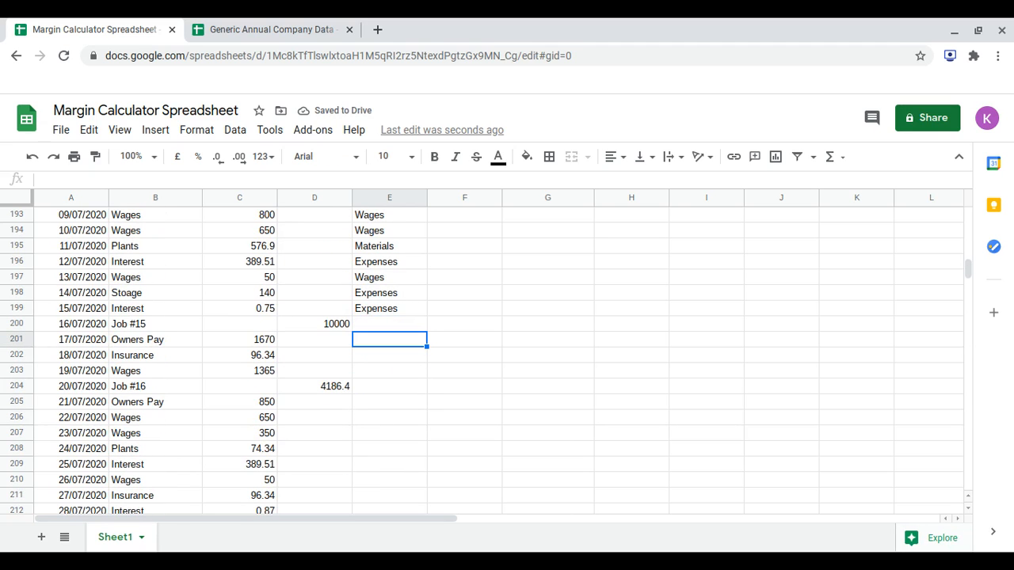
pyautogui.write('o')
pyautogui.press('BackSpace')
pyautogui.write('Owners Pay')
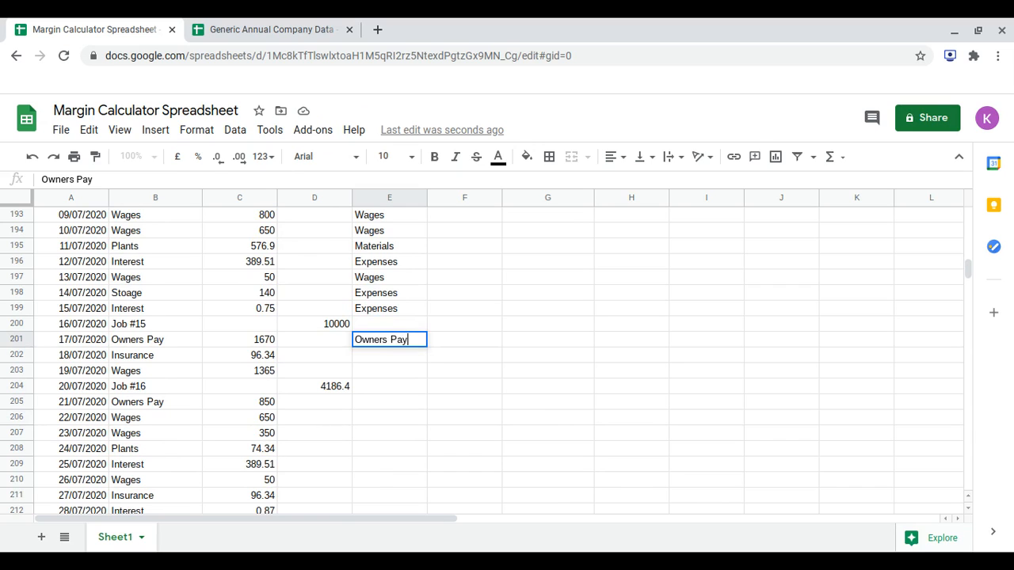
pyautogui.press('Return')
# Enter Expenses as the category of the 18/07/2020 Insurance transaction in E202.
pyautogui.write('e')
pyautogui.press('BackSpace')
pyautogui.write('Expenses')
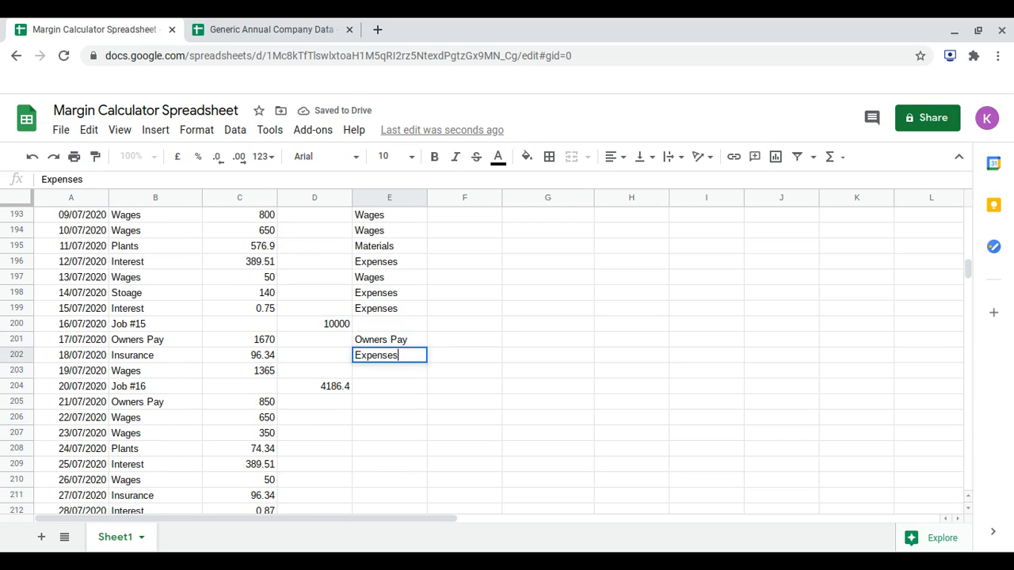
pyautogui.press('Return')
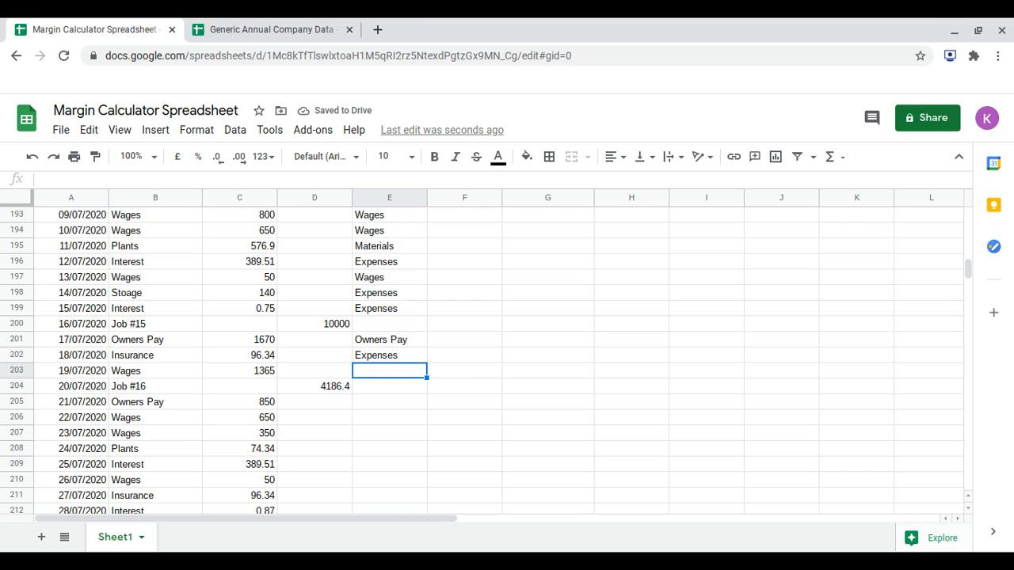
# Enter Wages in E203 for the 19/07/2020 row and Owners Pay in E205, leaving the Job #16 row without a category.
pyautogui.write('w')
pyautogui.press('BackSpace')
pyautogui.write('Wages')
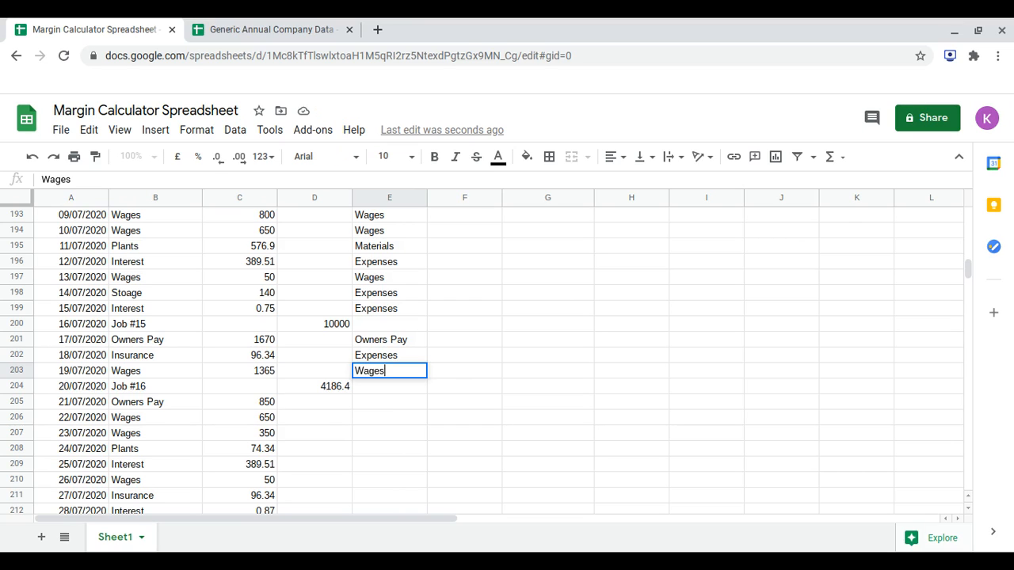
pyautogui.press('Return')
pyautogui.press('Down')
pyautogui.write('Owners Pay')
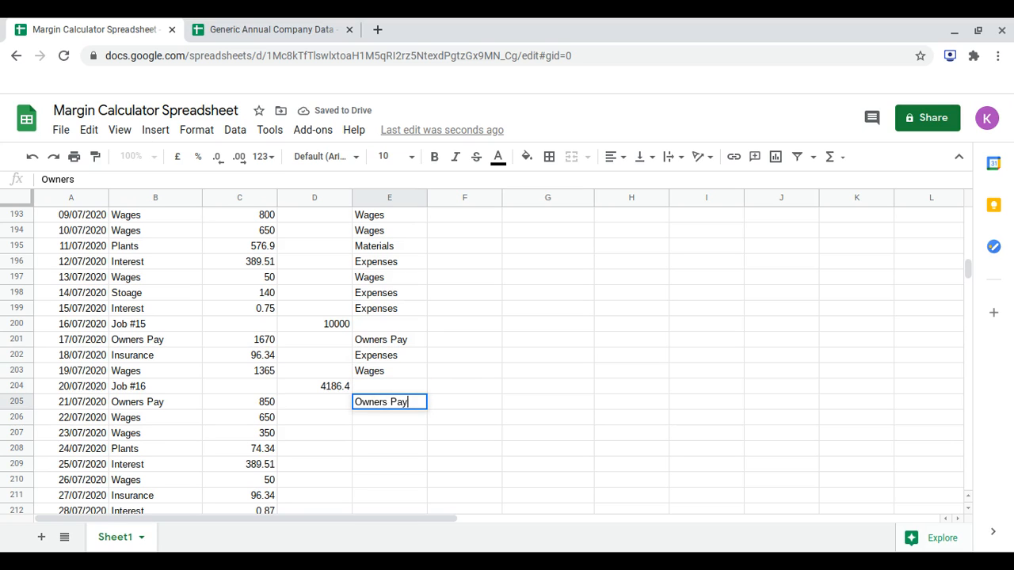
pyautogui.press('Return')
# Categorise the 22/07/2020 and 23/07/2020 Wages transactions as Wages in E206 and E207.
pyautogui.scroll(-5, 507, 356)
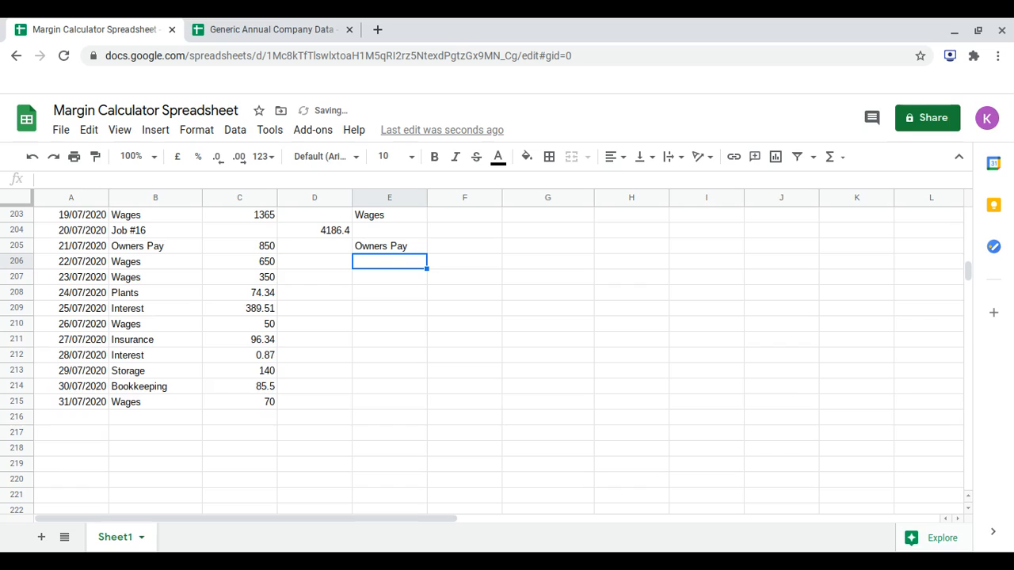
pyautogui.write('Wages')
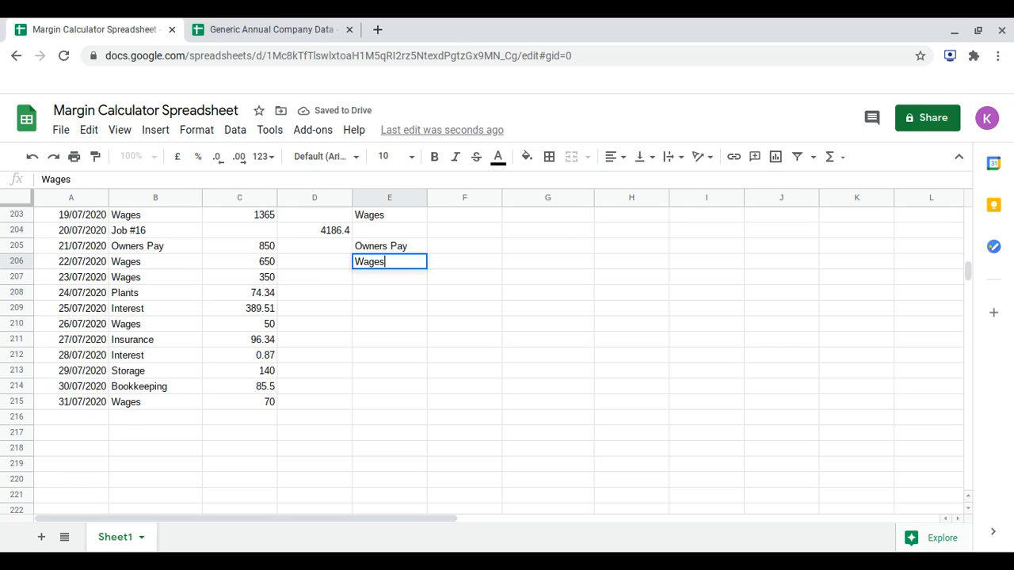
pyautogui.press('Return')
pyautogui.write('Wages')
pyautogui.press('Return')
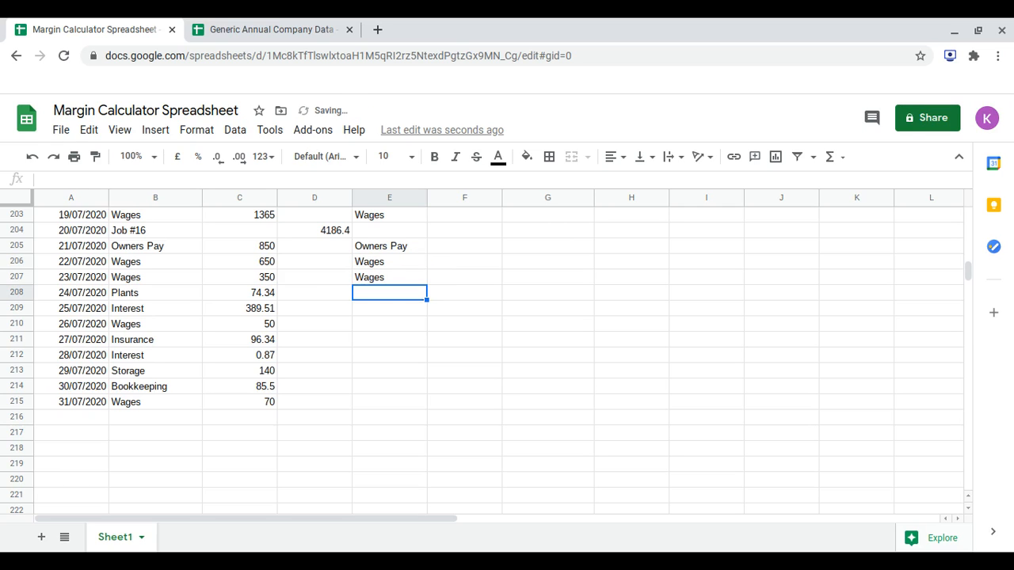
# Enter Materials for the 24/07/2020 Plants row in E208 and Expenses for the 25/07/2020 Interest row in E209.
pyautogui.write('W')
pyautogui.press('BackSpace')
pyautogui.write('Mater')
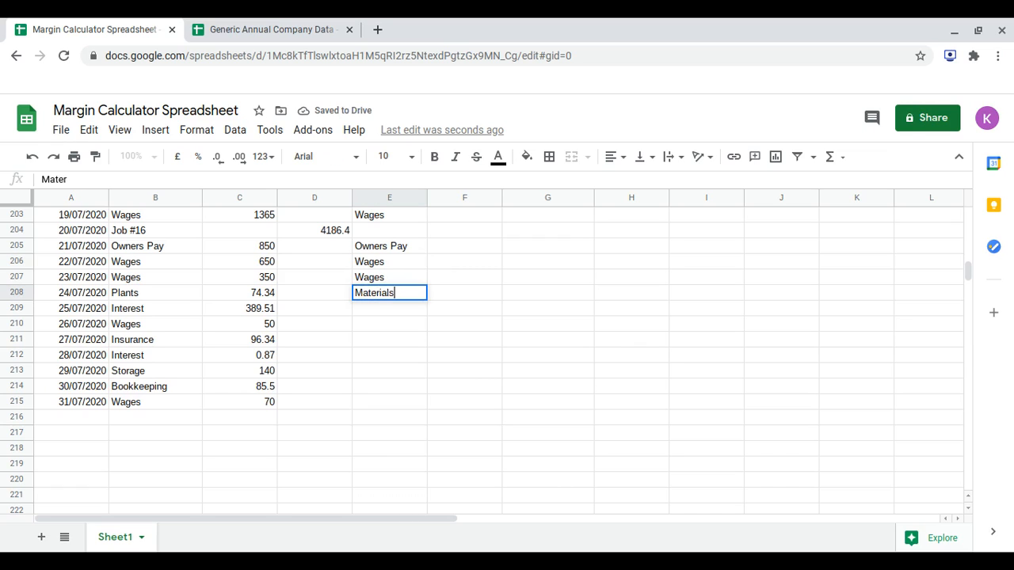
pyautogui.press('Return')
pyautogui.write('Expenses')
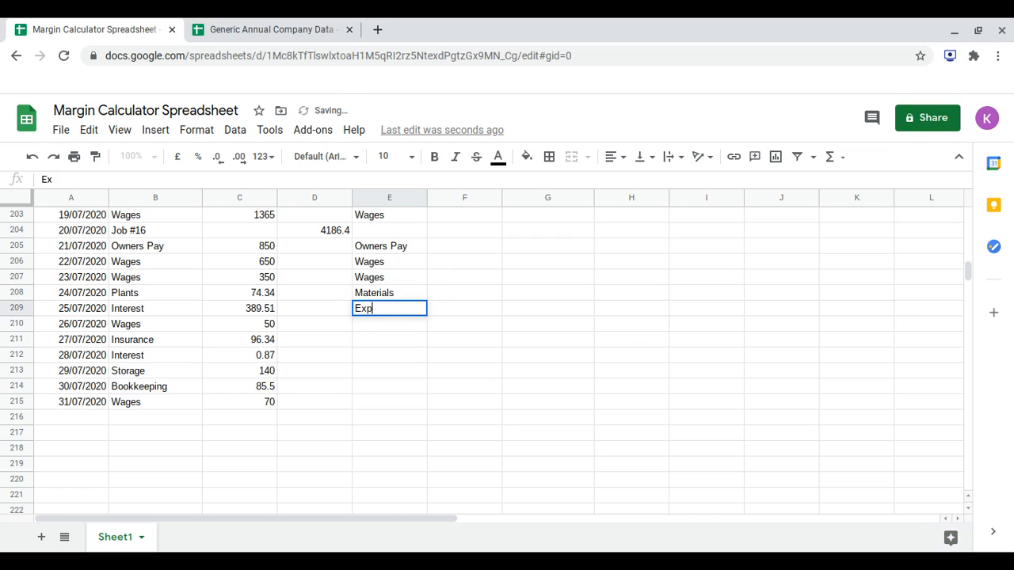
pyautogui.press('Return')
# Enter Wages for the 26/07/2020 row in E210 and Expenses for the 27/07/2020 Insurance row in E211.
pyautogui.write('Wages')
pyautogui.press('Return')
pyautogui.write('Expenses')
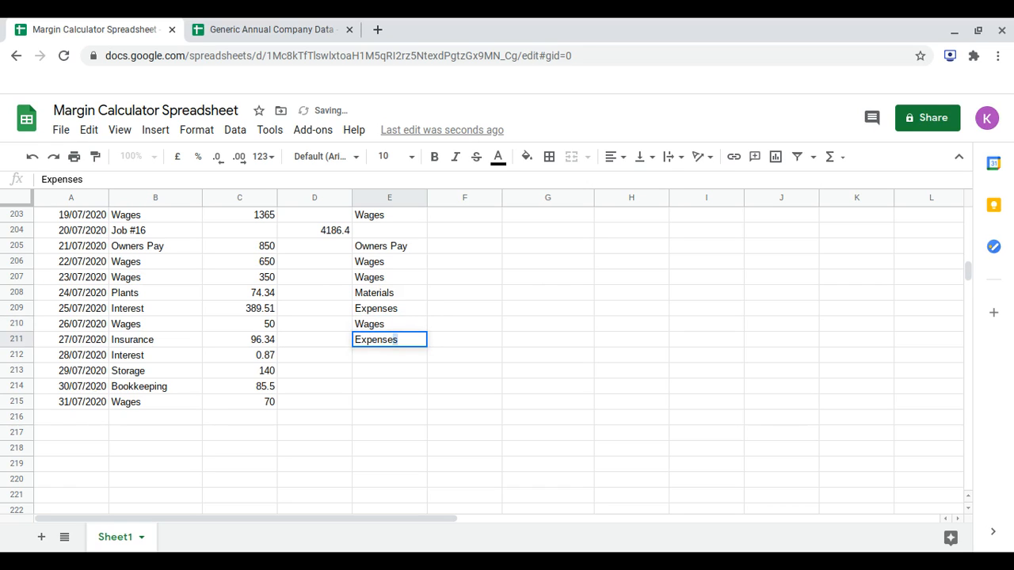
pyautogui.press('Return')
# Categorise the Interest, Storage and Bookkeeping rows in E212 to E214 as Expenses and the 31/07/2020 row in E215 as Wages.
pyautogui.write('Expenses')
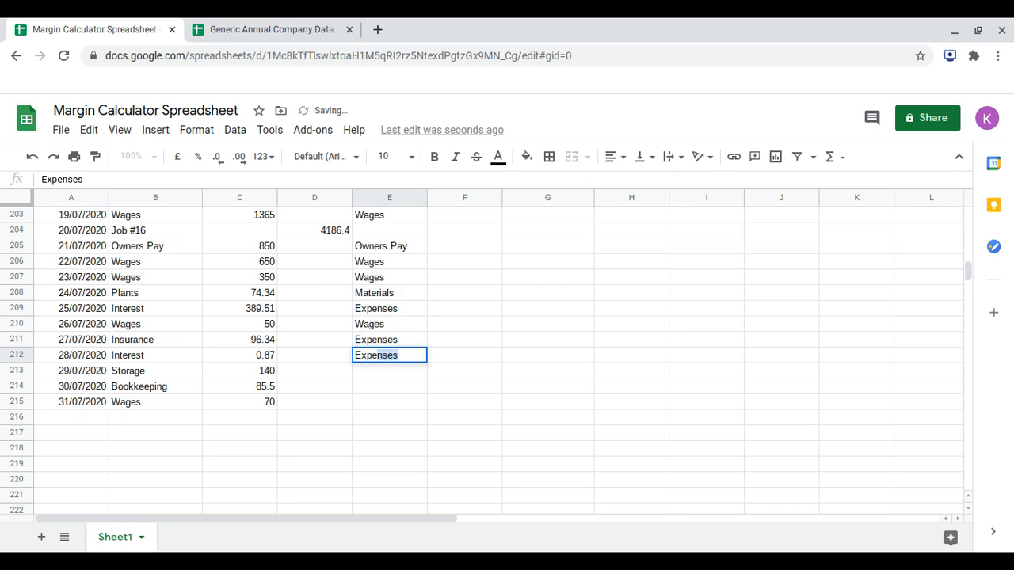
pyautogui.press('Return')
pyautogui.write('Expe')
pyautogui.press('Return')
pyautogui.write('Expe')
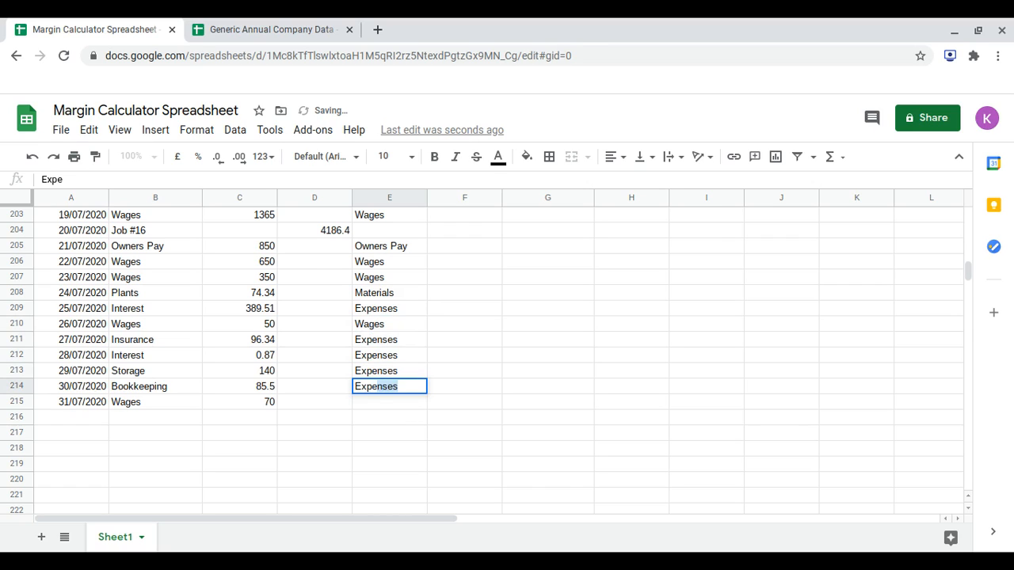
pyautogui.write('nses')
pyautogui.press('Return')
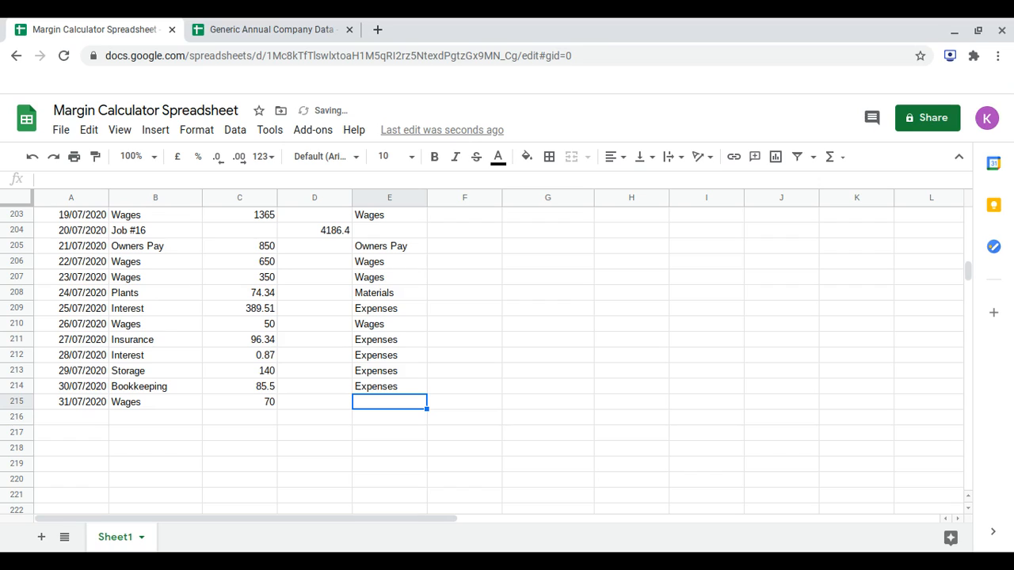
pyautogui.write('Wages')
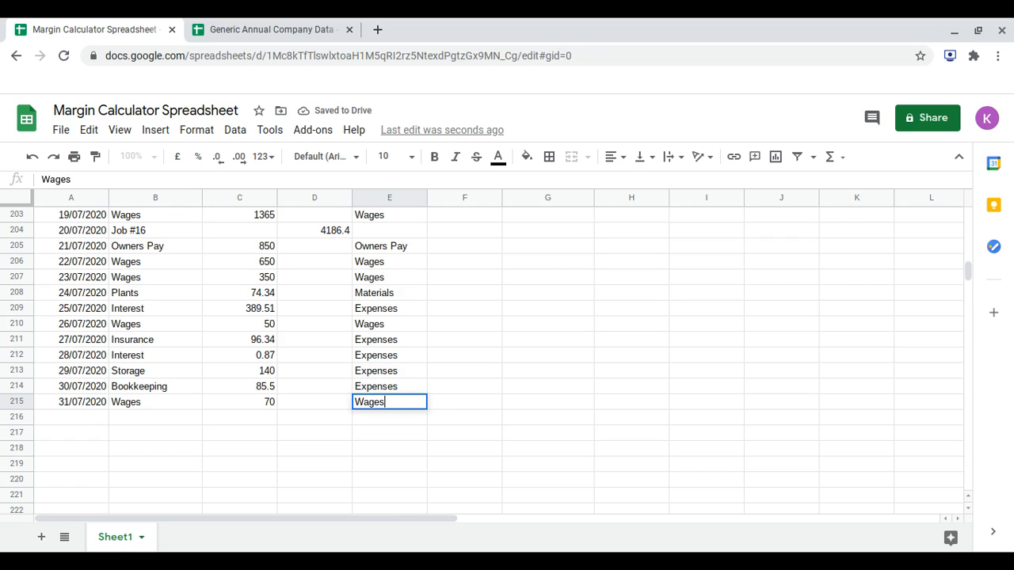
pyautogui.press('Return')
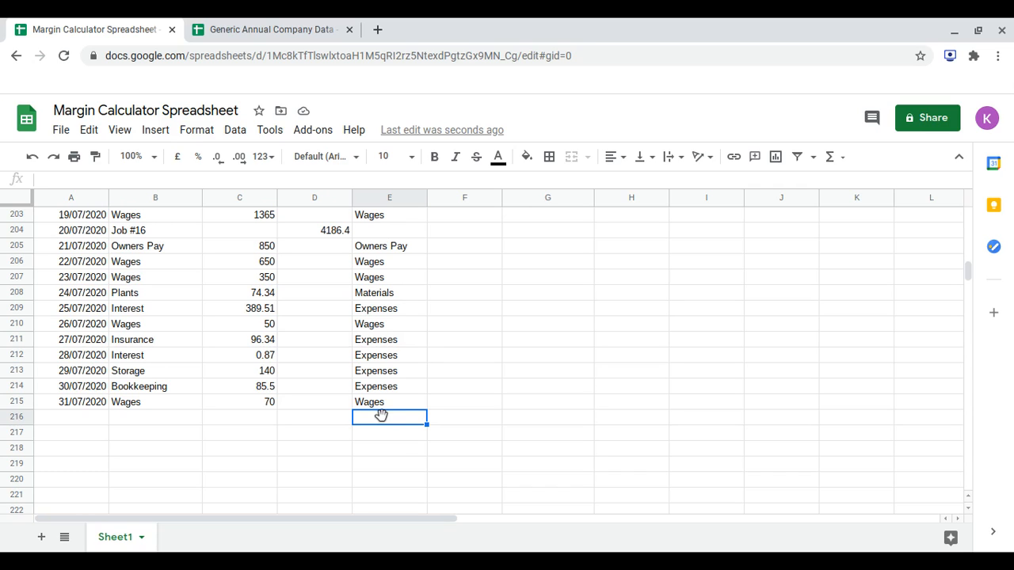
# Open the Materials Total Spend formula in H3 for editing and append a plus sign after C141.
pyautogui.scroll(6, 459, 403)
pyautogui.scroll(20, 458, 404)
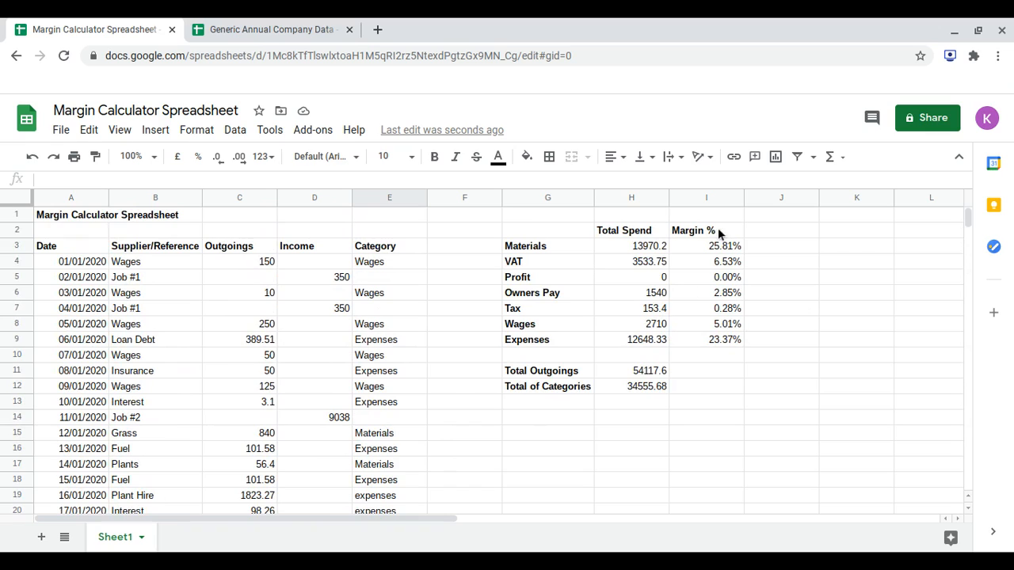
pyautogui.click(663, 250)
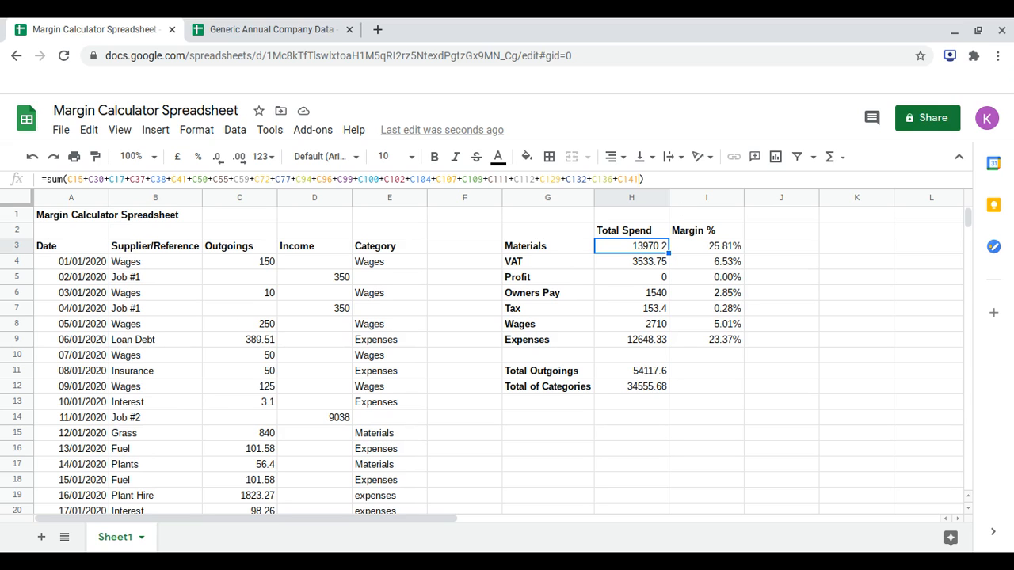
pyautogui.click(643, 179)
pyautogui.write('+')
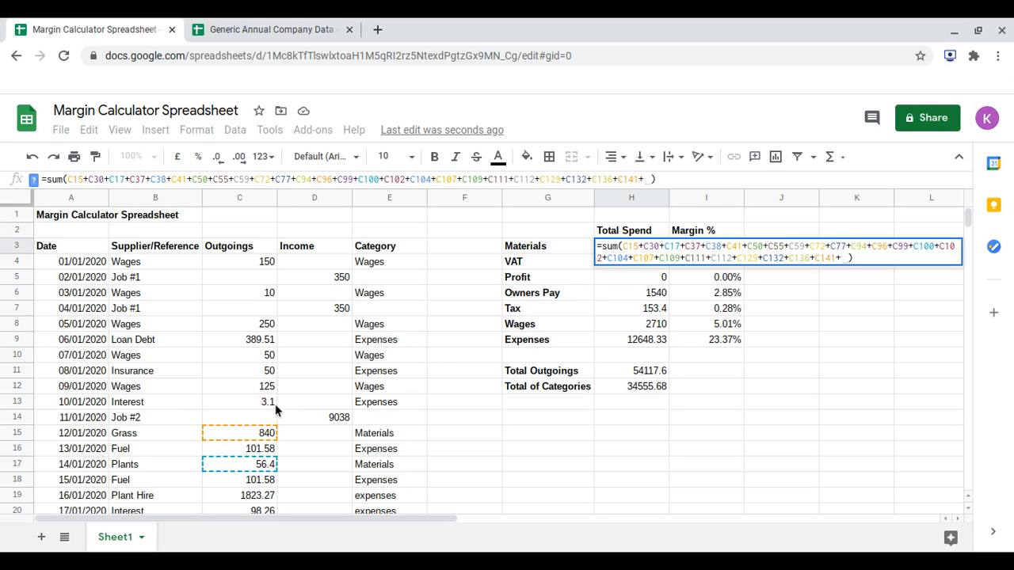
pyautogui.scroll(-13, 275, 404)
pyautogui.scroll(-12, 205, 363)
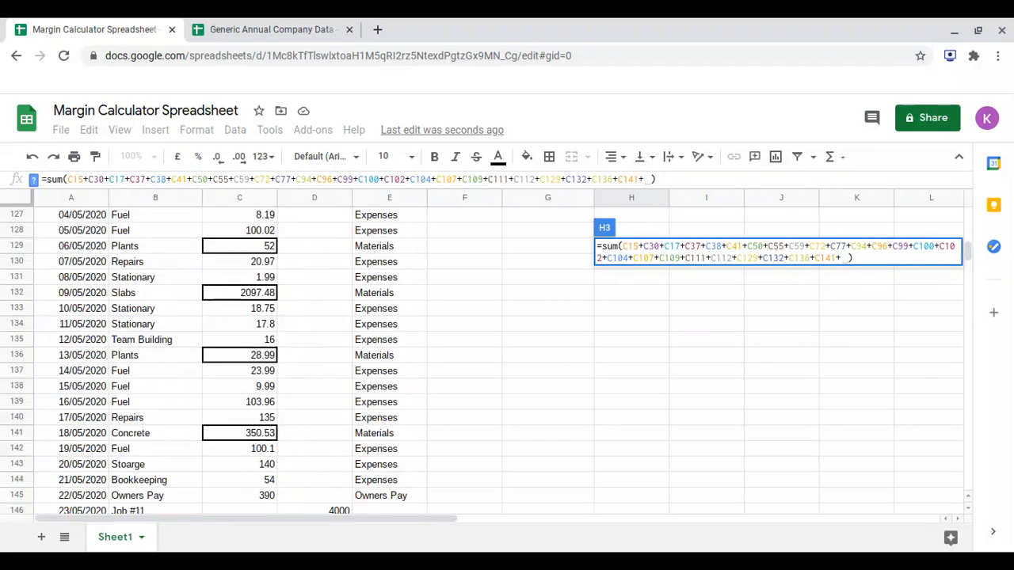
pyautogui.scroll(-6, 275, 360)
pyautogui.scroll(-10, 238, 360)
pyautogui.scroll(15, 222, 361)
pyautogui.scroll(-1, 222, 360)
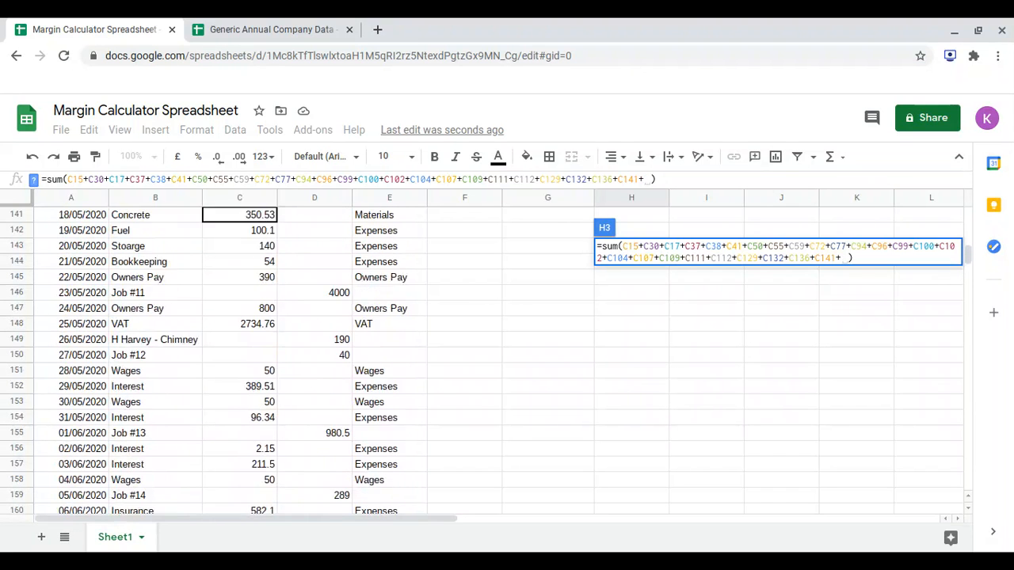
pyautogui.scroll(-3, 221, 361)
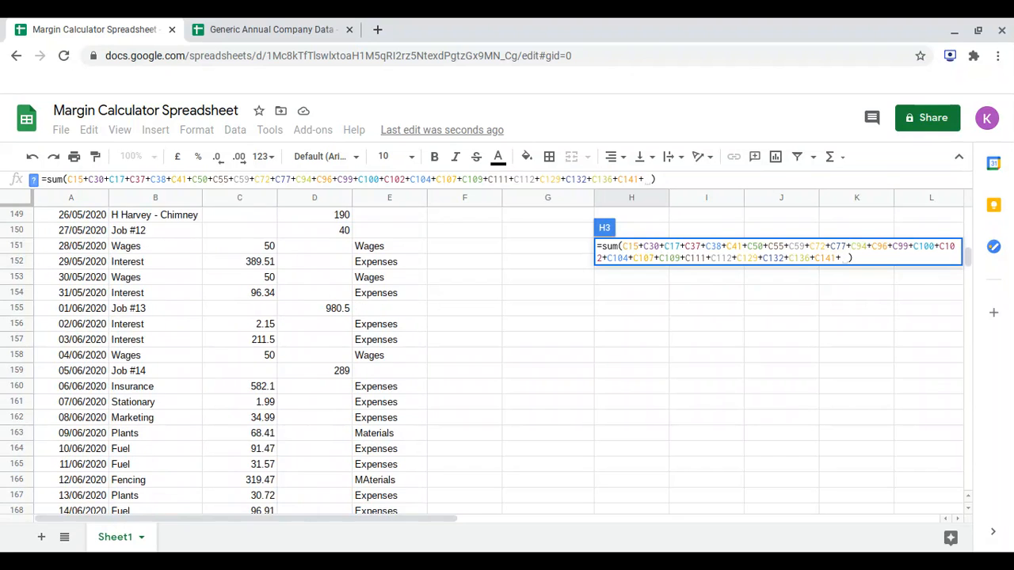
pyautogui.scroll(-2, 274, 405)
pyautogui.click(269, 402)
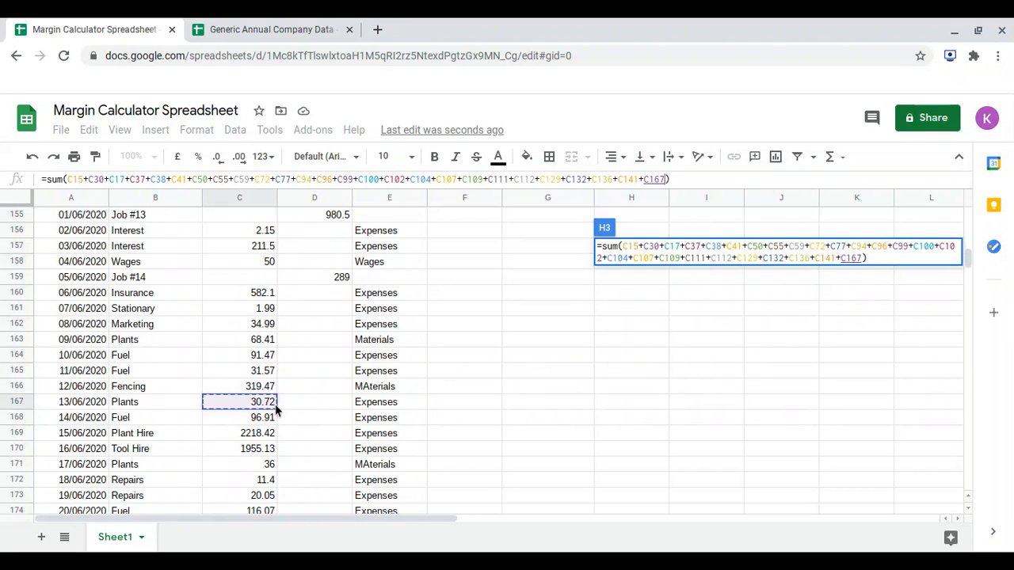
pyautogui.press('BackSpace')
pyautogui.press('BackSpace')
pyautogui.press('BackSpace')
pyautogui.press('BackSpace')
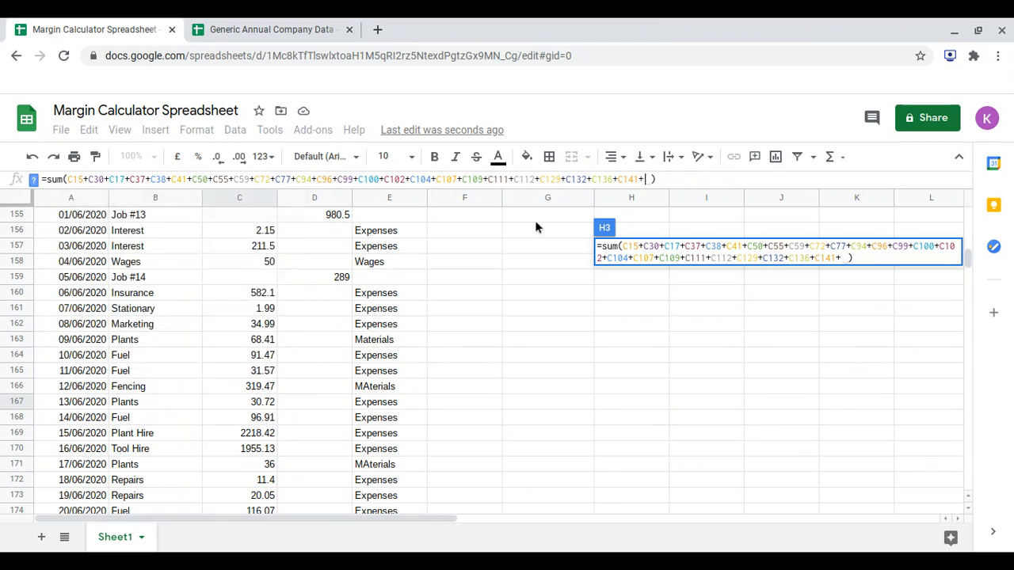
# Add the June Materials outgoings C163, C166 and C171 to the Materials sum formula in H3.
pyautogui.click(248, 346)
pyautogui.write('+')
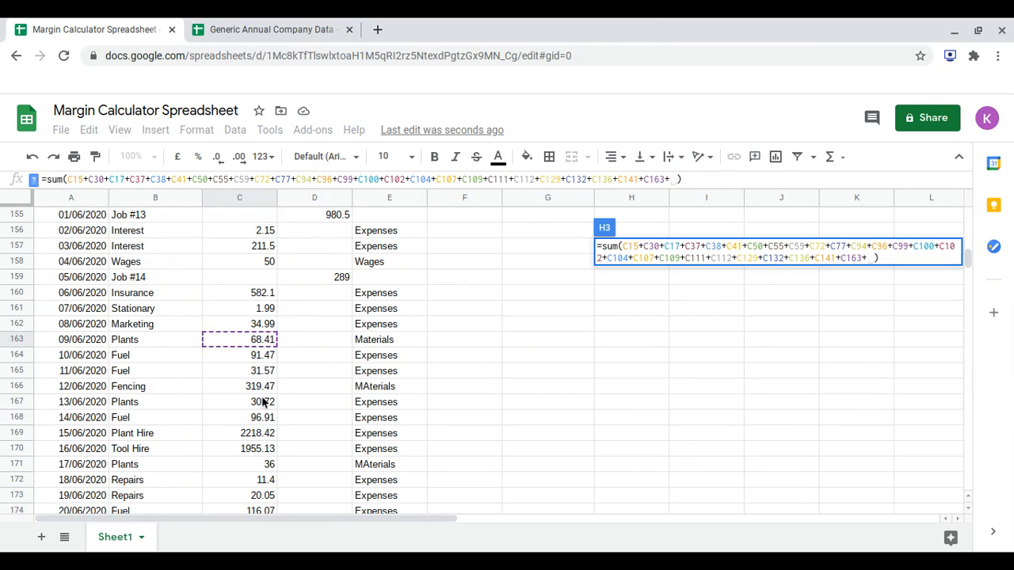
pyautogui.write('+')
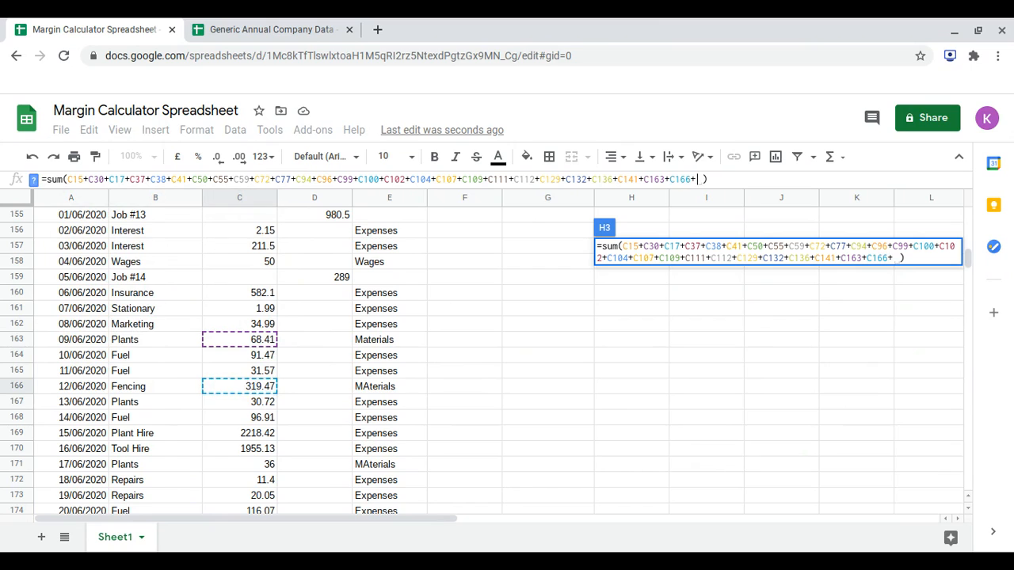
pyautogui.scroll(-2, 317, 357)
pyautogui.click(266, 389)
pyautogui.write('+')
# Add the 22/06/2020 Slabs and 23/06/2020 Plants amounts, C176 and C177, to the Materials sum formula.
pyautogui.scroll(-2, 266, 391)
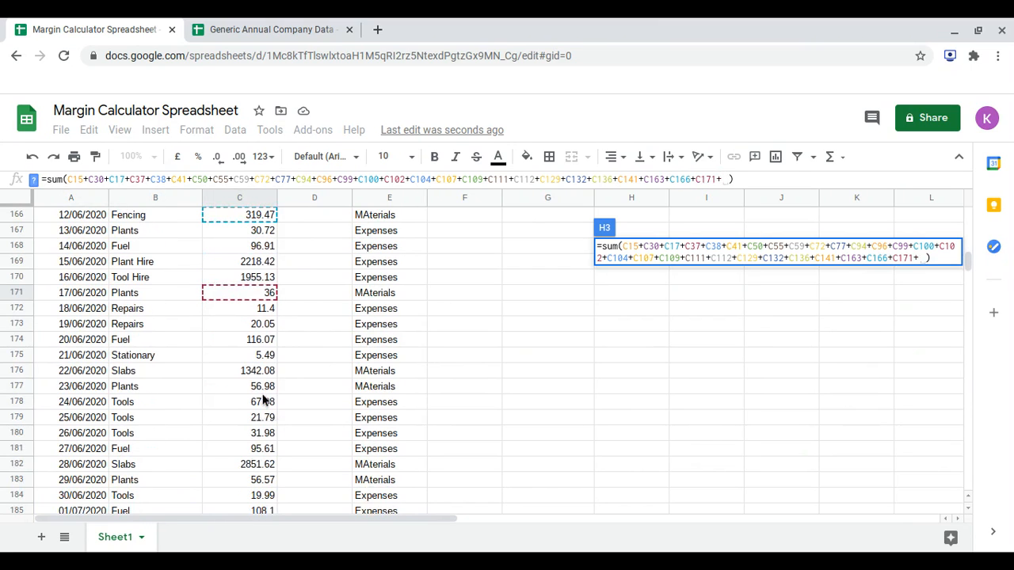
pyautogui.click(266, 374)
pyautogui.write('+')
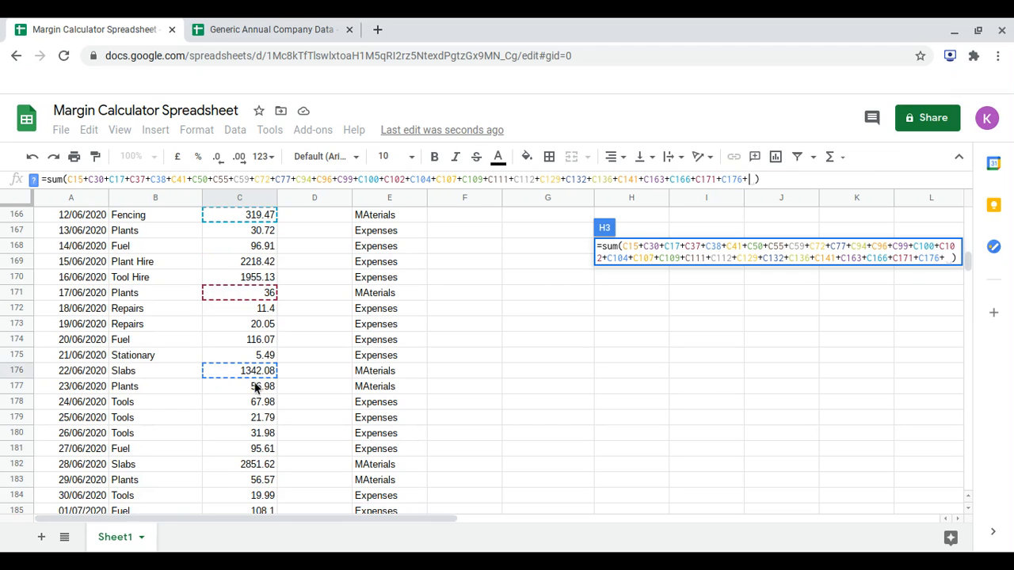
pyautogui.click(256, 388)
pyautogui.write('+')
# Add the 28/06/2020 Slabs and 29/06/2020 Plants amounts, C182 and C183, to the Materials sum formula.
pyautogui.scroll(-2, 267, 402)
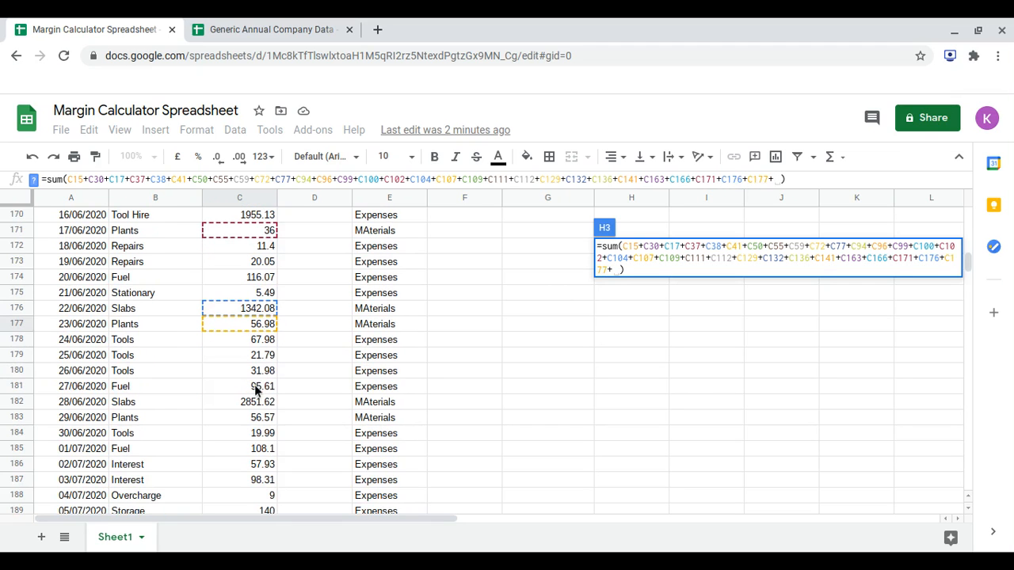
pyautogui.click(265, 402)
pyautogui.write('+')
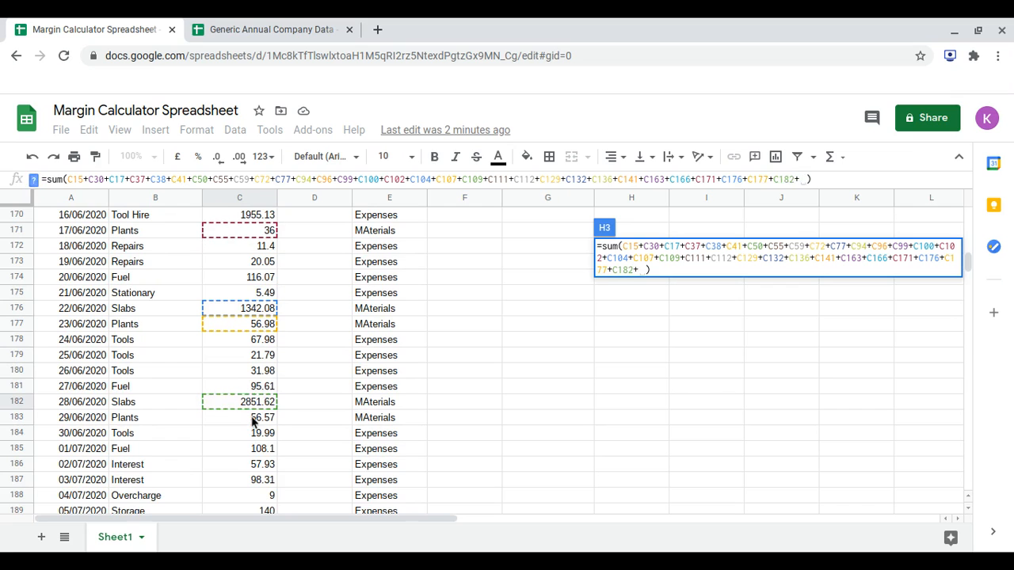
pyautogui.click(252, 424)
pyautogui.write('+')
# Add the July Plants amounts C195 and C208 to the Materials sum formula and commit it.
pyautogui.scroll(-6, 252, 426)
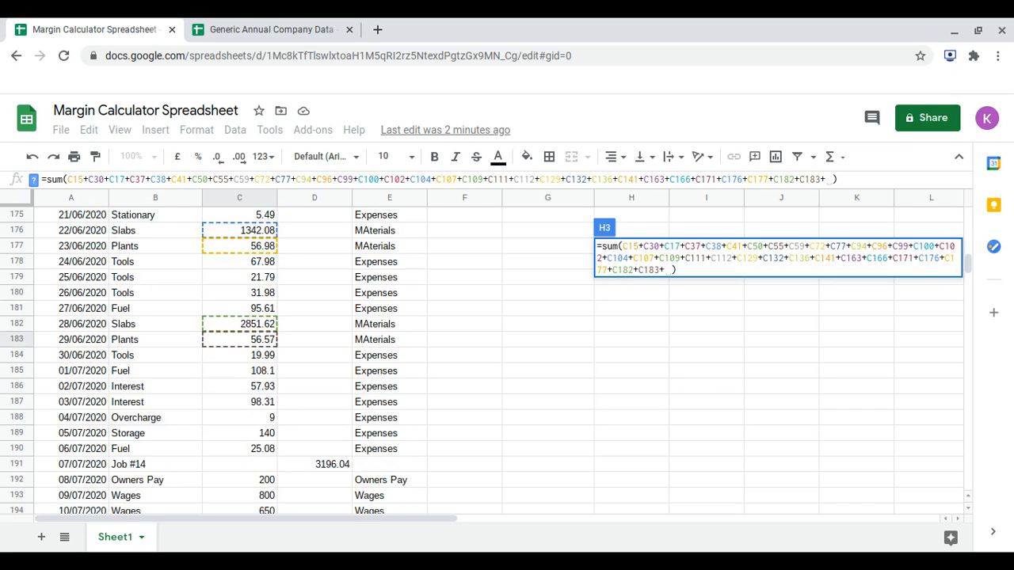
pyautogui.scroll(-1, 248, 443)
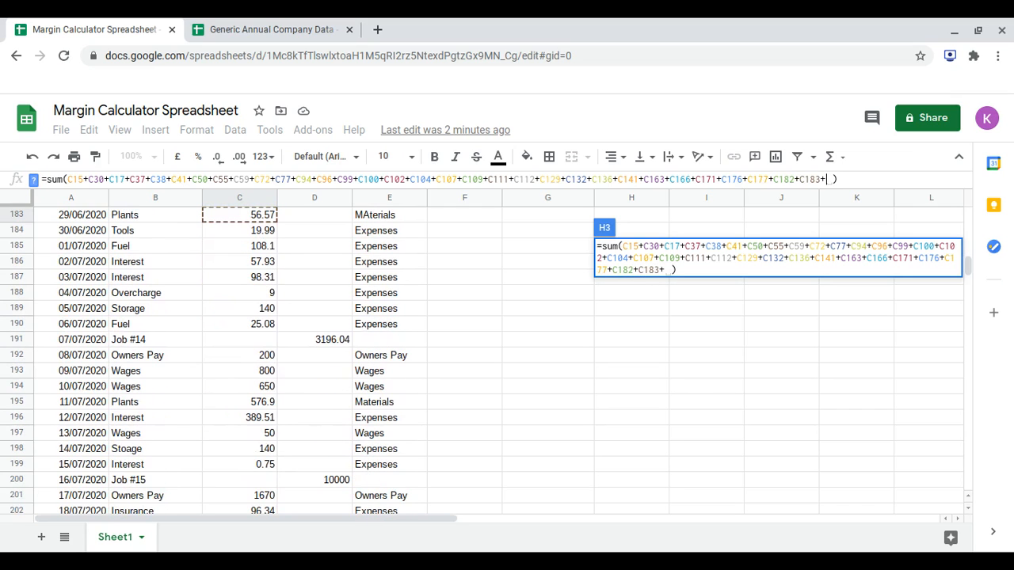
pyautogui.click(265, 402)
pyautogui.scroll(-5, 267, 403)
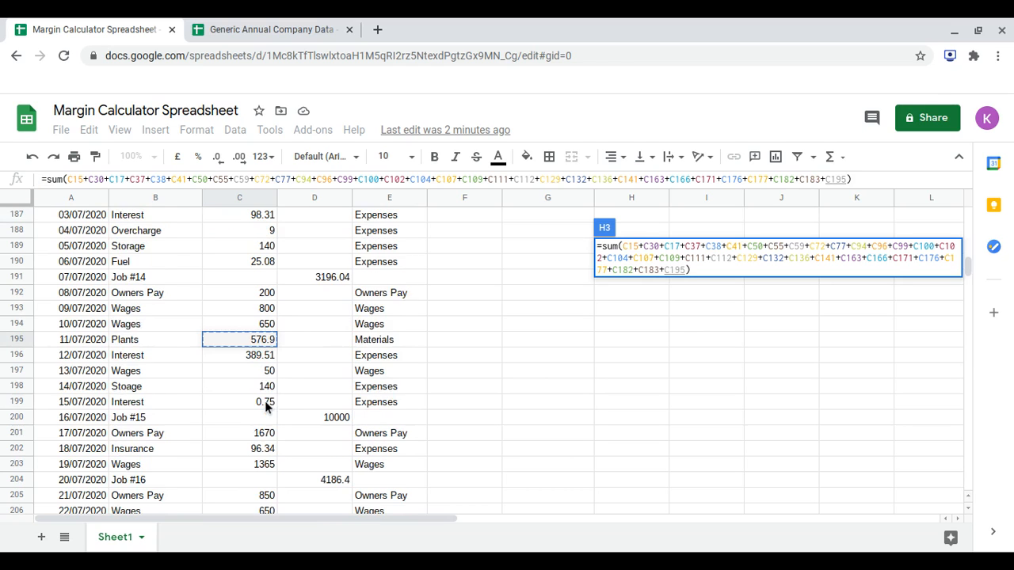
pyautogui.scroll(-1, 267, 412)
pyautogui.write('+')
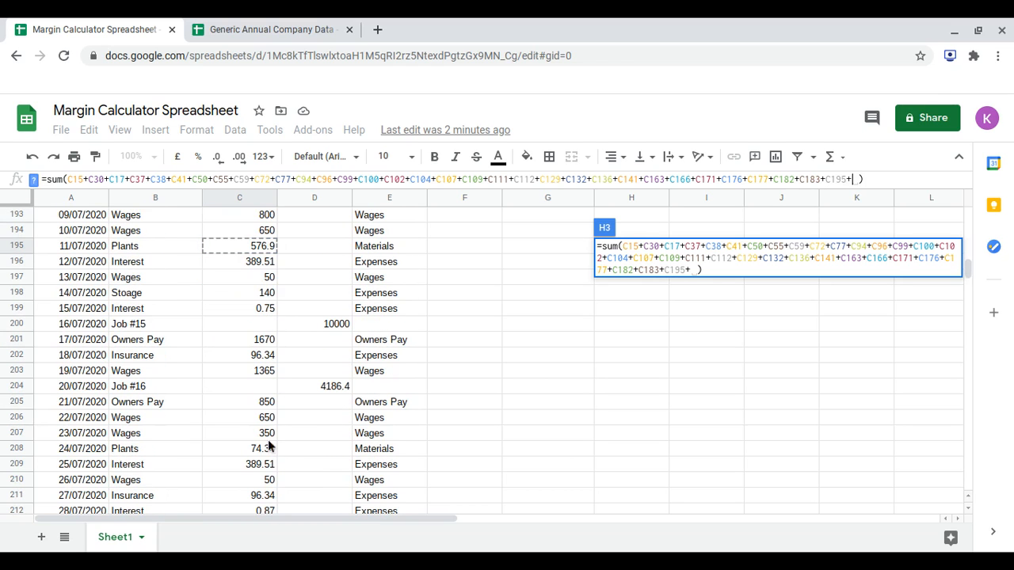
pyautogui.click(266, 449)
pyautogui.scroll(-4, 266, 455)
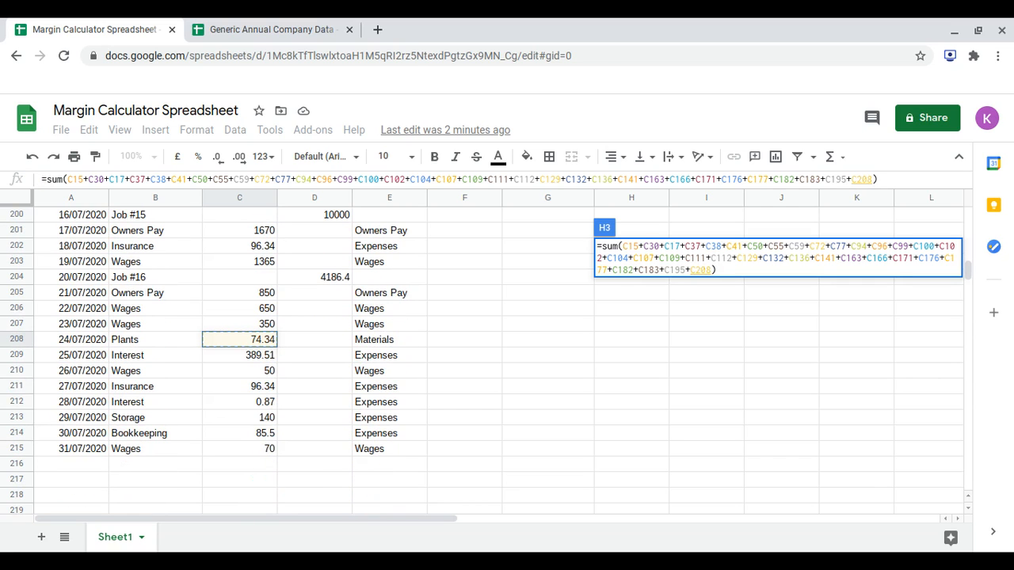
pyautogui.press('Return')
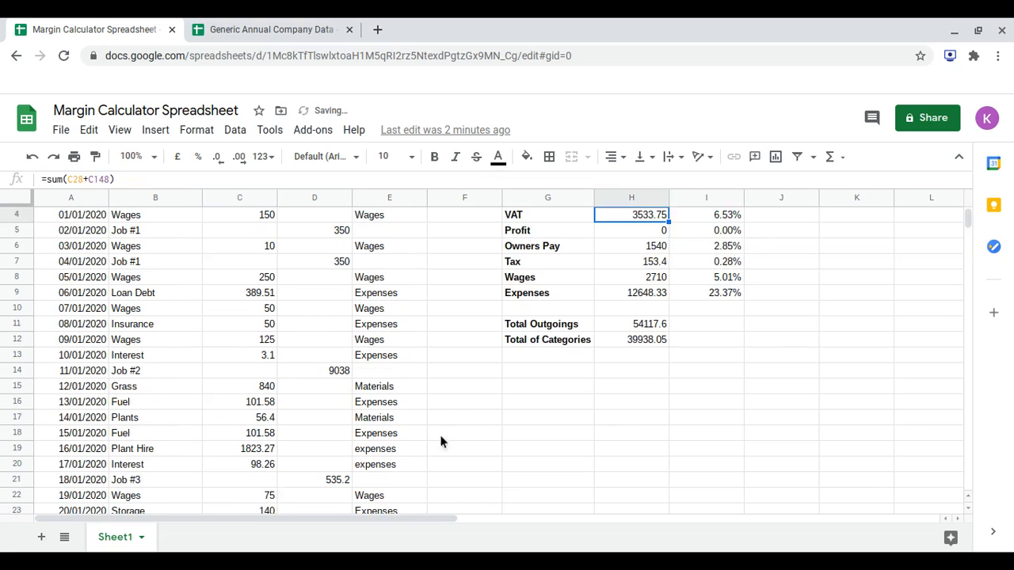
pyautogui.scroll(1, 480, 420)
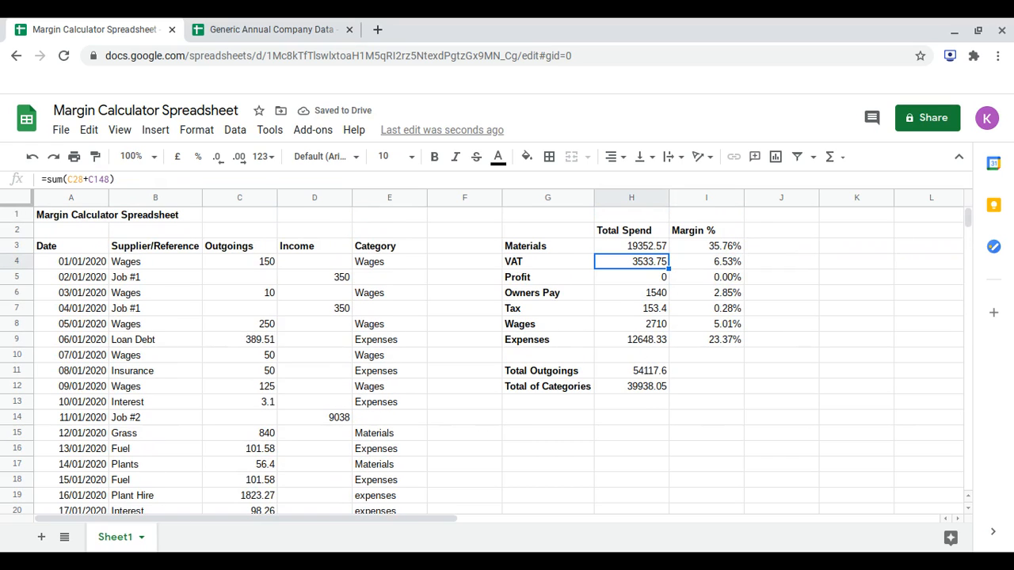
pyautogui.press('Return')
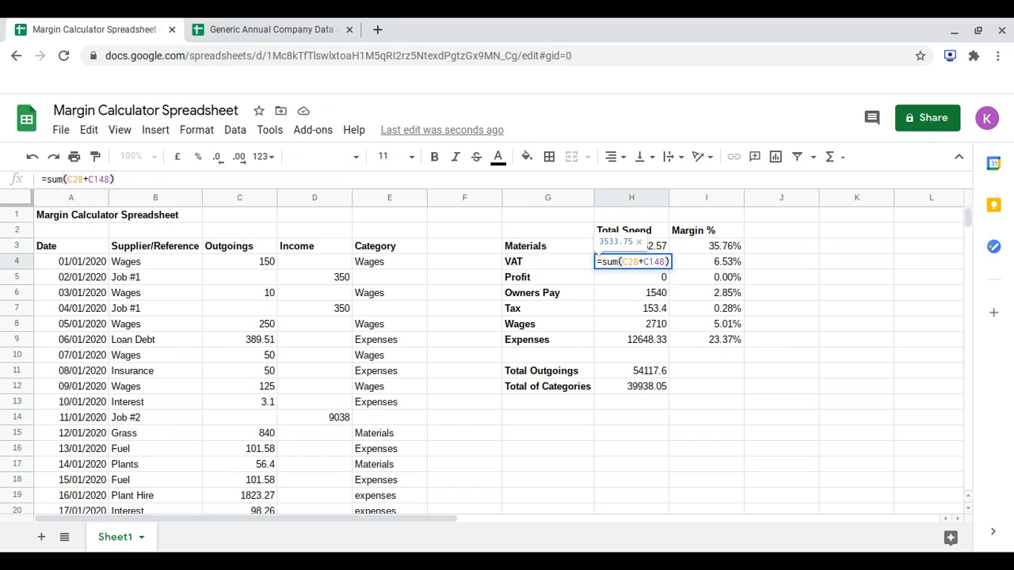
pyautogui.press('Return')
# Add the 08/07/2020 Owners Pay amount C192 to the Owners Pay sum formula in H6.
pyautogui.press('Down')
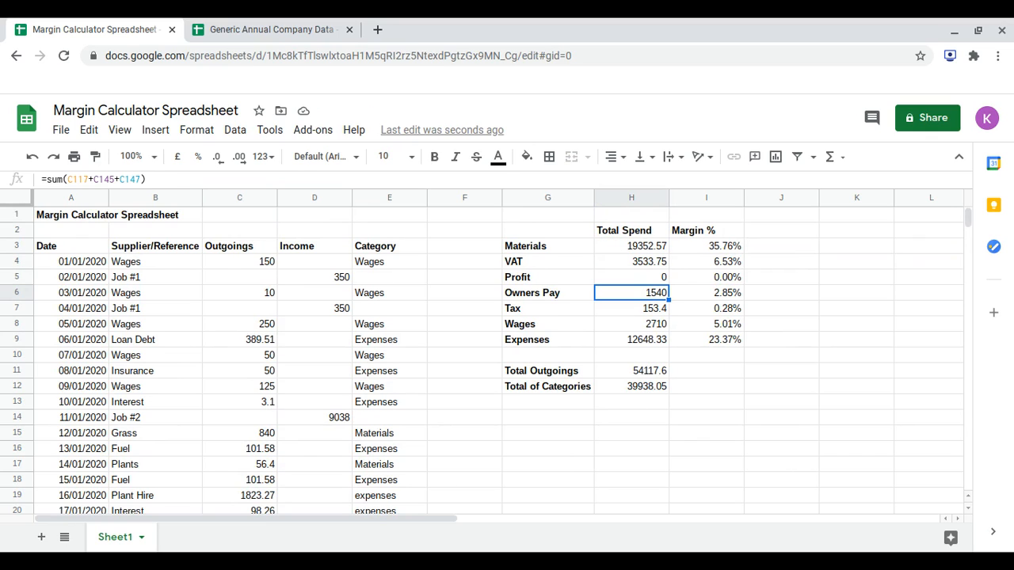
pyautogui.click(143, 181)
pyautogui.write('+')
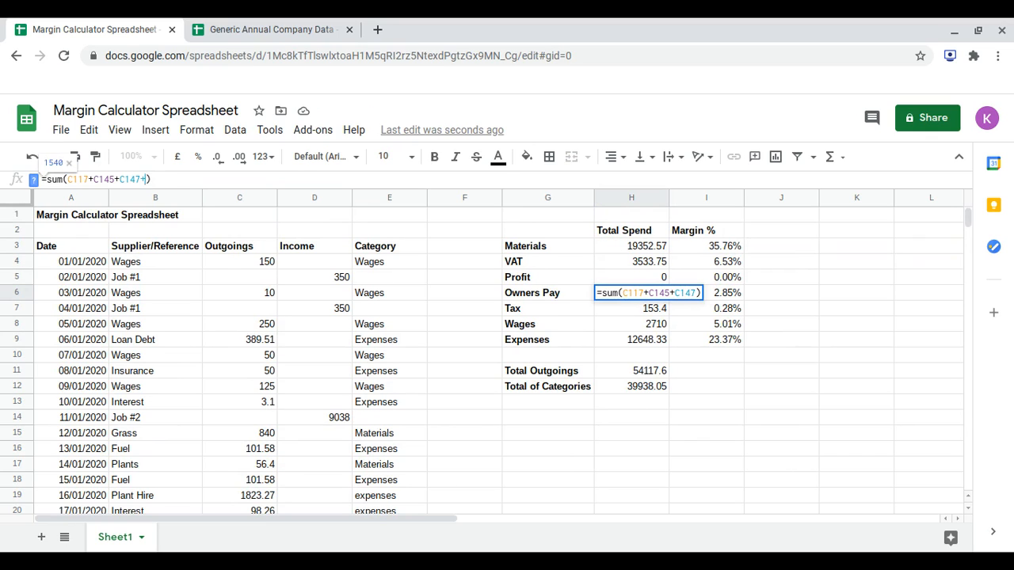
pyautogui.scroll(-15, 173, 303)
pyautogui.scroll(-12, 173, 302)
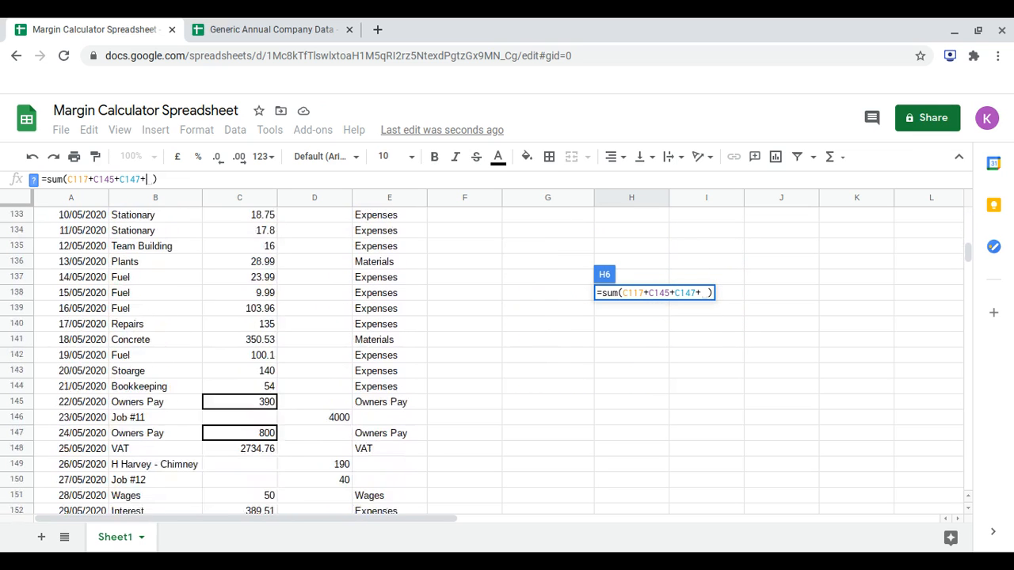
pyautogui.scroll(-5, 210, 360)
pyautogui.scroll(3, 210, 361)
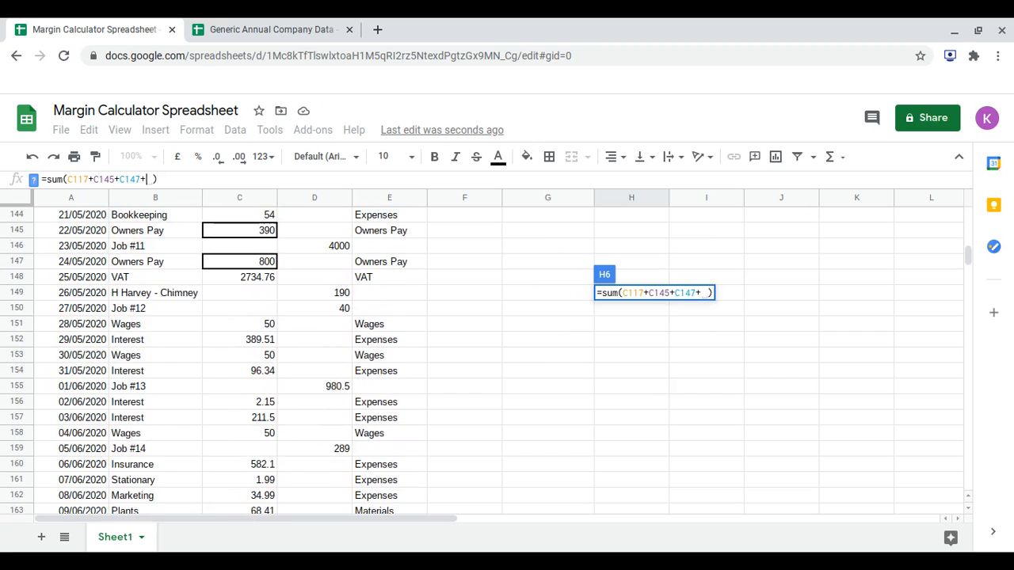
pyautogui.scroll(1, 210, 360)
pyautogui.scroll(-4, 210, 361)
pyautogui.scroll(-10, 483, 361)
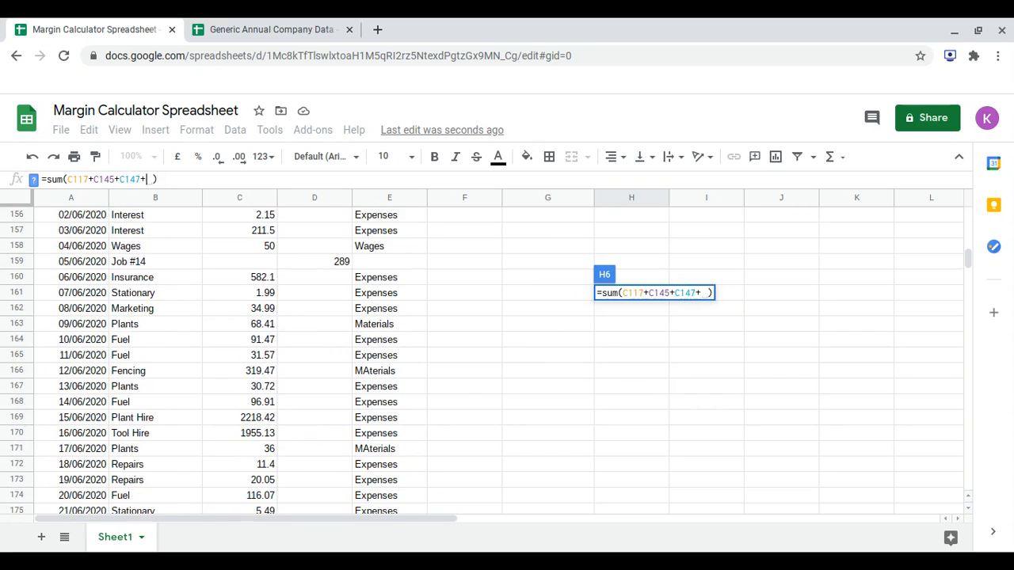
pyautogui.scroll(-3, 484, 360)
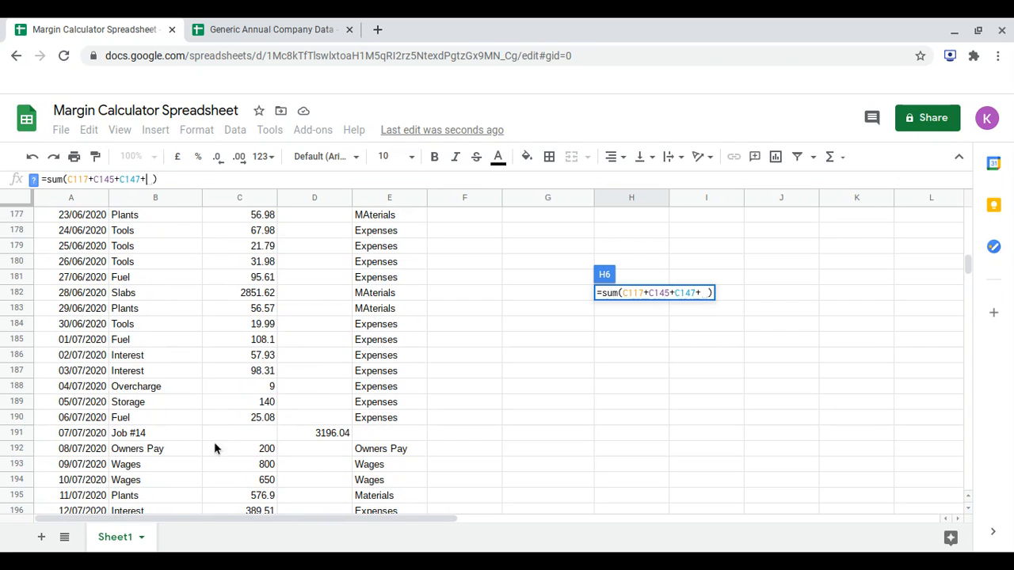
pyautogui.click(247, 454)
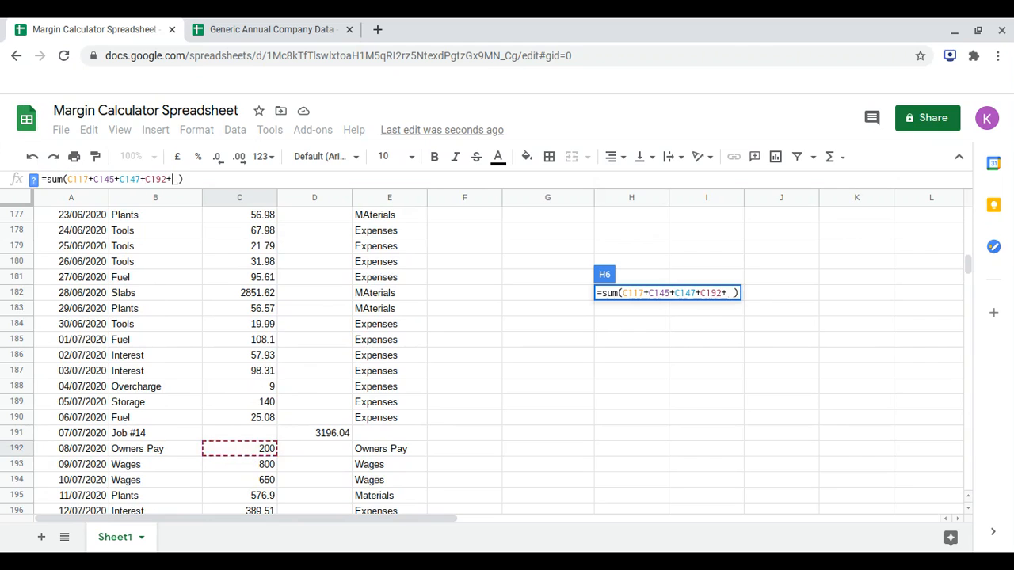
# Add the 17/07/2020 and 21/07/2020 Owners Pay amounts, C201 and C205, to the Owners Pay sum formula and commit it.
pyautogui.scroll(-4, 247, 453)
pyautogui.scroll(-2, 205, 363)
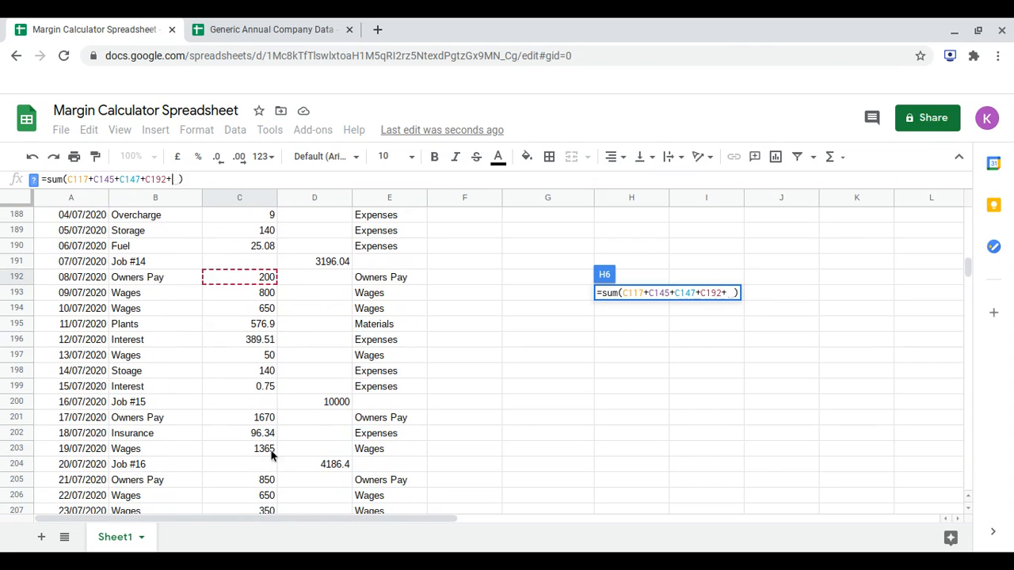
pyautogui.click(249, 419)
pyautogui.write('+')
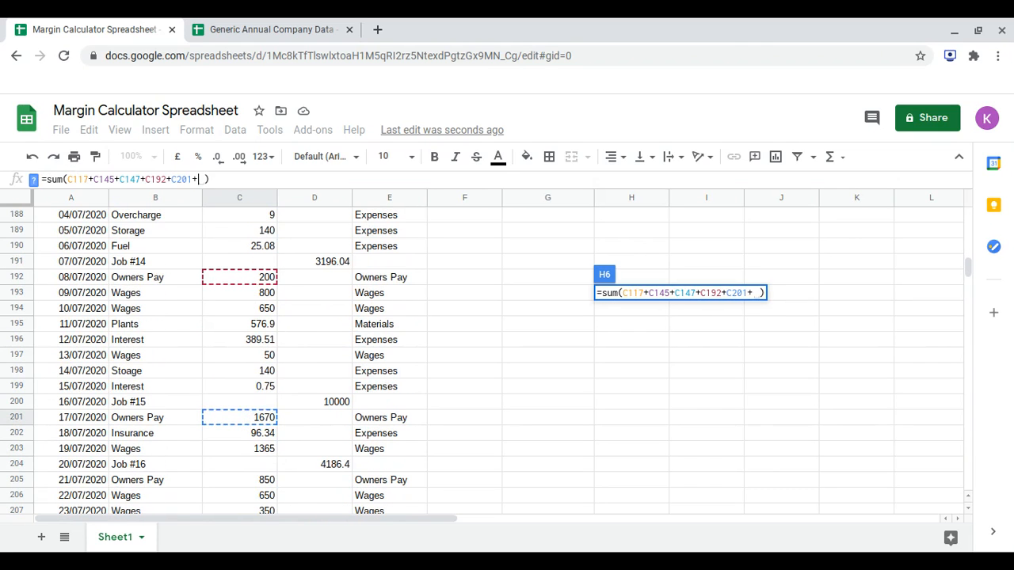
pyautogui.scroll(-3, 249, 418)
pyautogui.click(254, 387)
pyautogui.write('+')
pyautogui.scroll(-2, 253, 387)
pyautogui.scroll(-1, 254, 386)
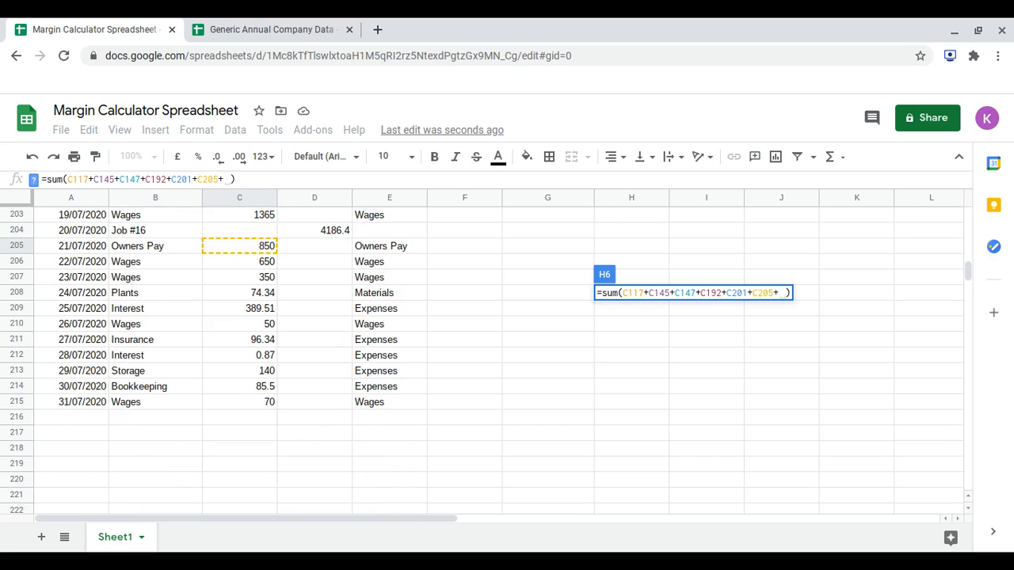
pyautogui.press('BackSpace')
pyautogui.press('Return')
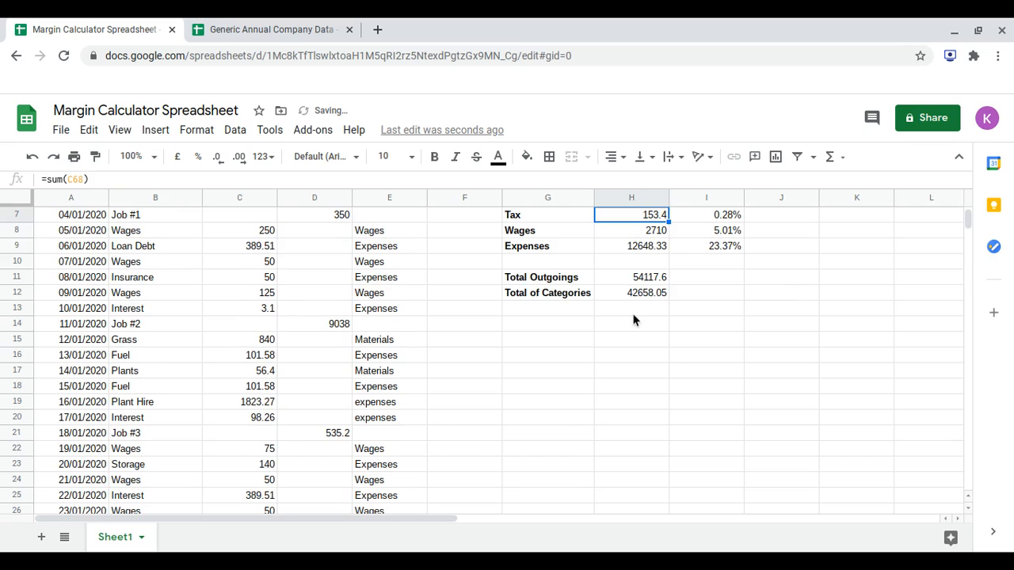
# Add the 04/06/2020 Wages amount C158 to the Wages sum formula in H8.
pyautogui.scroll(2, 633, 315)
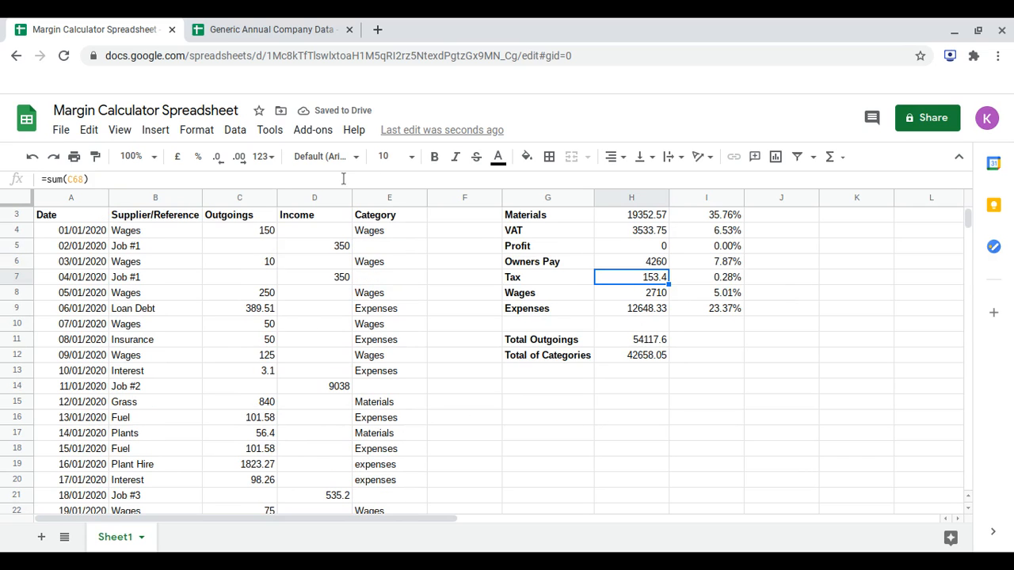
pyautogui.click(656, 301)
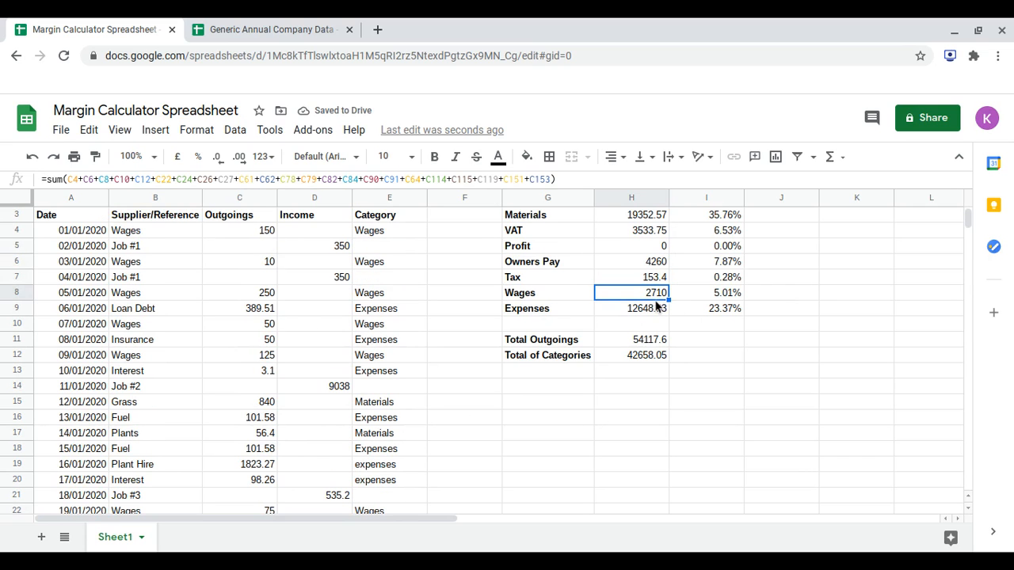
pyautogui.click(553, 179)
pyautogui.write('+')
pyautogui.scroll(-15, 377, 334)
pyautogui.scroll(-15, 377, 334)
pyautogui.scroll(2, 377, 335)
pyautogui.scroll(2, 377, 335)
pyautogui.scroll(1, 378, 335)
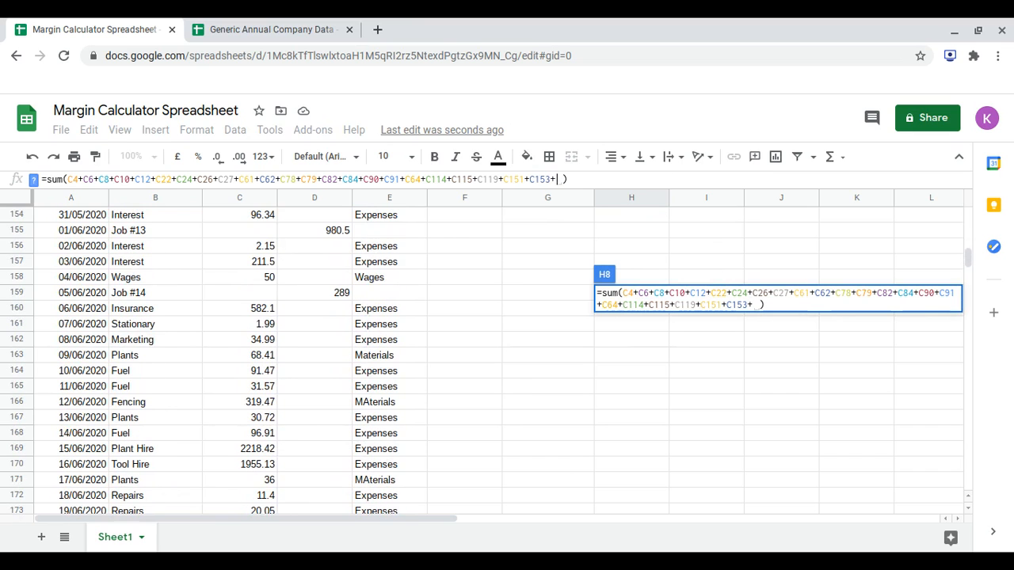
pyautogui.scroll(1, 378, 335)
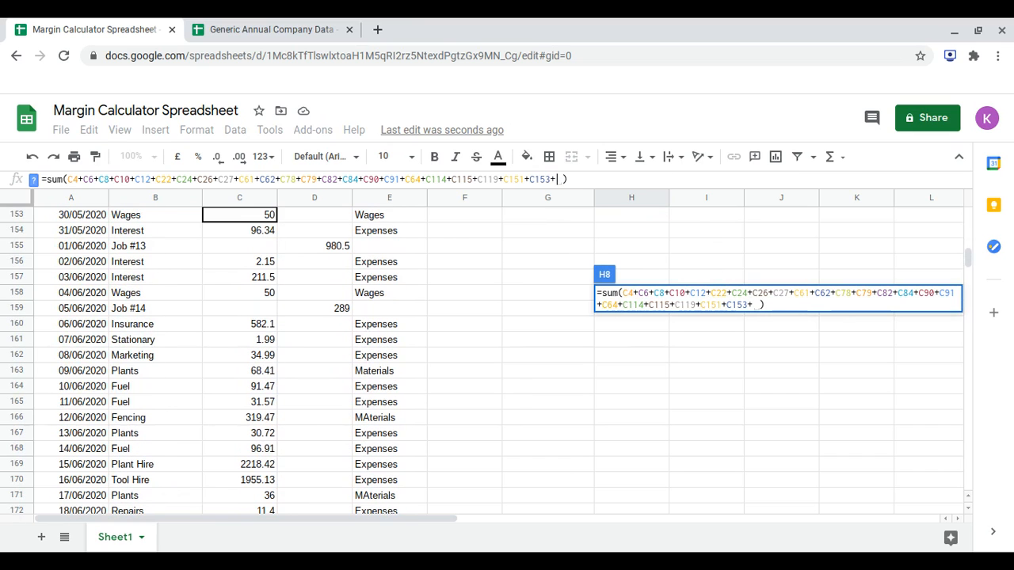
pyautogui.click(265, 293)
pyautogui.write('+')
# Add the 09/07/2020 and 10/07/2020 Wages amounts, C193 and C194, to the Wages sum formula.
pyautogui.scroll(-4, 266, 297)
pyautogui.scroll(-7, 299, 344)
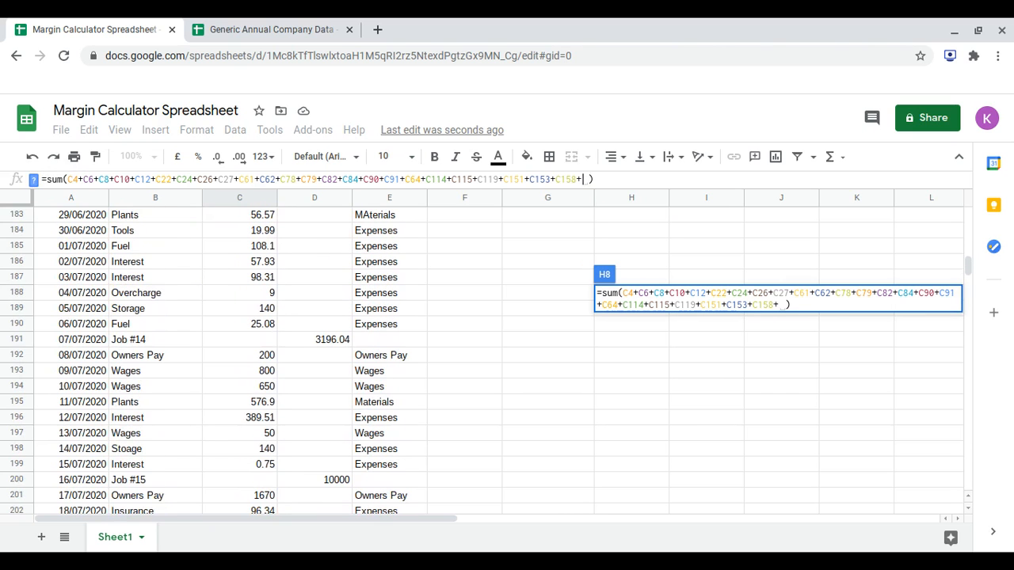
pyautogui.click(268, 371)
pyautogui.write('+')
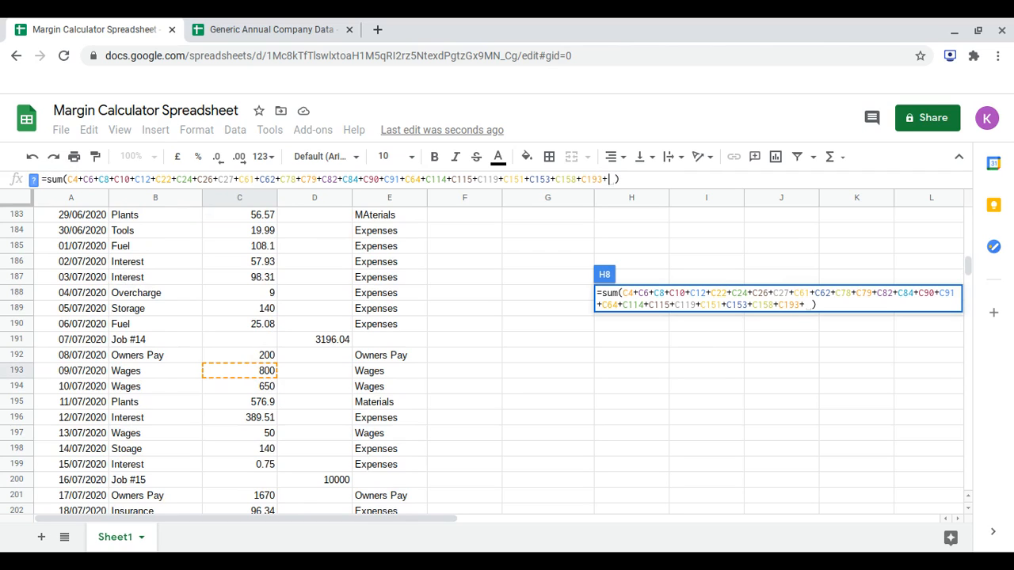
pyautogui.click(265, 387)
pyautogui.write('+')
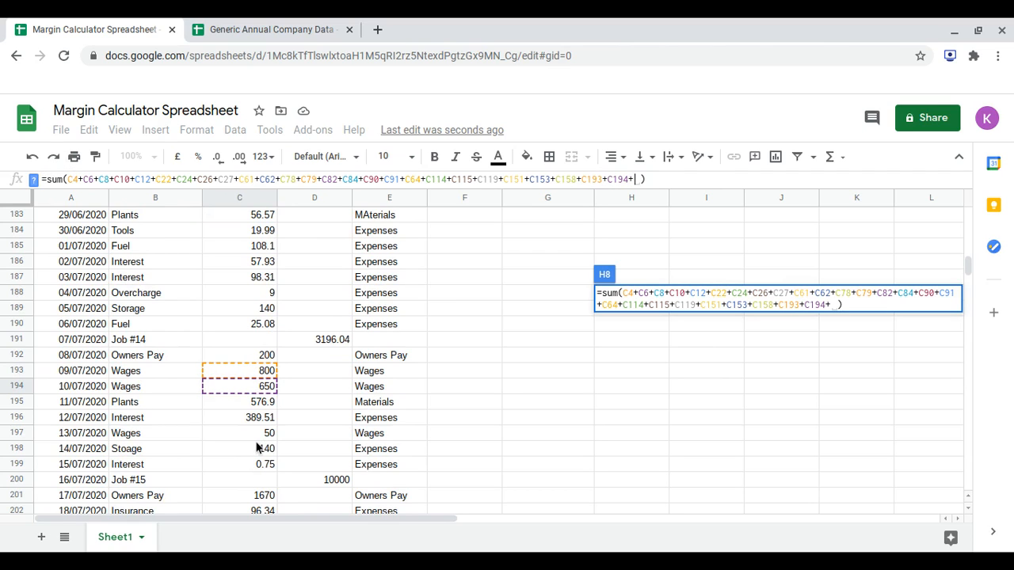
# Add the 13/07/2020 and 19/07/2020 Wages amounts, C197 and C203, to the Wages sum formula.
pyautogui.click(257, 438)
pyautogui.scroll(-3, 257, 443)
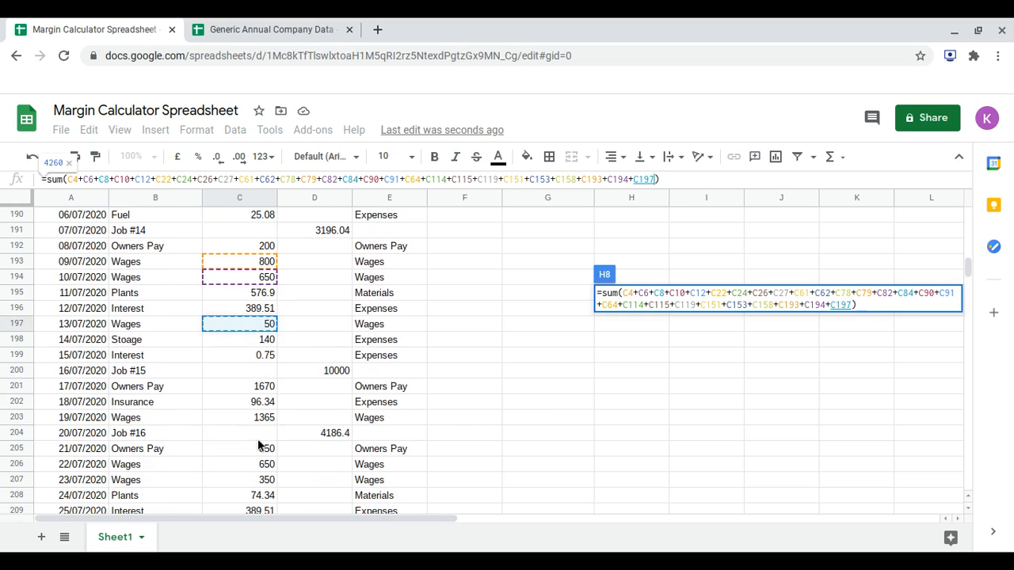
pyautogui.write('+')
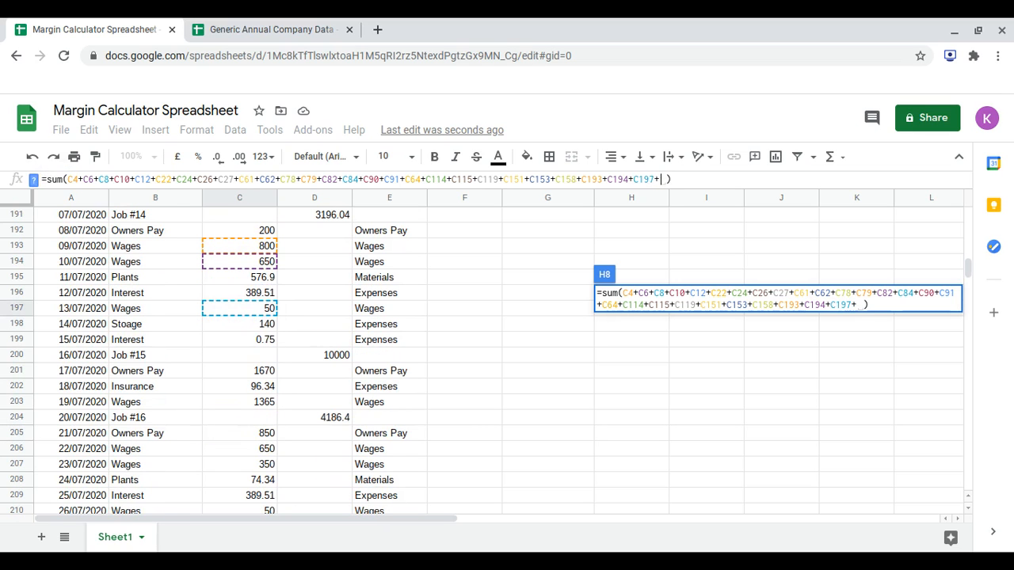
pyautogui.click(251, 404)
pyautogui.write('+')
pyautogui.scroll(-2, 251, 410)
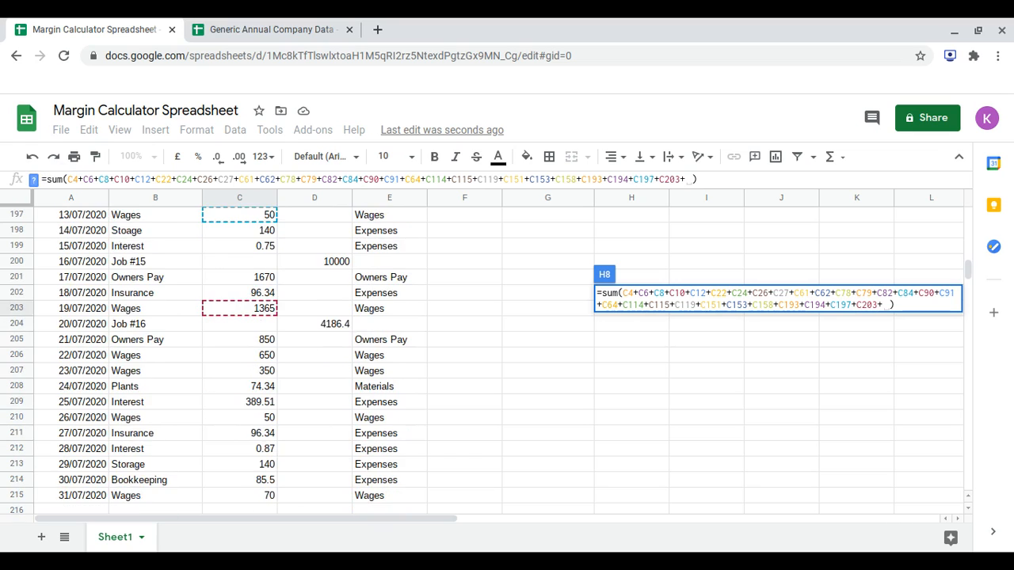
# Add the 22/07/2020 and 23/07/2020 Wages amounts, C206 and C207, to the Wages sum formula.
pyautogui.scroll(-1, 251, 410)
pyautogui.click(252, 324)
pyautogui.write('+')
pyautogui.click(253, 342)
pyautogui.write('+')
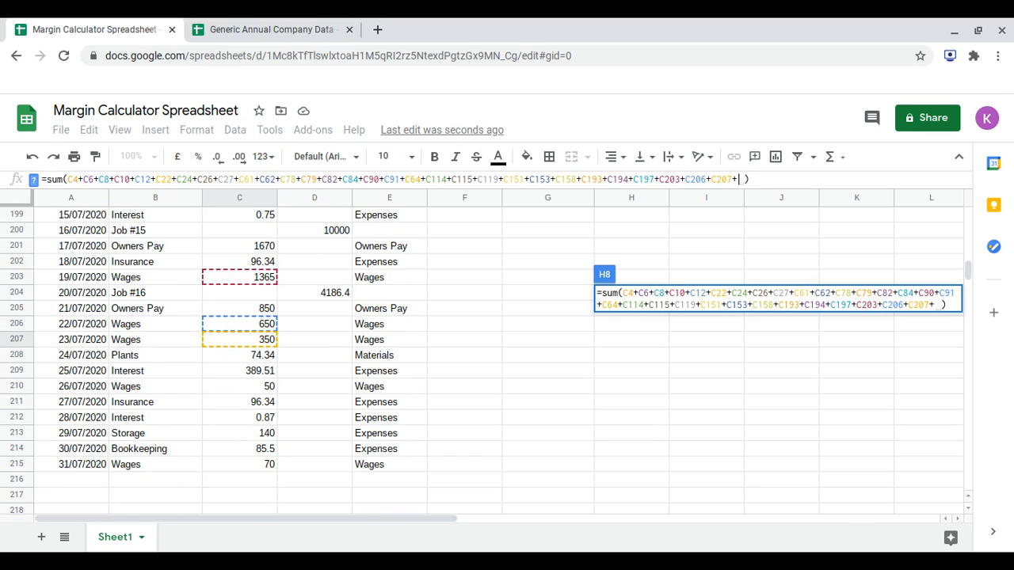
# Add the 26/07/2020 and 31/07/2020 Wages amounts, C210 and C215, to the Wages sum formula and commit it.
pyautogui.click(250, 388)
pyautogui.write('+')
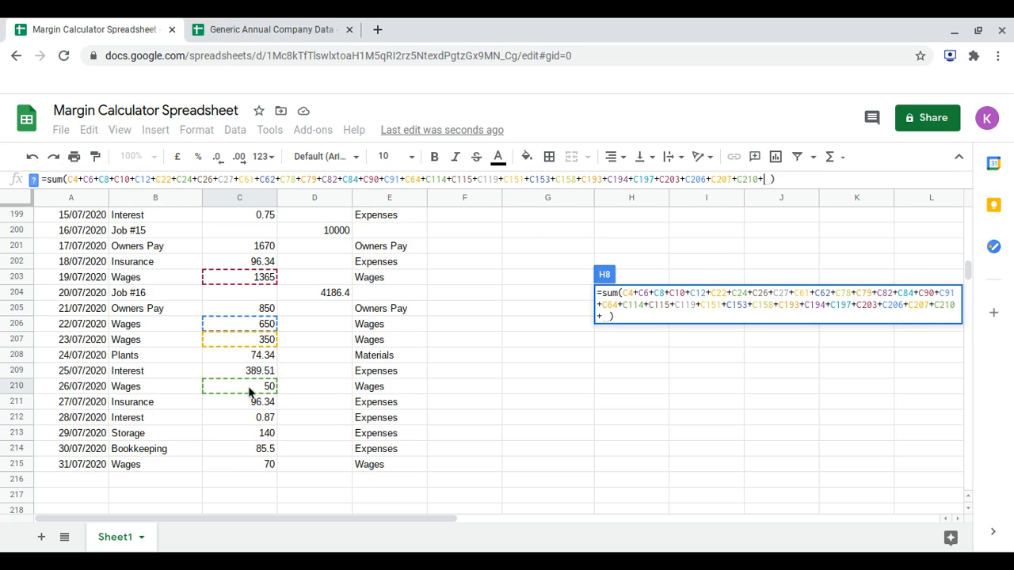
pyautogui.click(258, 468)
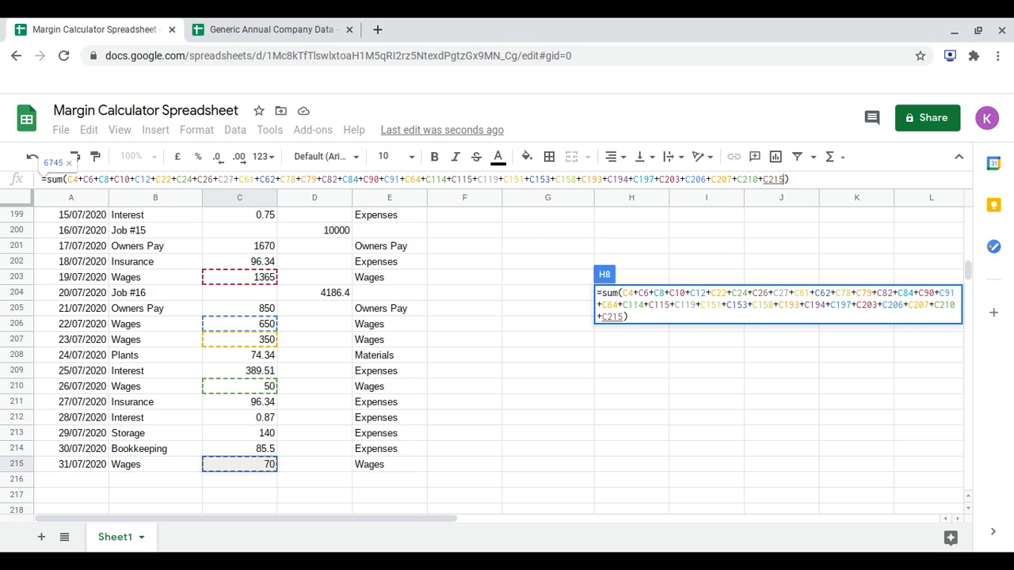
pyautogui.press('Return')
# Add the 02/06/2020 and 03/06/2020 Interest amounts, C156 and C157, to the Expenses sum formula in H9.
pyautogui.scroll(2, 560, 330)
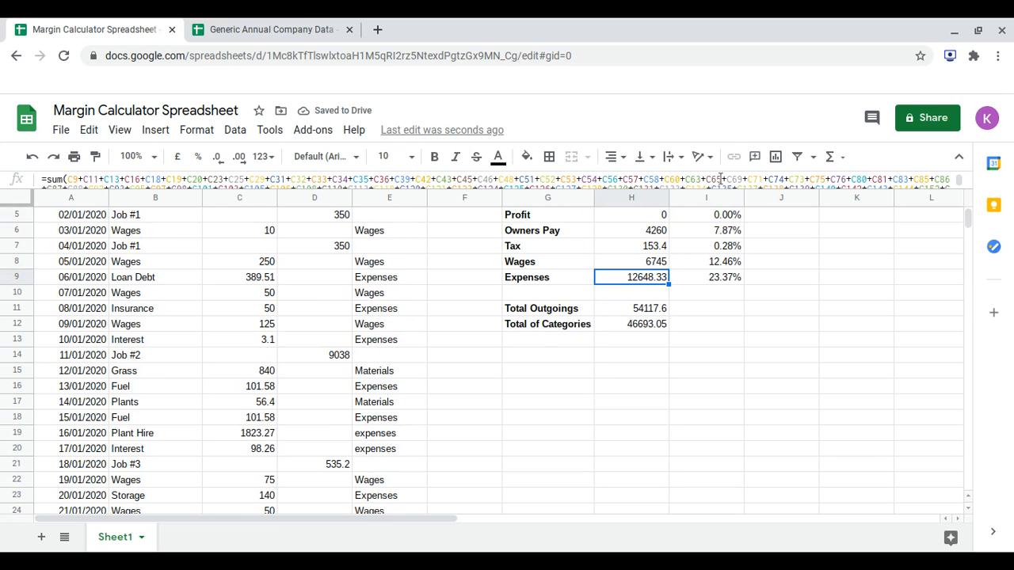
pyautogui.scroll(-2, 719, 180)
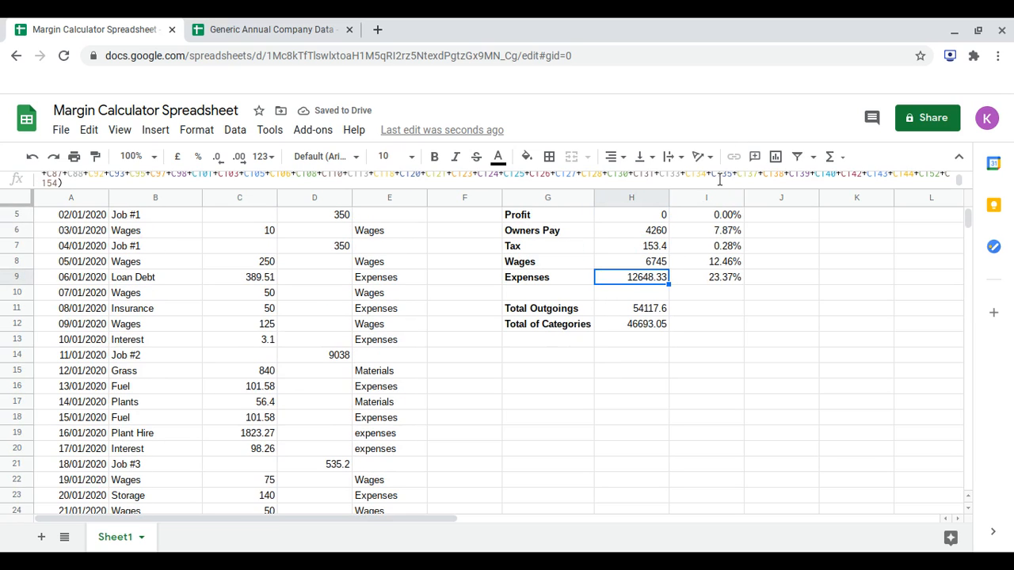
pyautogui.click(58, 184)
pyautogui.write('+')
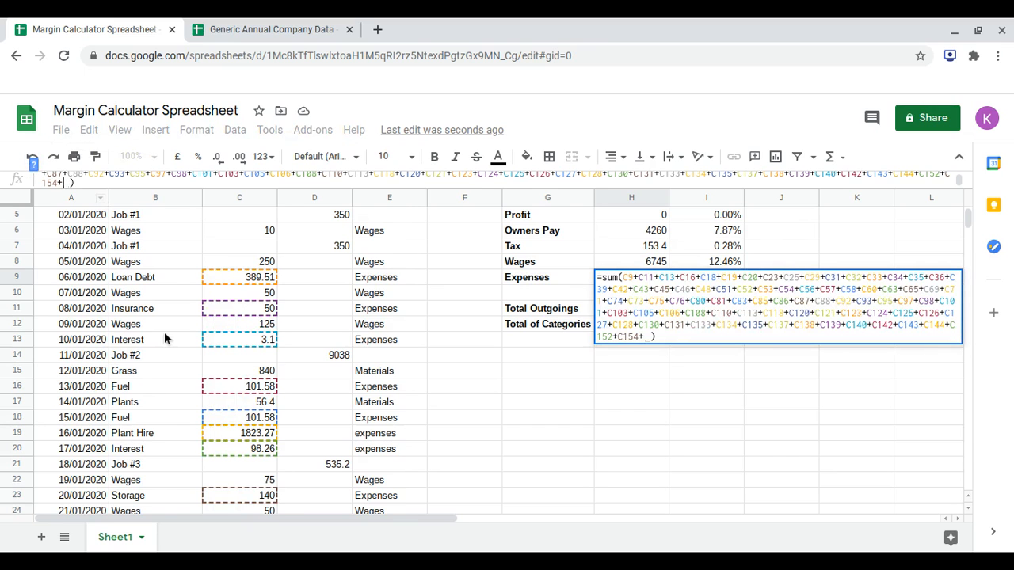
pyautogui.scroll(-7, 164, 332)
pyautogui.scroll(-8, 164, 332)
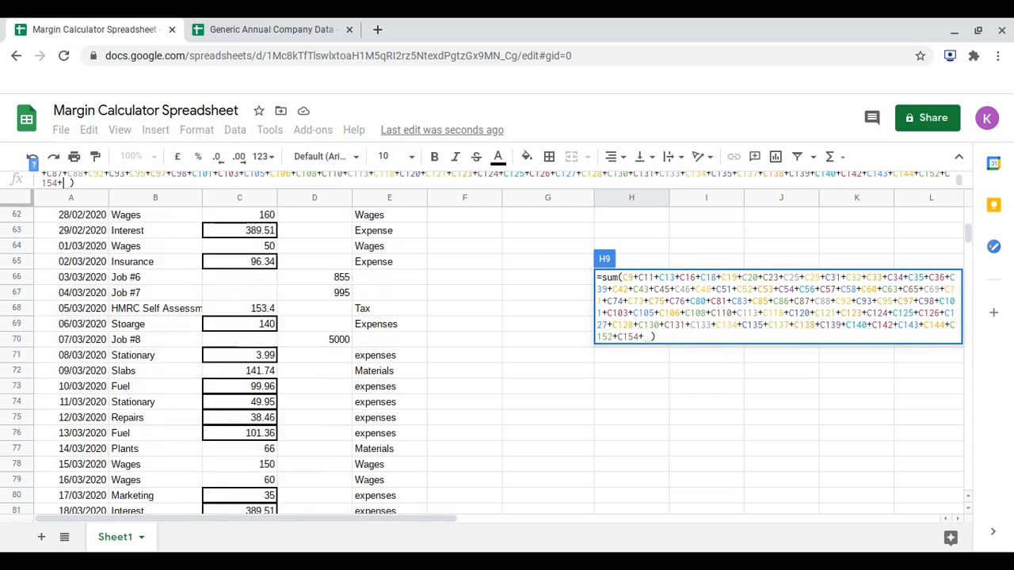
pyautogui.scroll(-1, 164, 332)
pyautogui.scroll(3, 164, 332)
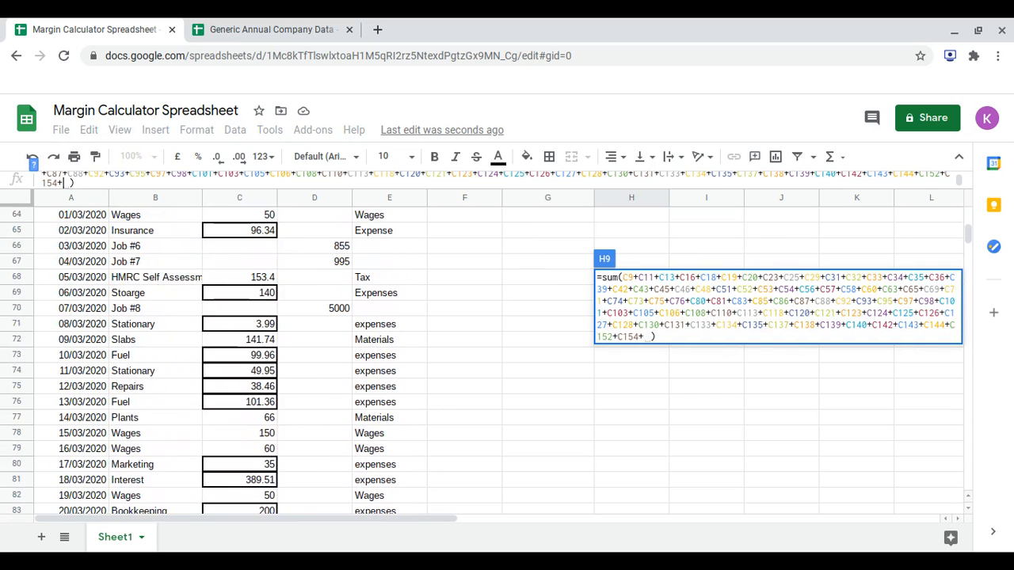
pyautogui.scroll(-5, 164, 332)
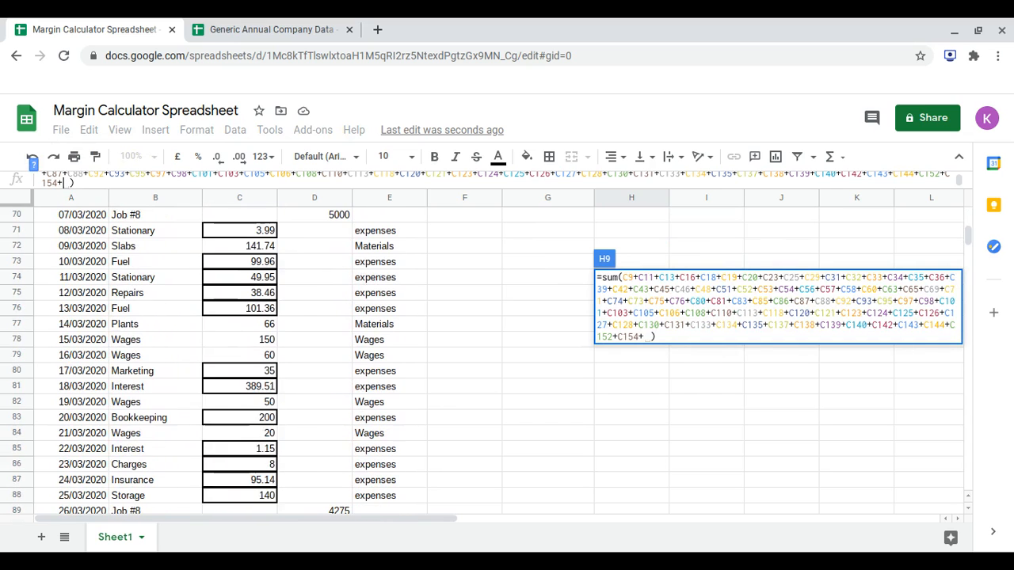
pyautogui.scroll(-8, 211, 346)
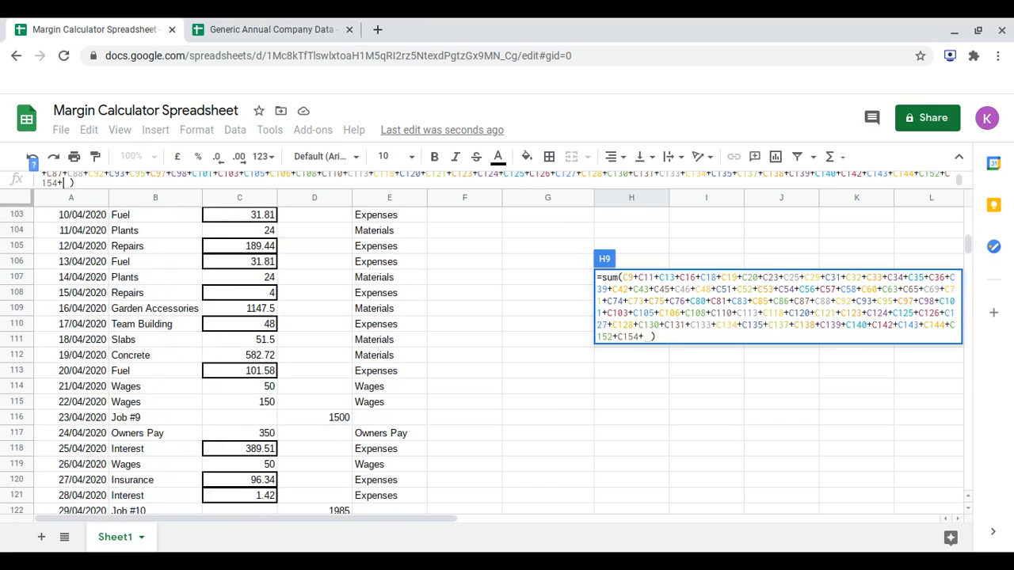
pyautogui.scroll(-2, 211, 346)
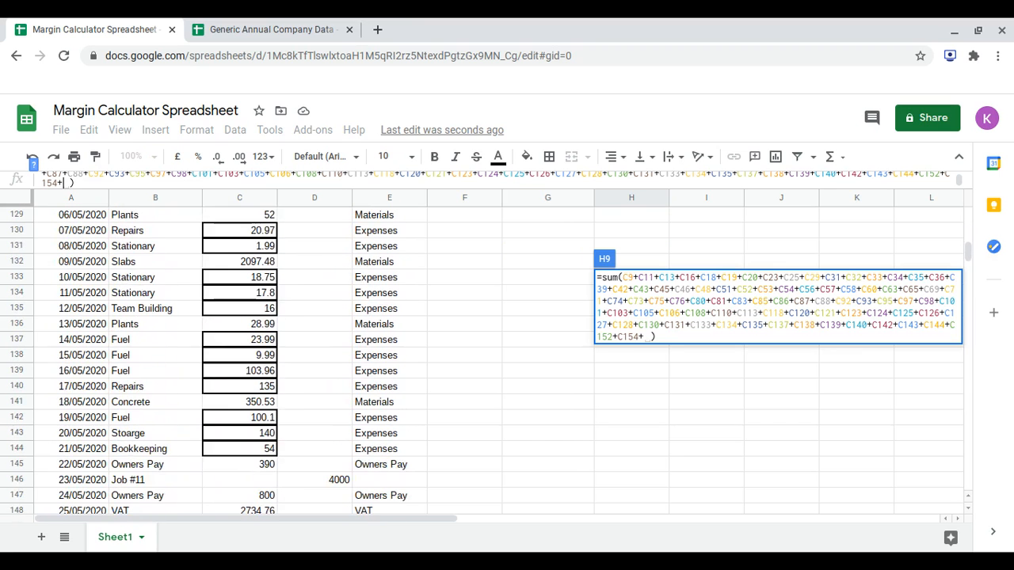
pyautogui.scroll(-2, 212, 346)
pyautogui.scroll(-1, 212, 346)
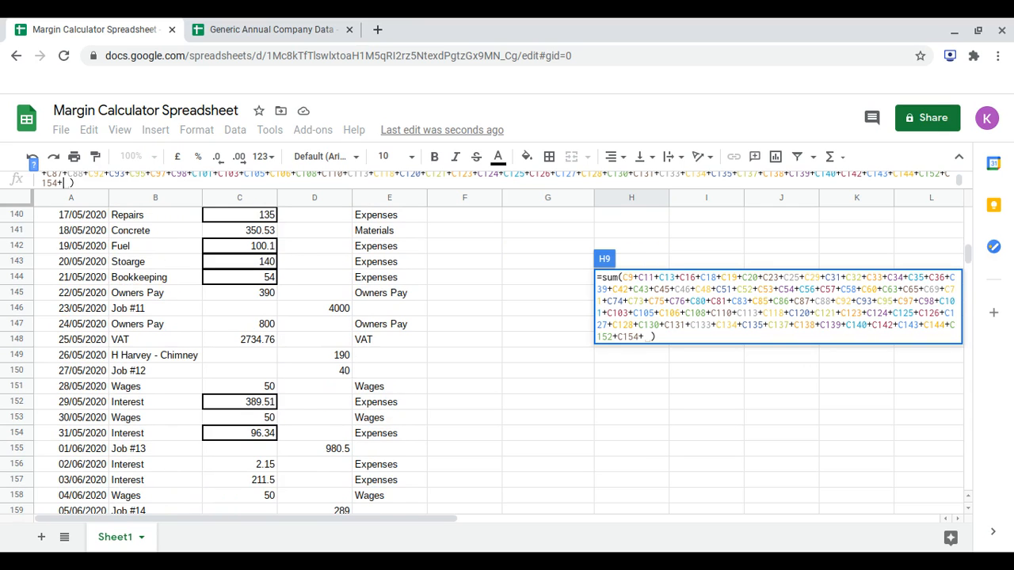
pyautogui.scroll(-1, 212, 346)
pyautogui.scroll(-1, 212, 346)
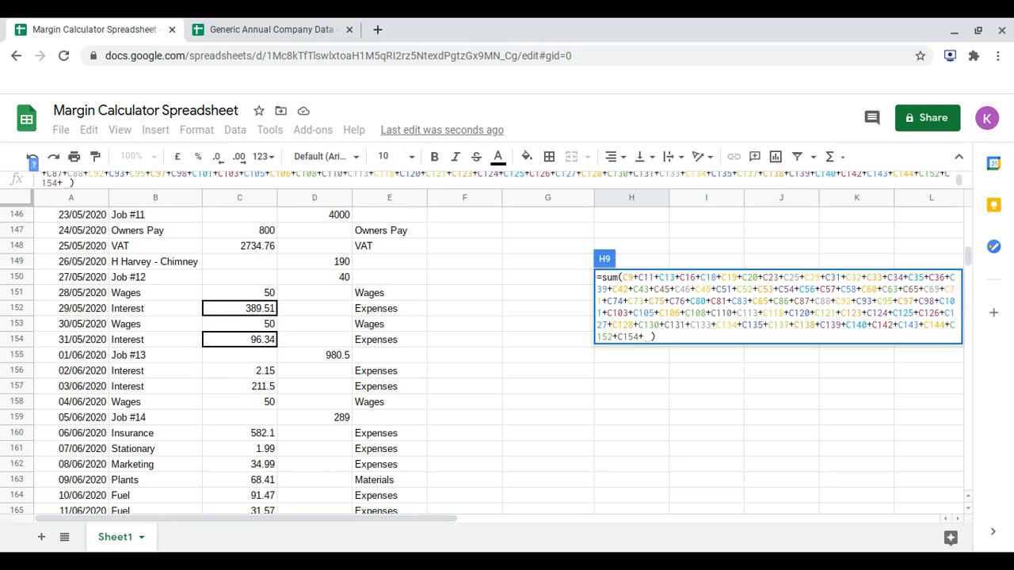
pyautogui.click(256, 372)
pyautogui.write('+')
pyautogui.click(256, 393)
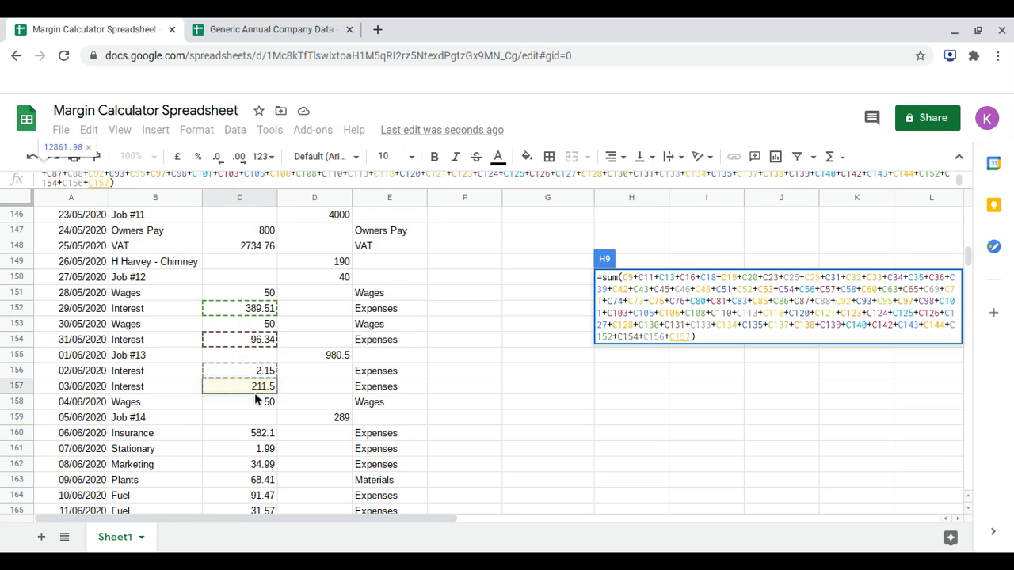
pyautogui.write('+')
# Add the 06/06/2020 to 08/06/2020 Insurance, Stationary and Marketing amounts, C160, C161 and C162, to the Expenses sum formula.
pyautogui.scroll(-2, 255, 388)
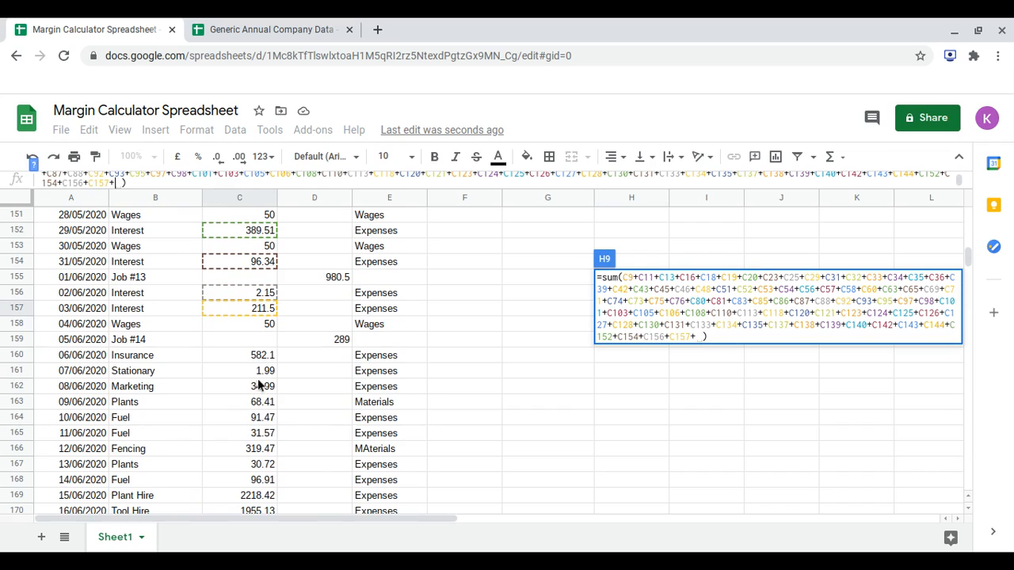
pyautogui.click(261, 358)
pyautogui.write('+')
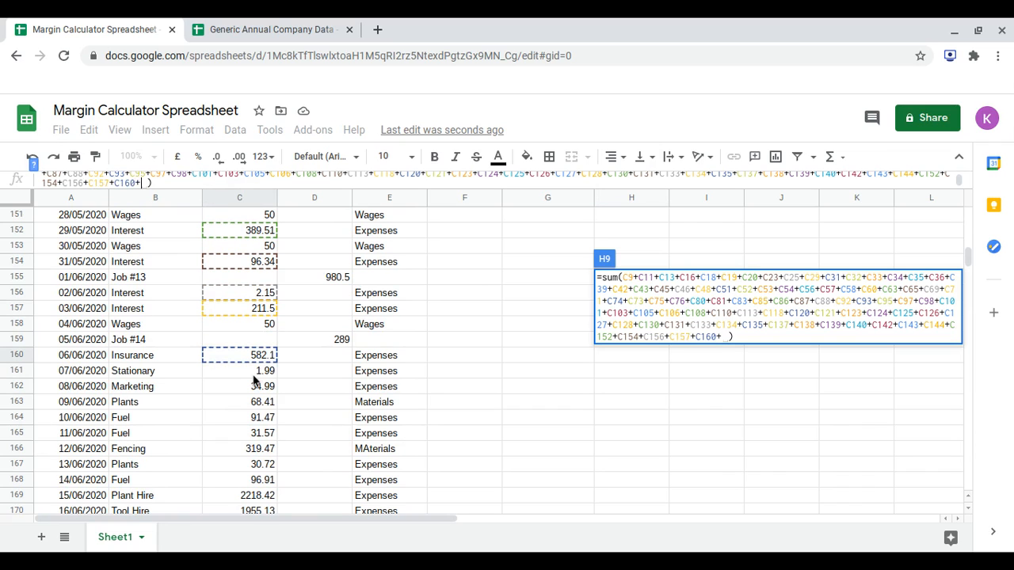
pyautogui.click(255, 370)
pyautogui.write('+')
pyautogui.click(256, 386)
pyautogui.write('+C162+')
# Add the 10/06/2020 and 11/06/2020 Fuel amounts, C164 and C165, to the Expenses sum formula.
pyautogui.scroll(-2, 255, 387)
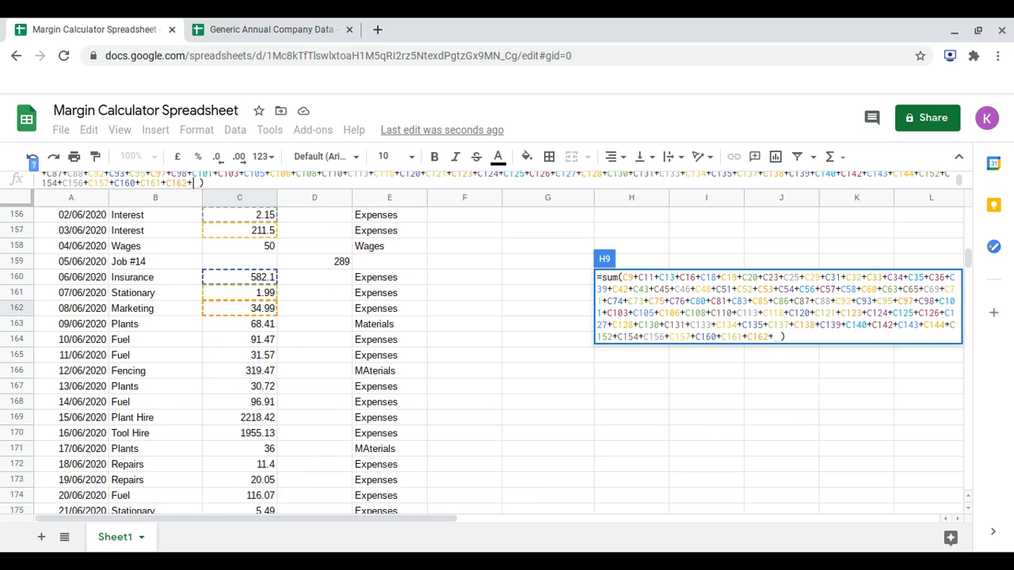
pyautogui.click(266, 345)
pyautogui.write('+')
pyautogui.click(255, 357)
pyautogui.write('+C165+')
# Add the 14/06/2020 to 16/06/2020 Fuel, Plant Hire and Tool Hire amounts, C168, C169 and C170, to the Expenses sum formula.
pyautogui.scroll(-2, 255, 356)
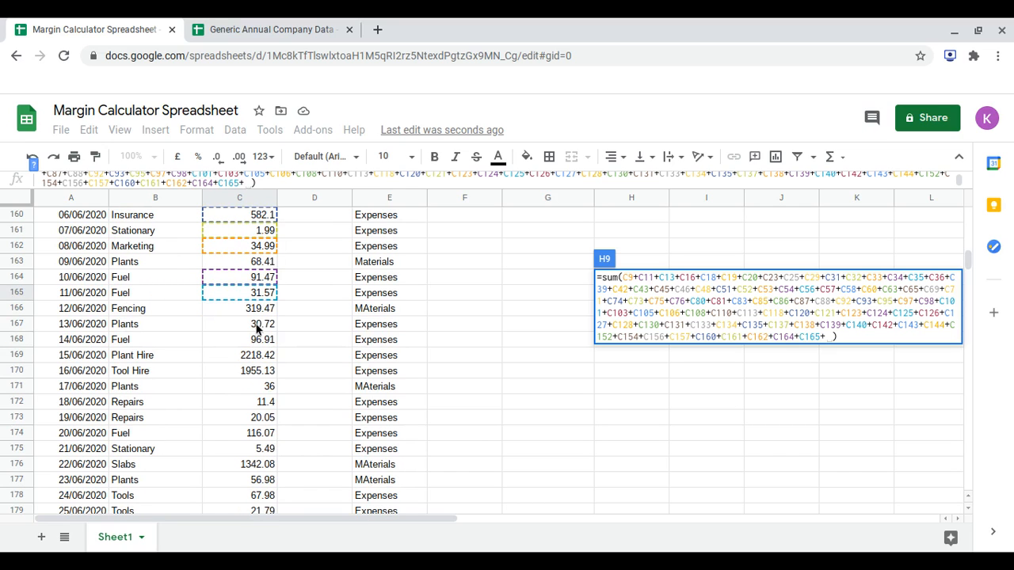
pyautogui.click(263, 344)
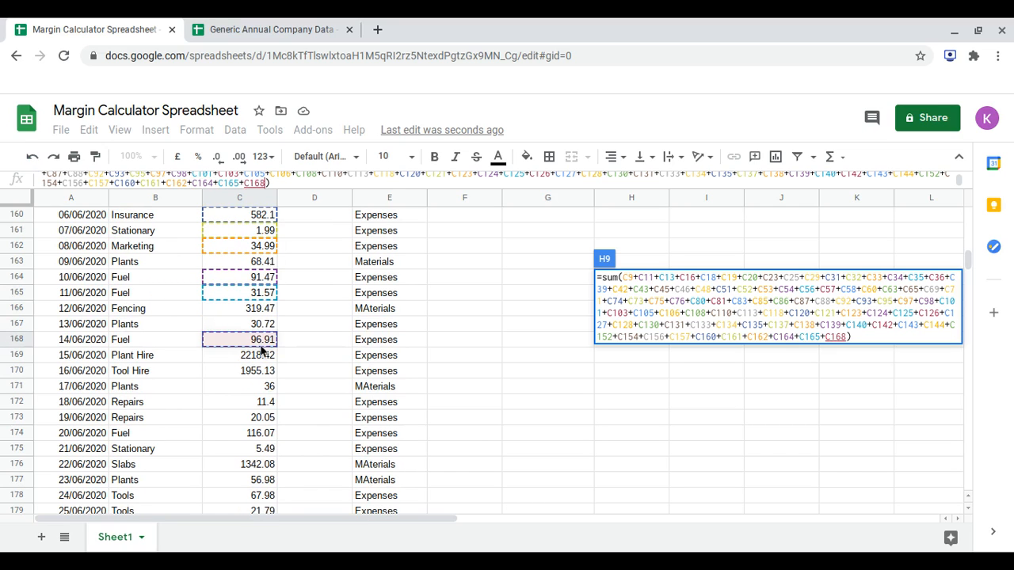
pyautogui.write('+')
pyautogui.click(258, 362)
pyautogui.write('+C169+')
pyautogui.click(254, 371)
pyautogui.write('+C169+C170+')
# Add the 18/06/2020 to 21/06/2020 Repairs, Fuel and Stationary amounts, C172, C173, C174 and C175, to the Expenses sum formula.
pyautogui.scroll(-1, 199, 346)
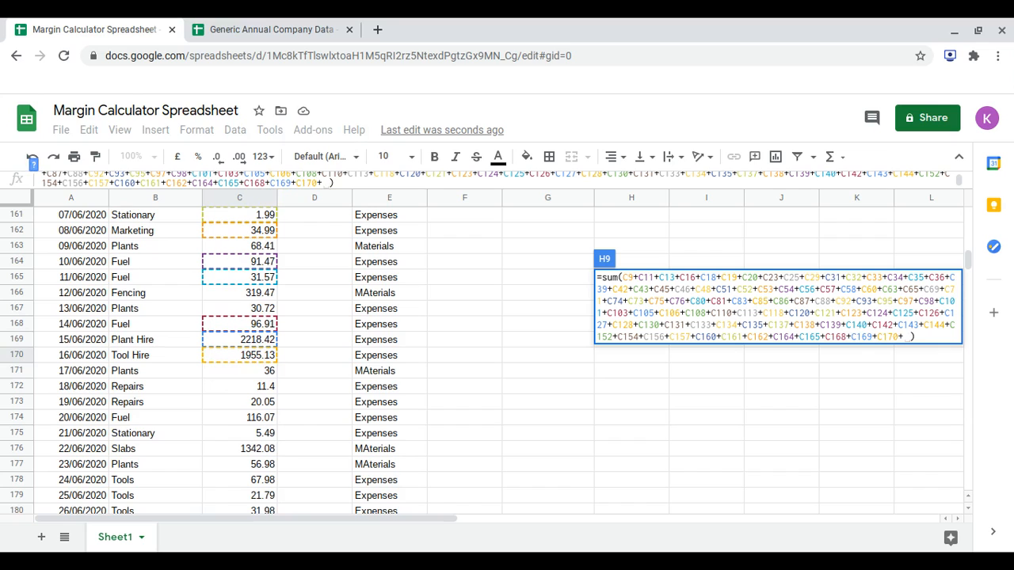
pyautogui.click(253, 386)
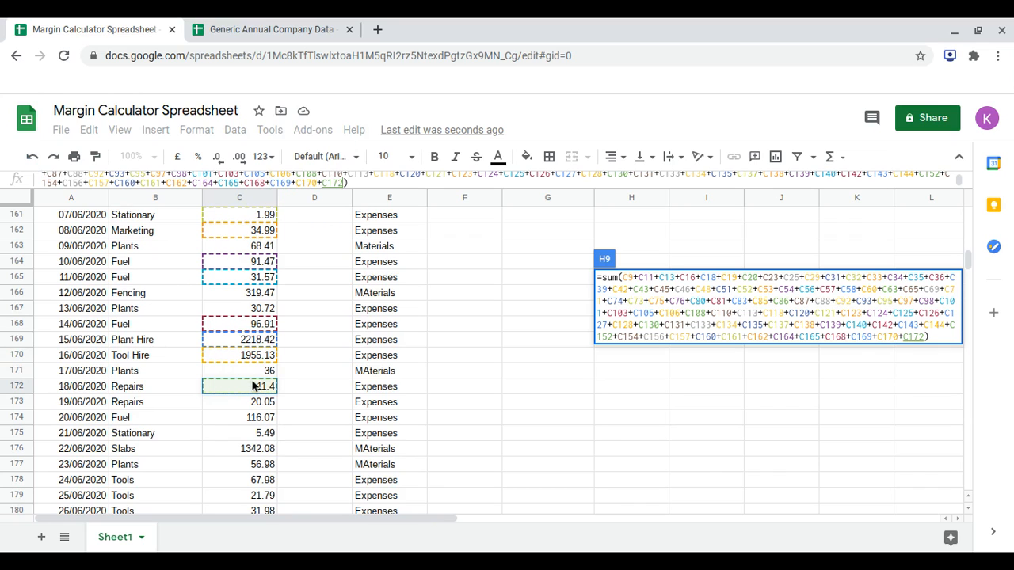
pyautogui.write('+')
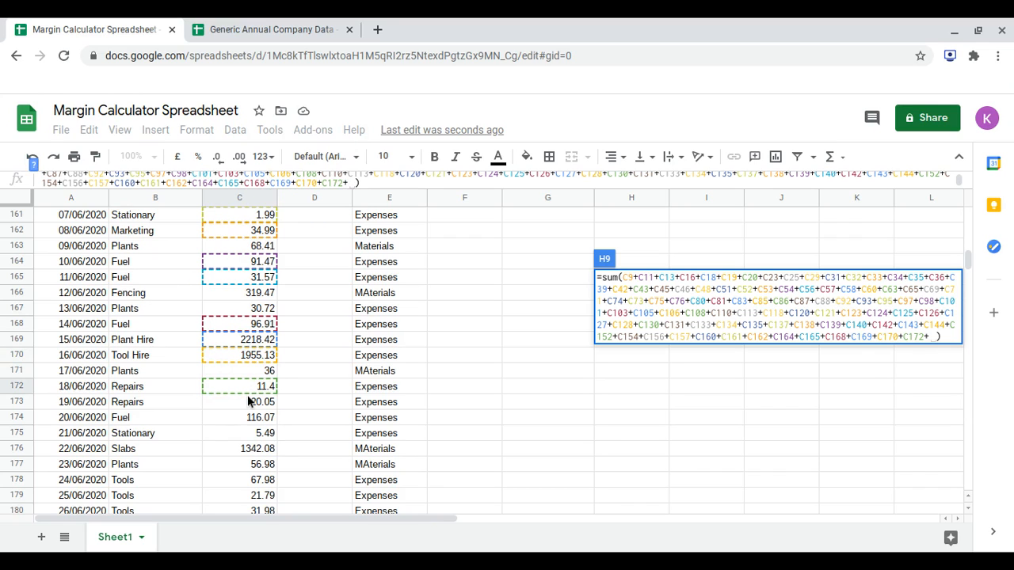
pyautogui.click(248, 402)
pyautogui.write('+')
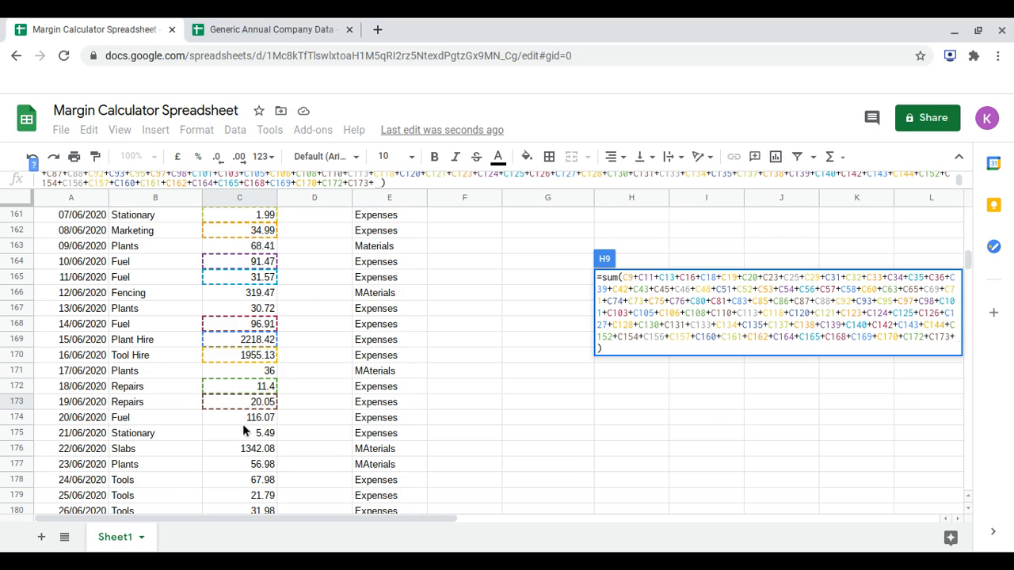
pyautogui.click(243, 422)
pyautogui.write('+')
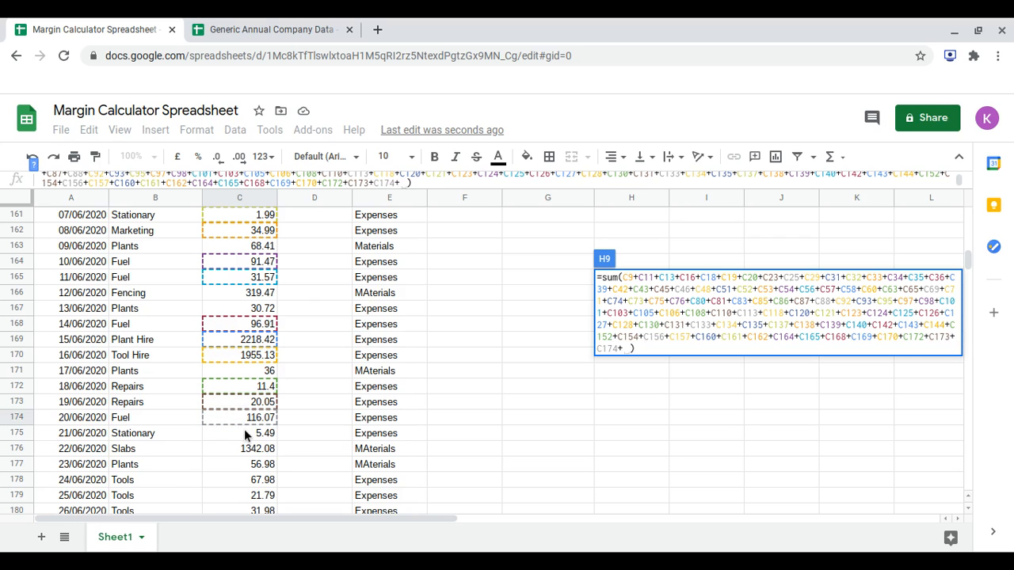
pyautogui.click(244, 432)
pyautogui.write('+')
# Add the 24/06/2020 to 27/06/2020 Tools and Fuel amounts, C178, C179, C180 and C181, to the Expenses sum formula.
pyautogui.scroll(-2, 244, 429)
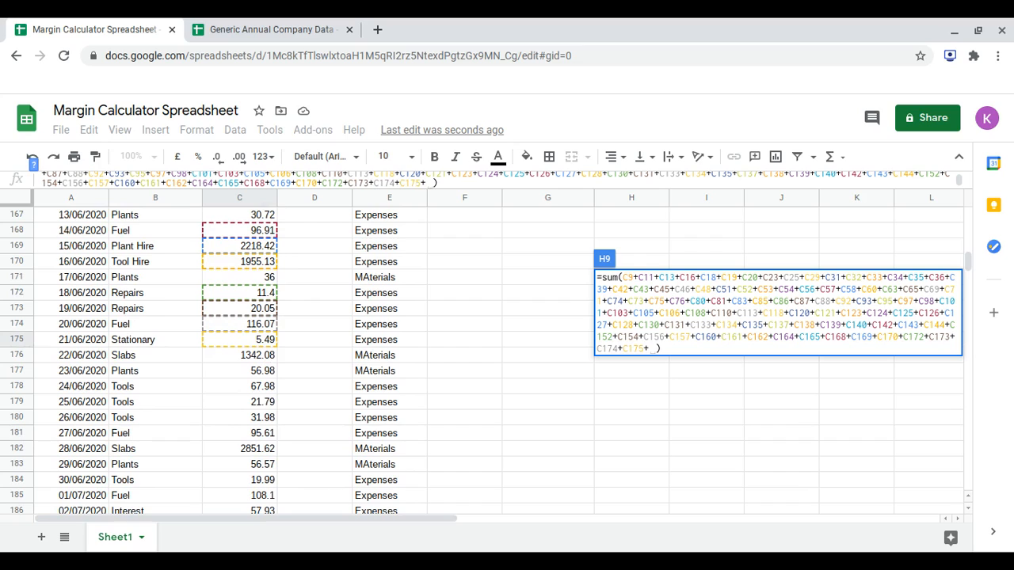
pyautogui.click(267, 388)
pyautogui.write('+')
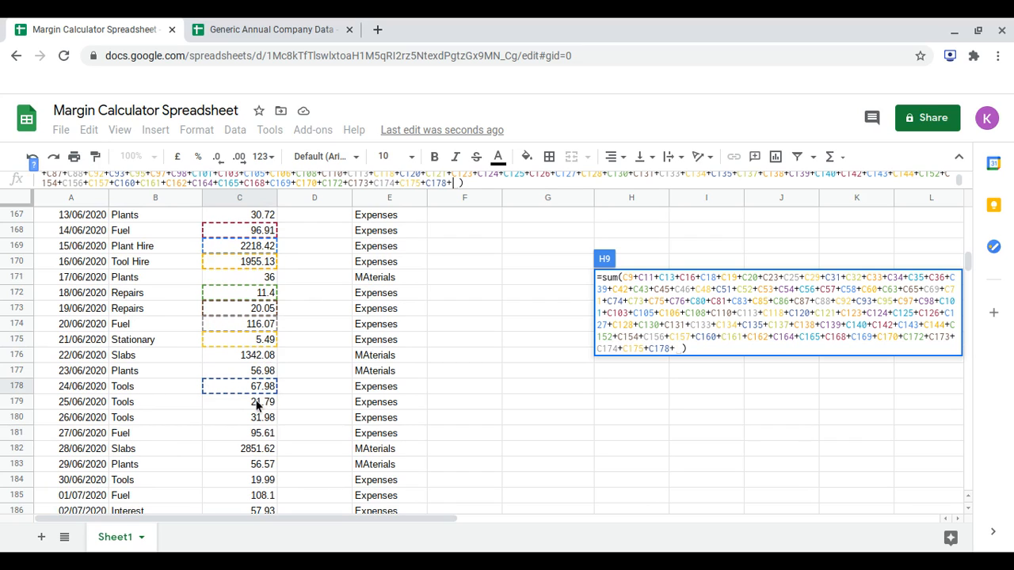
pyautogui.click(256, 404)
pyautogui.write('+')
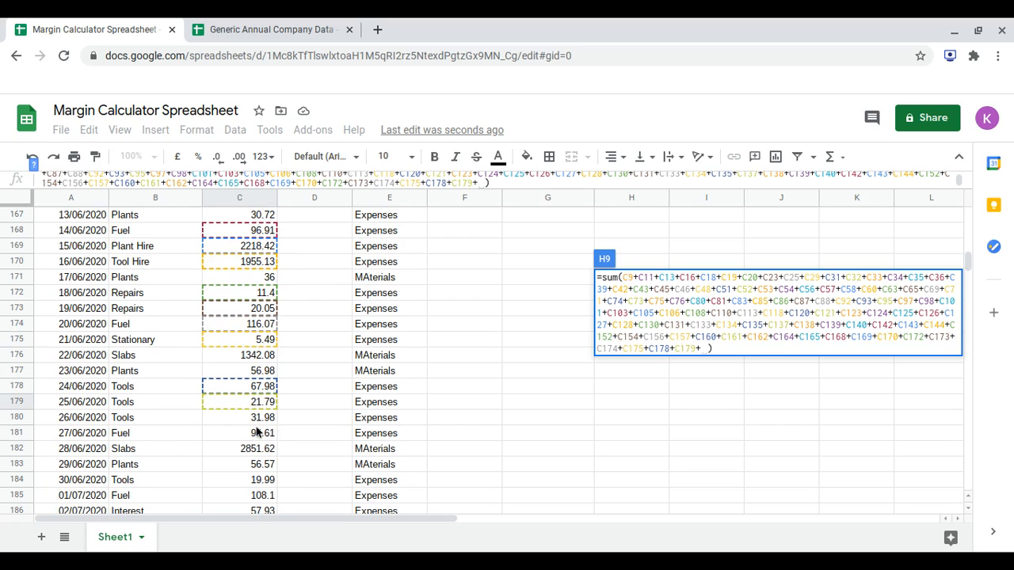
pyautogui.click(253, 418)
pyautogui.write('+')
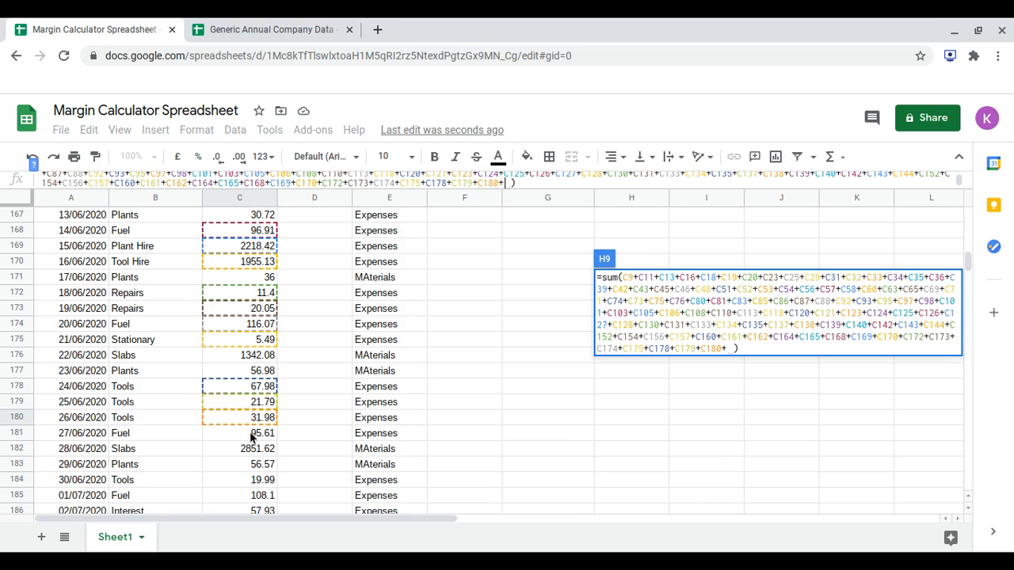
pyautogui.click(250, 436)
pyautogui.scroll(-3, 250, 436)
pyautogui.write('+')
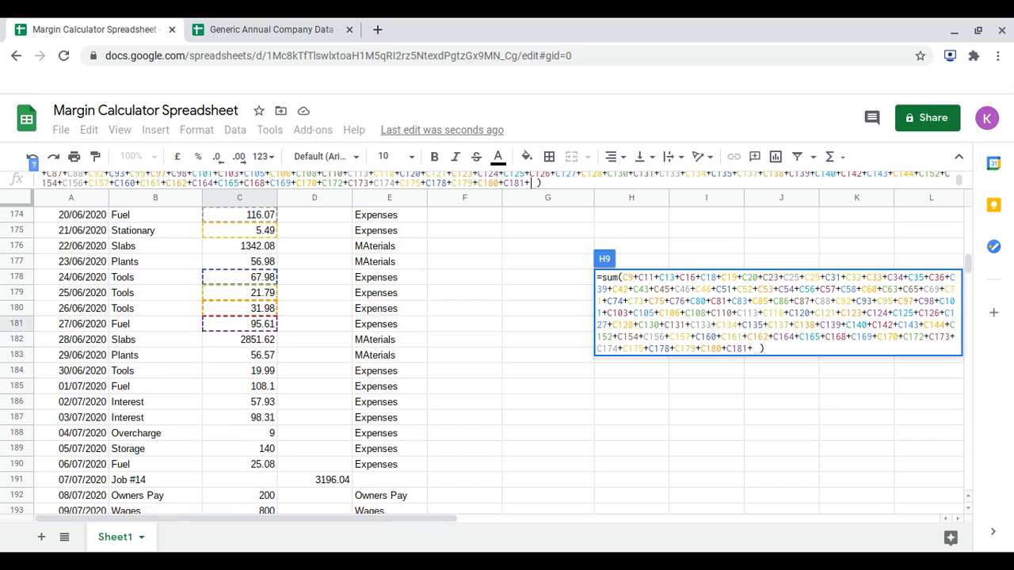
# Add the 30/06/2020 to 03/07/2020 Tools, Fuel and Interest amounts, C184, C185, C186 and C187, to the Expenses sum formula.
pyautogui.click(254, 374)
pyautogui.write('+')
pyautogui.click(246, 387)
pyautogui.write('+C185+')
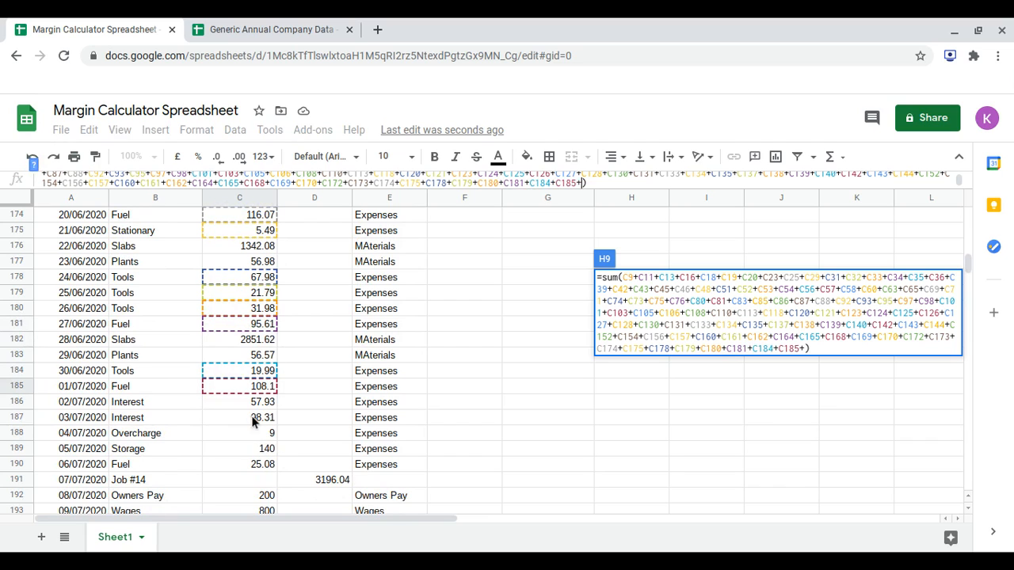
pyautogui.click(259, 405)
pyautogui.write('+')
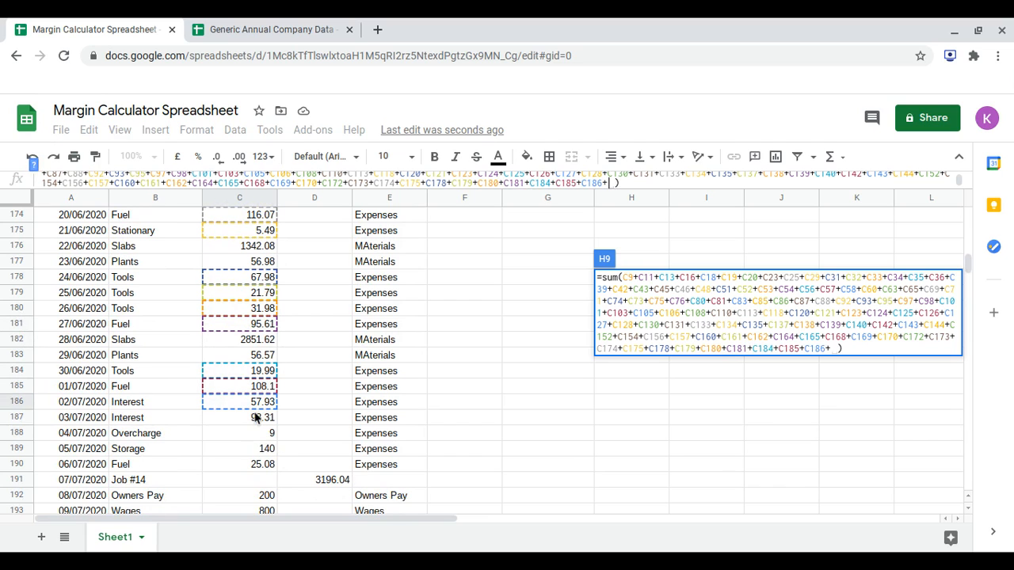
pyautogui.click(252, 413)
pyautogui.write('+')
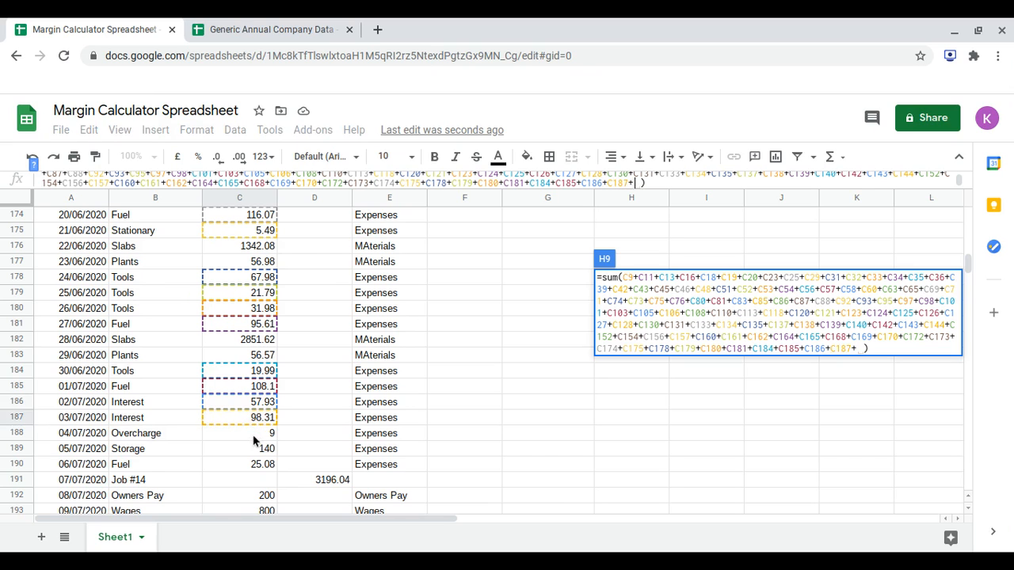
# Add the 04/07/2020 to 06/07/2020 Overcharge, Storage and Fuel amounts, C188, C189 and C190, to the Expenses sum formula.
pyautogui.click(256, 438)
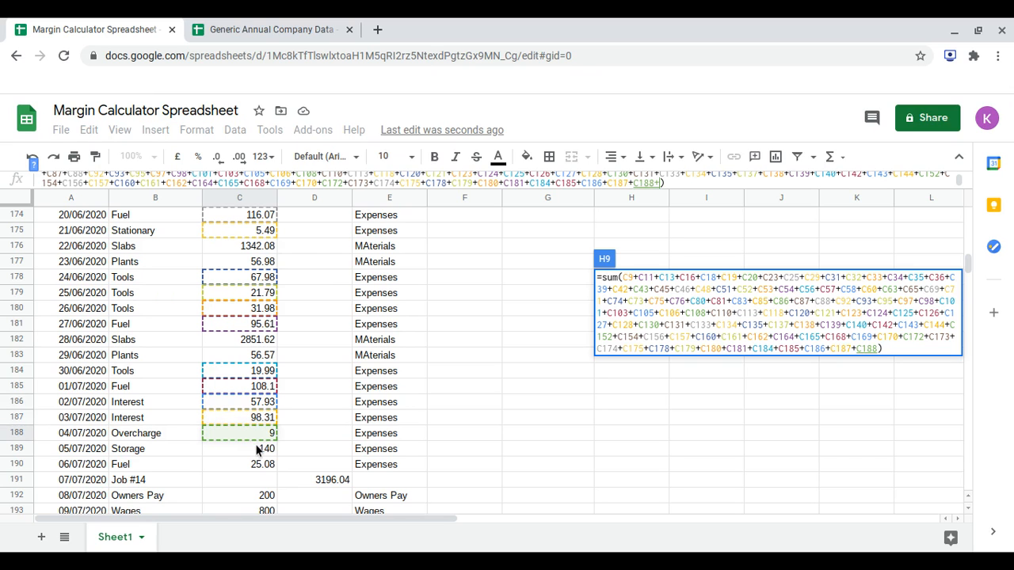
pyautogui.write('+')
pyautogui.click(256, 448)
pyautogui.scroll(-4, 256, 448)
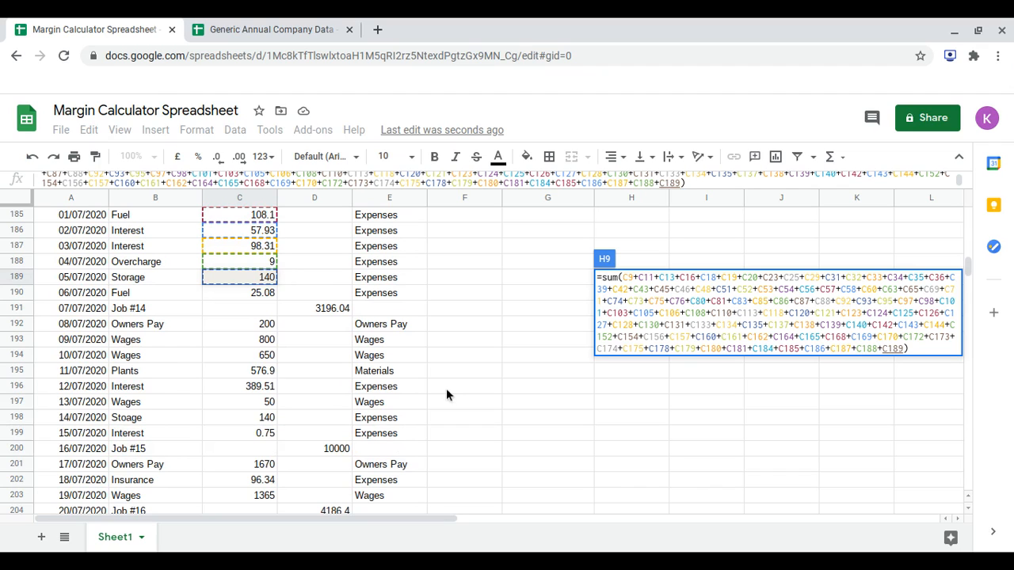
pyautogui.write('+')
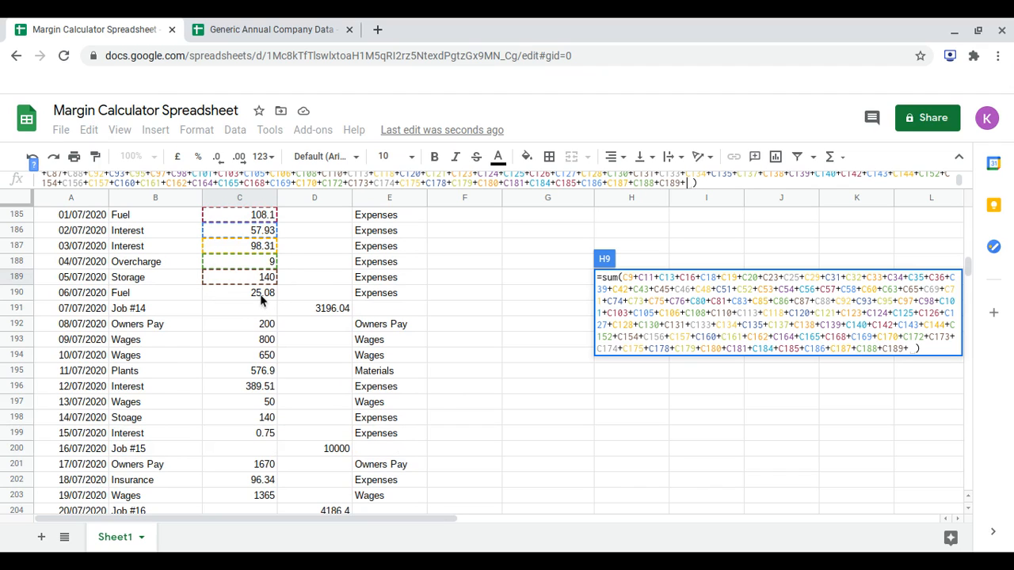
pyautogui.click(260, 294)
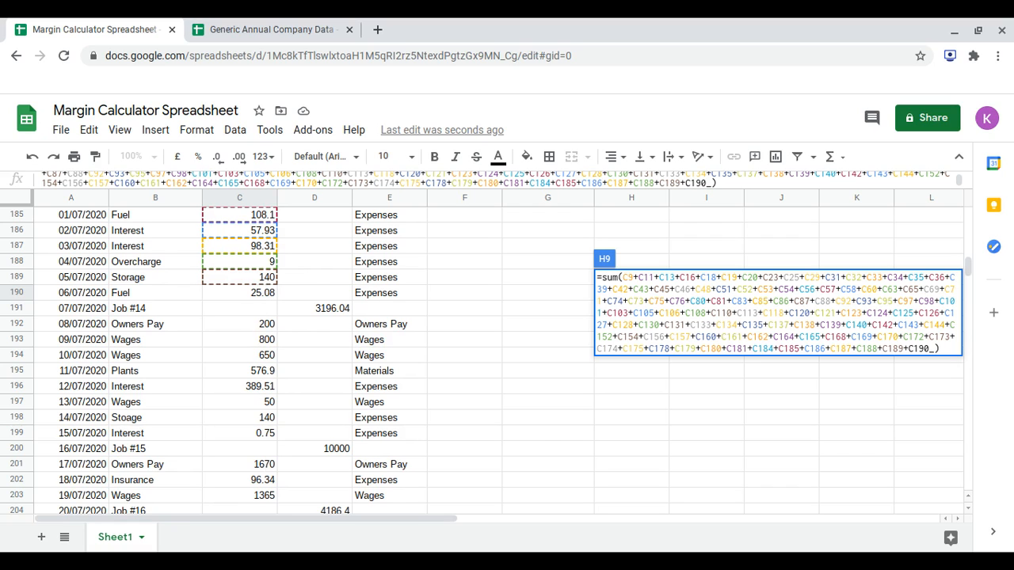
pyautogui.click(254, 387)
pyautogui.write('+')
pyautogui.click(267, 420)
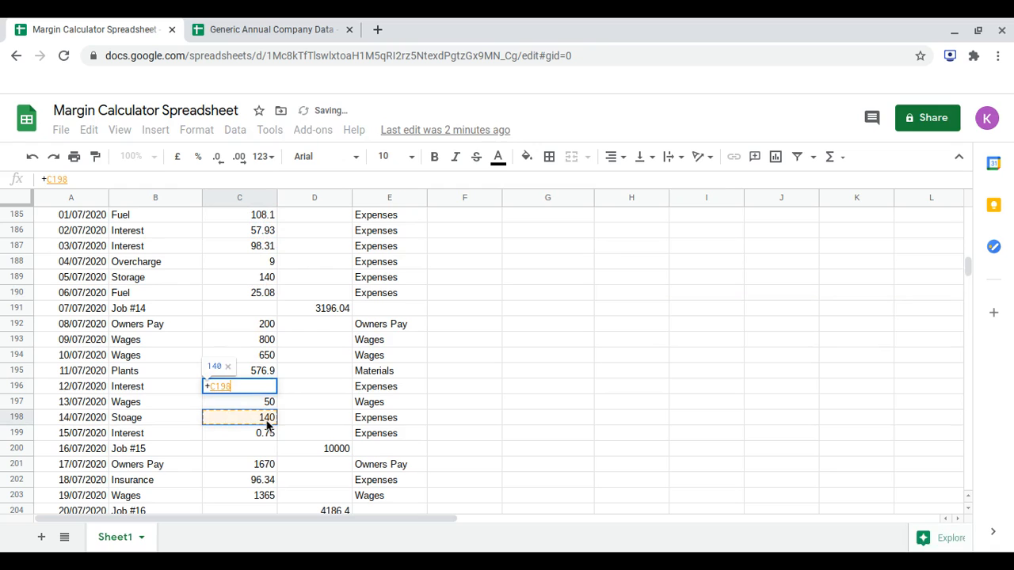
pyautogui.press('Return')
pyautogui.hotkey('ctrl', 'z')
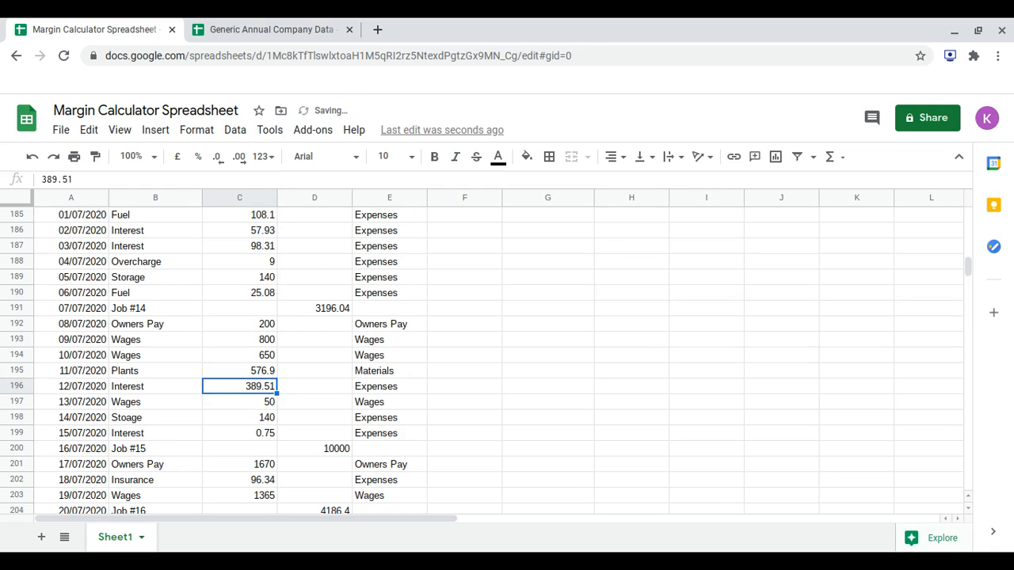
# Undo the last Expenses formula change and add the 02/06/2020 and 03/06/2020 Interest amounts, C156 and C157, to the sum.
pyautogui.hotkey('ctrl', 'z')
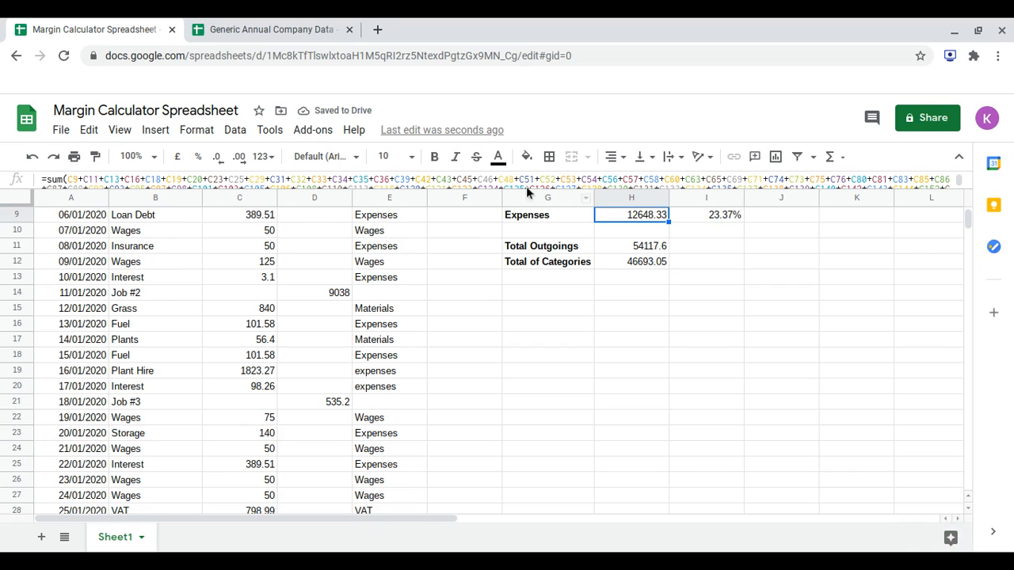
pyautogui.scroll(-2, 529, 183)
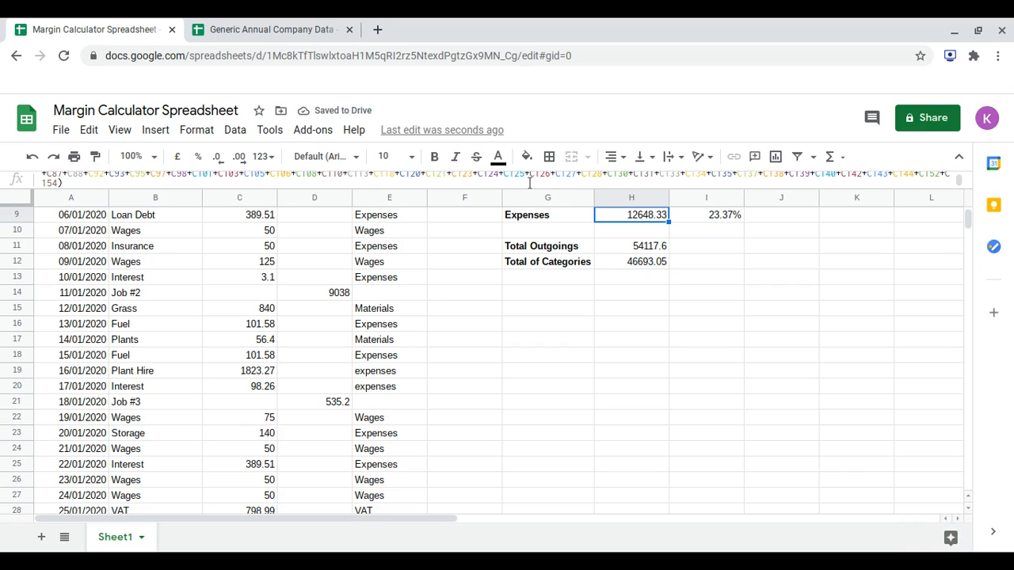
pyautogui.click(59, 183)
pyautogui.write('+')
pyautogui.scroll(-2, 245, 356)
pyautogui.scroll(-9, 245, 356)
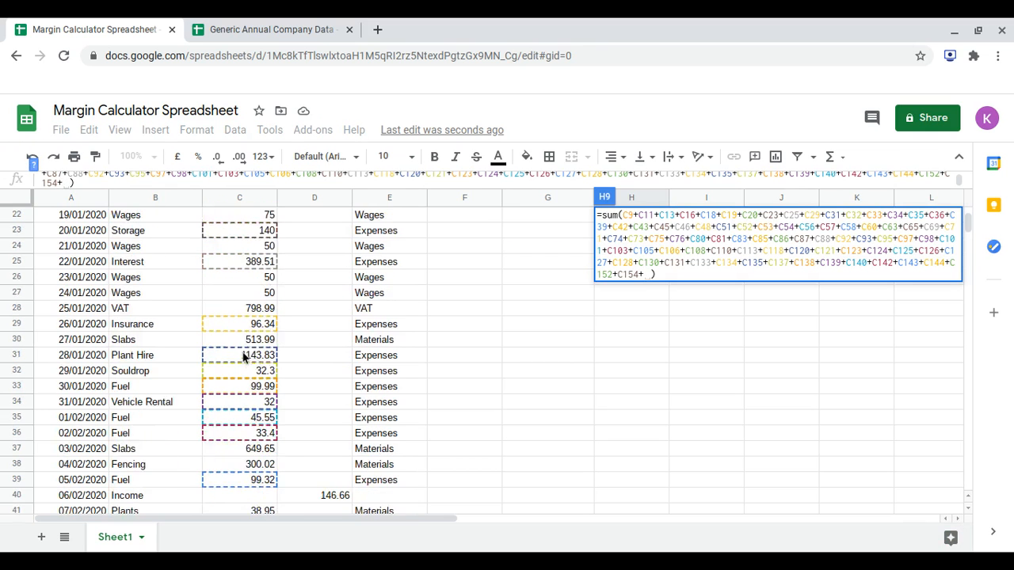
pyautogui.scroll(-20, 245, 356)
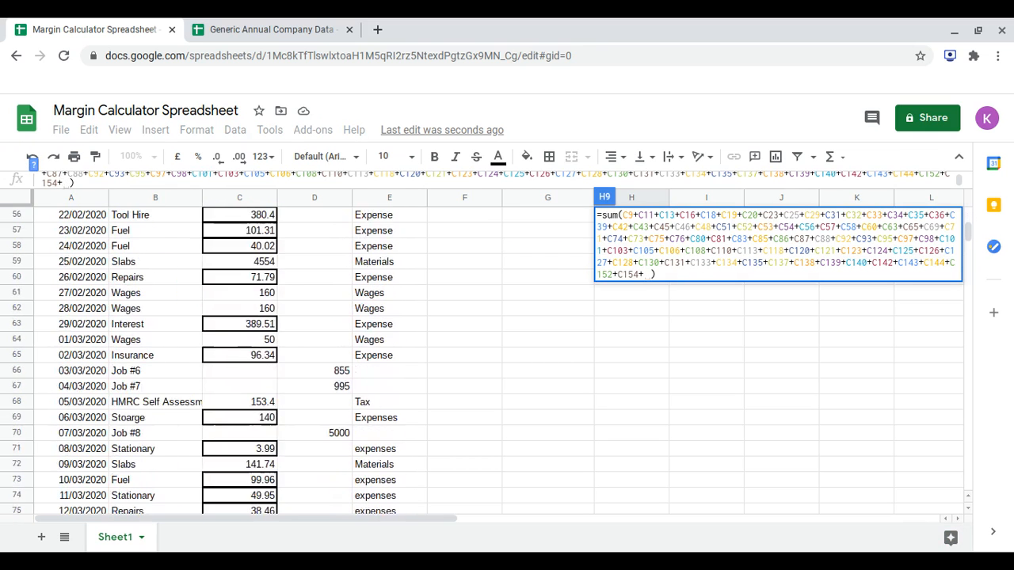
pyautogui.scroll(-18, 245, 355)
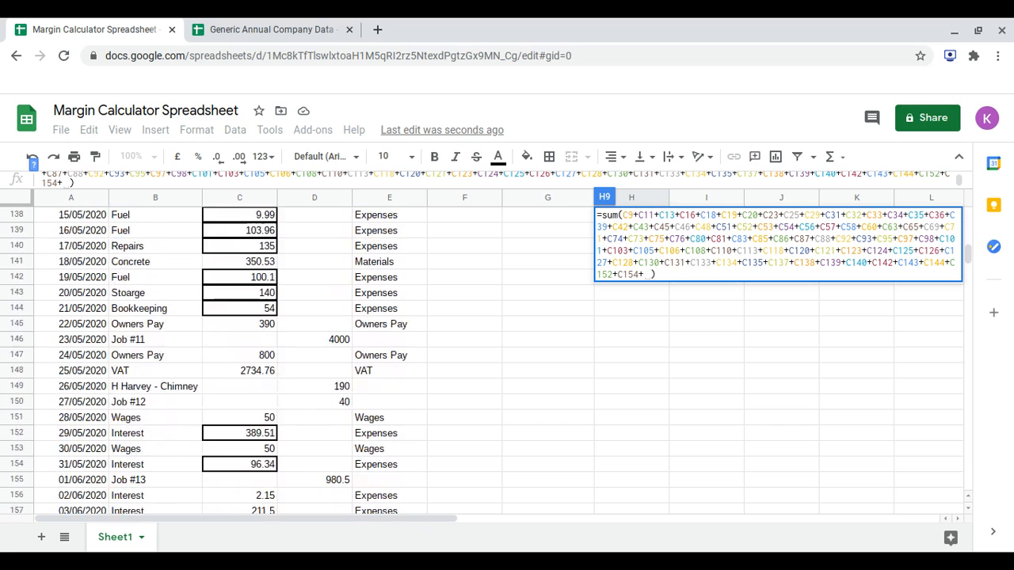
pyautogui.scroll(5, 263, 254)
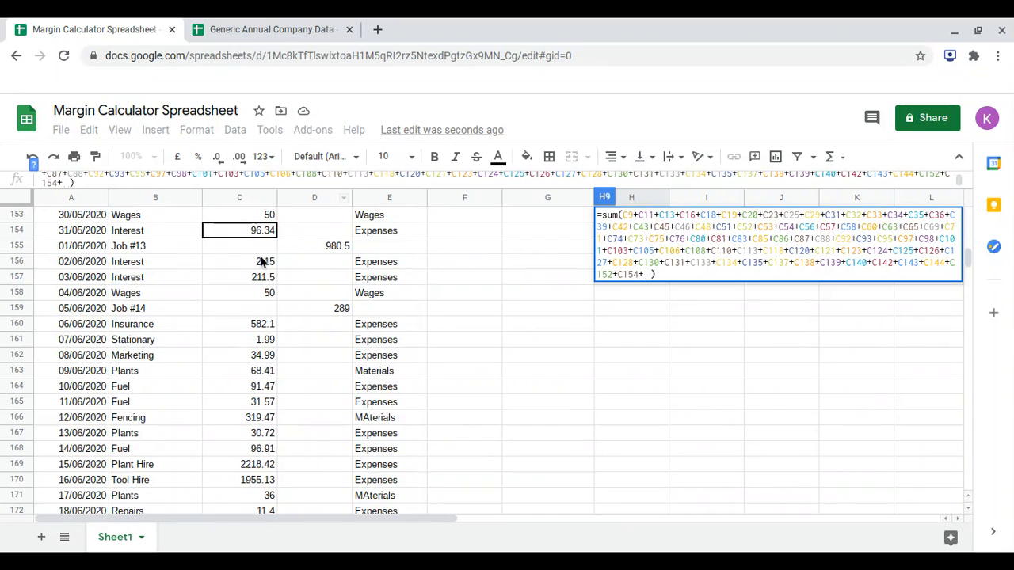
pyautogui.click(263, 261)
pyautogui.write('+')
pyautogui.click(251, 280)
pyautogui.write('+')
# Add the 06/06/2020 to 08/06/2020 Insurance, Stationary and Marketing amounts, C160, C161 and C162, to the Expenses sum formula.
pyautogui.click(253, 325)
pyautogui.write('+C157+C160+')
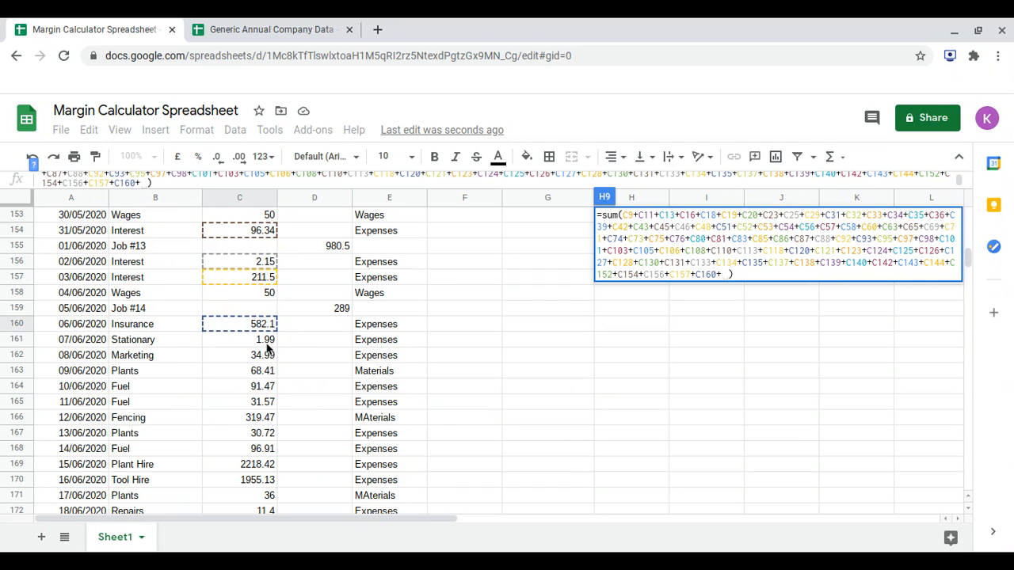
pyautogui.click(266, 341)
pyautogui.write('+')
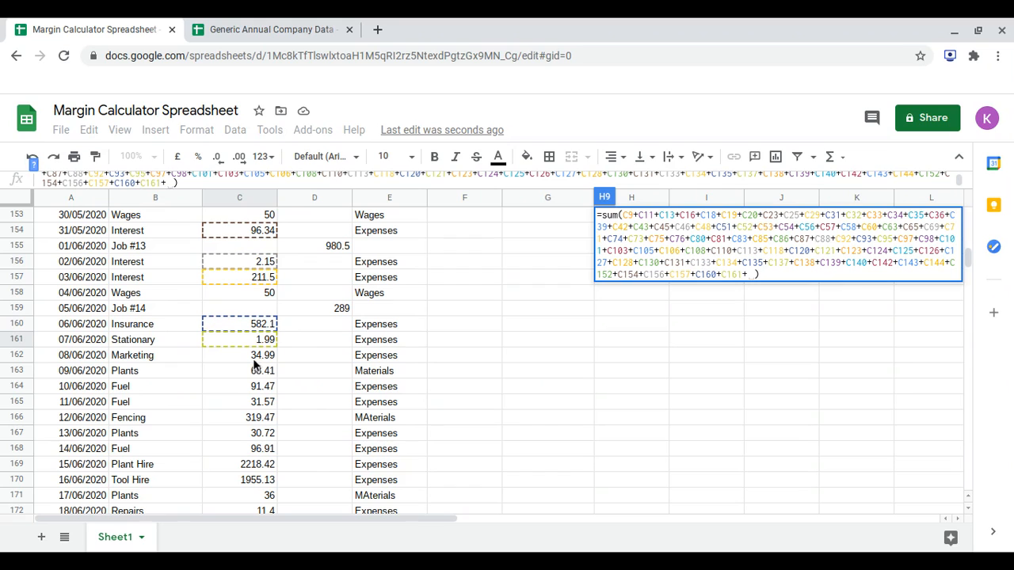
pyautogui.click(267, 355)
pyautogui.write('+')
# Add the 10/06/2020 to 14/06/2020 Fuel and Plants amounts marked Expenses, C164, C165, C167 and C168, to the Expenses sum formula.
pyautogui.click(267, 387)
pyautogui.write('+C164+')
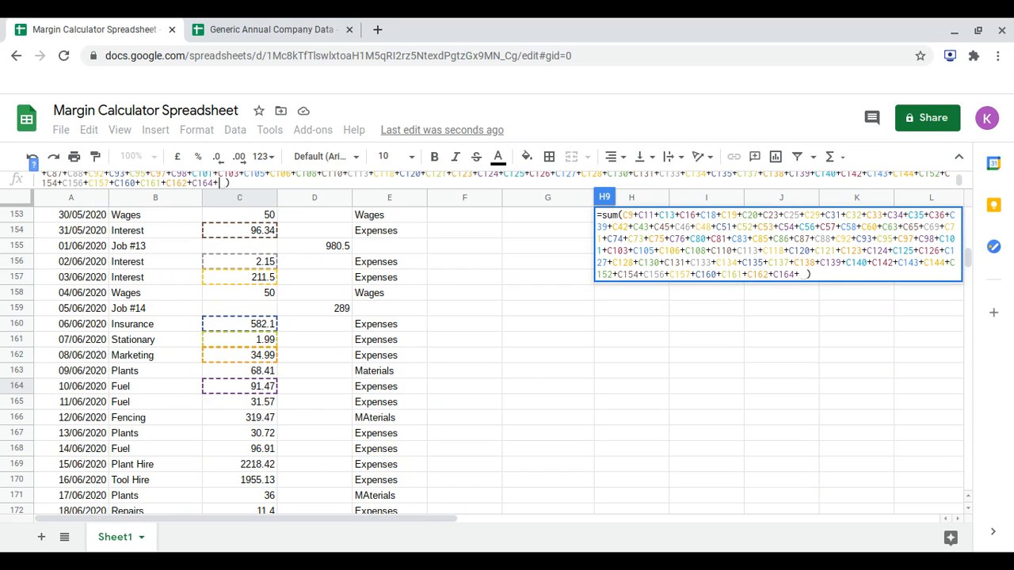
pyautogui.click(254, 404)
pyautogui.write('+')
pyautogui.scroll(-2, 507, 356)
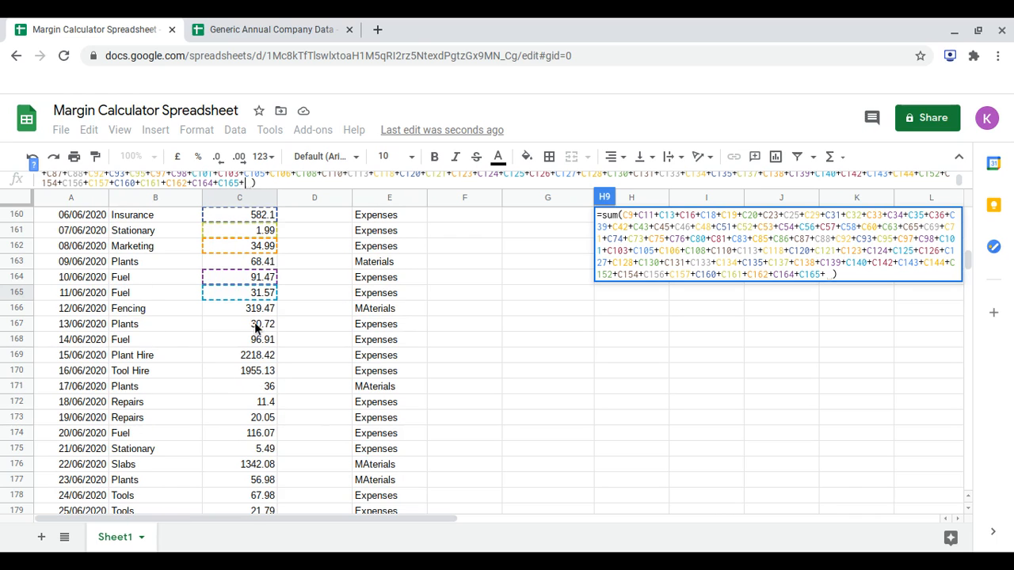
pyautogui.click(254, 323)
pyautogui.write('+C168+')
pyautogui.click(247, 341)
pyautogui.write('+C168+C169+')
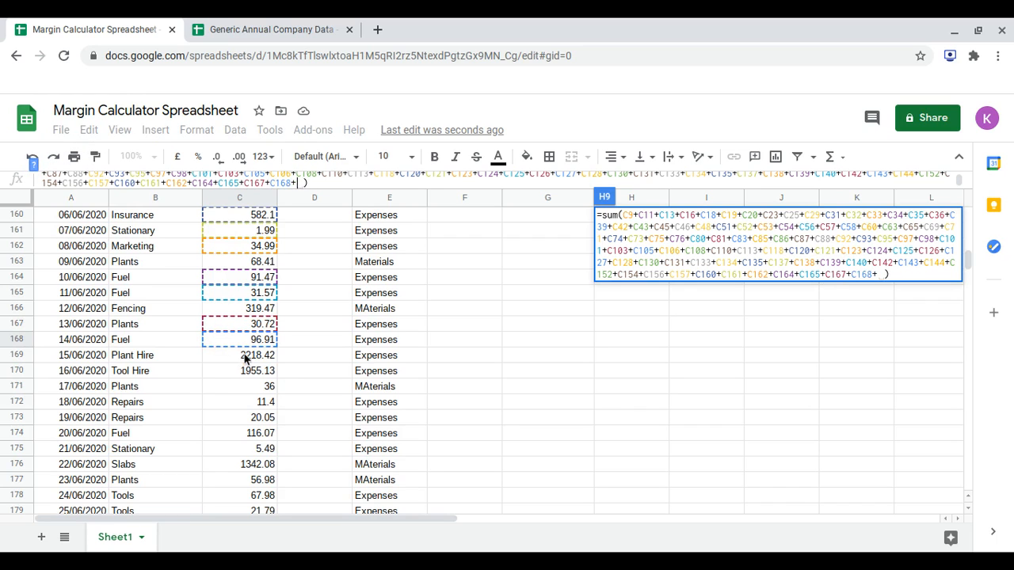
# Add the 15/06/2020 Plant Hire and 16/06/2020 Tool Hire amounts, C169 and C170, to the Expenses sum formula.
pyautogui.click(245, 358)
pyautogui.write('+')
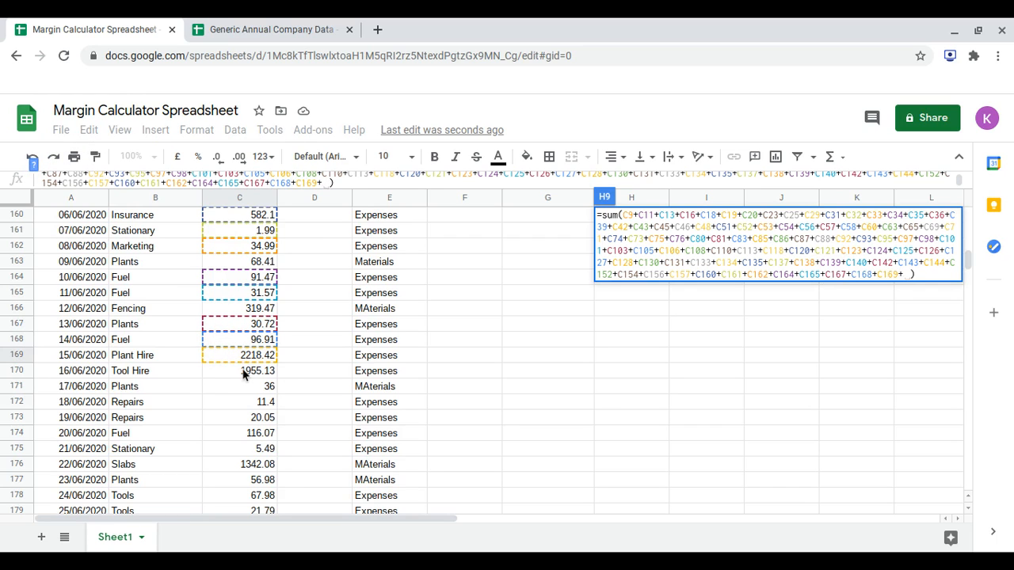
pyautogui.click(245, 373)
pyautogui.write('+')
pyautogui.scroll(-1, 278, 357)
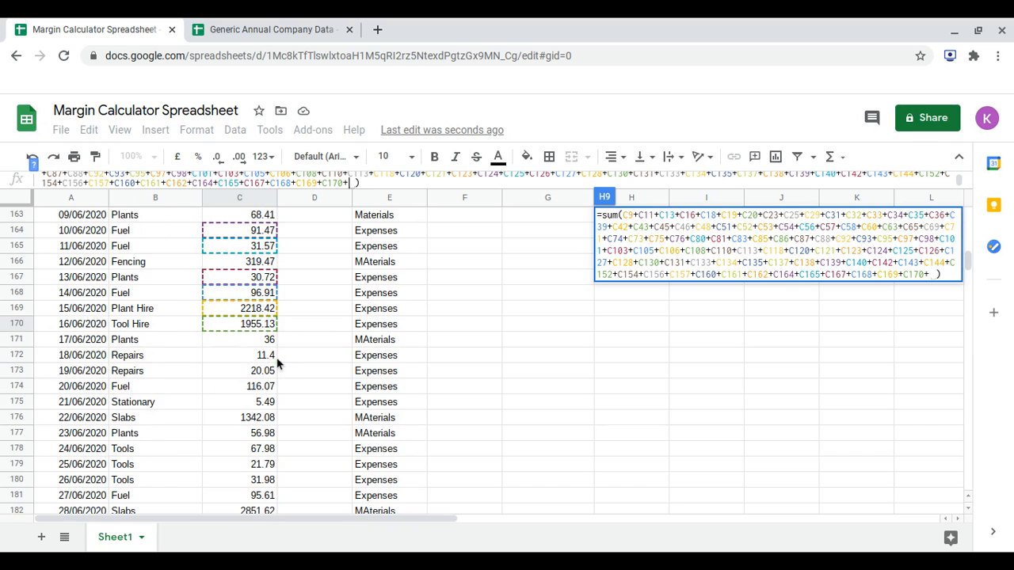
# Add the 18/06/2020 to 21/06/2020 Repairs, Fuel and Stationary amounts, C172, C173, C174 and C175, to the Expenses sum formula.
pyautogui.click(262, 356)
pyautogui.write('+')
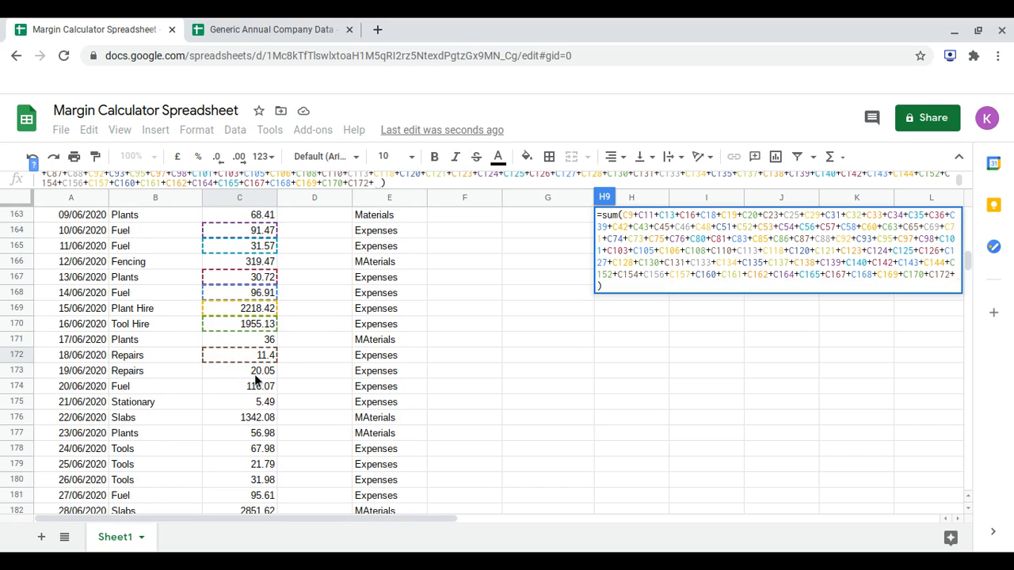
pyautogui.click(254, 375)
pyautogui.write('+C174')
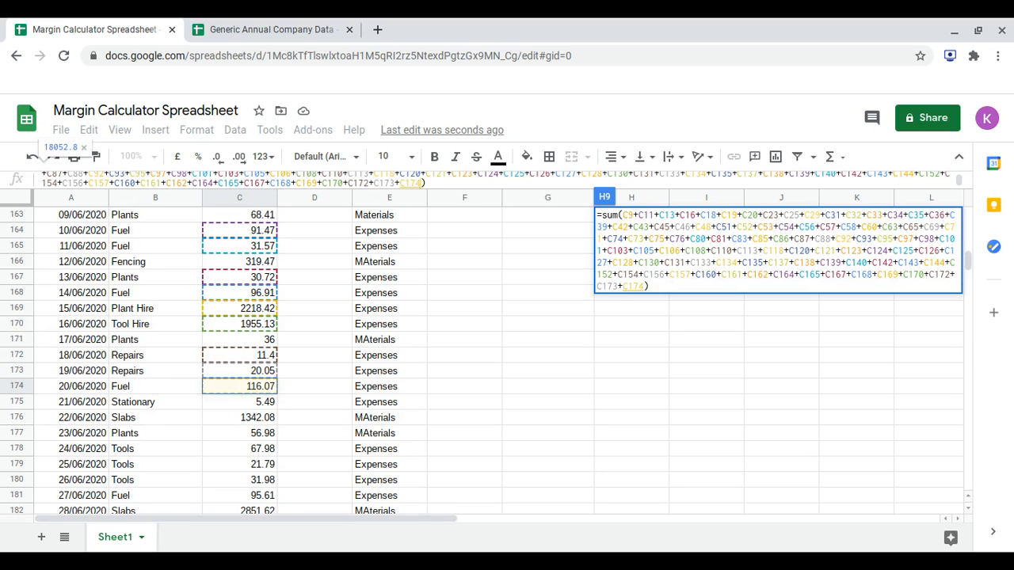
pyautogui.click(253, 388)
pyautogui.write('+')
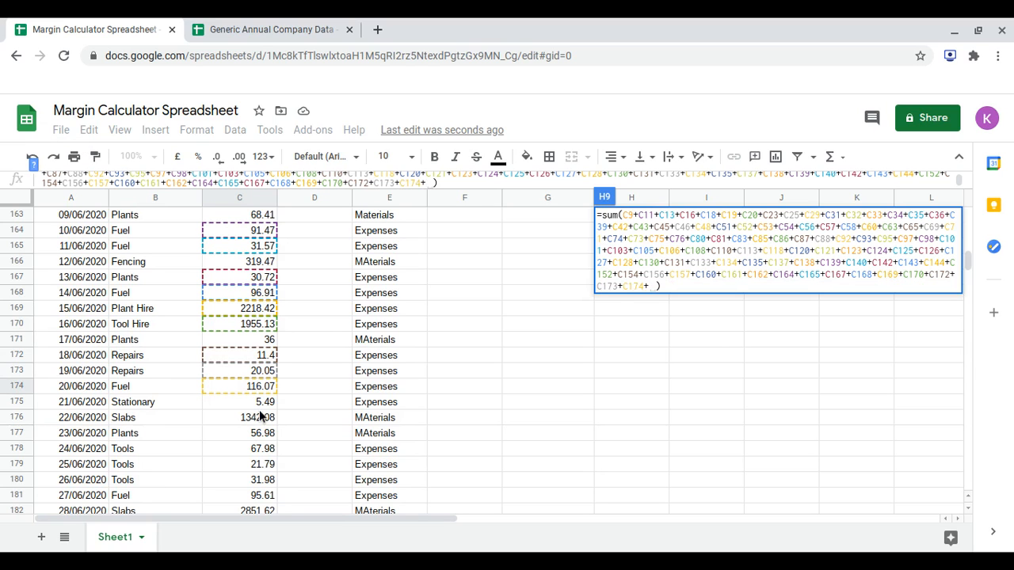
pyautogui.click(261, 403)
pyautogui.write('+')
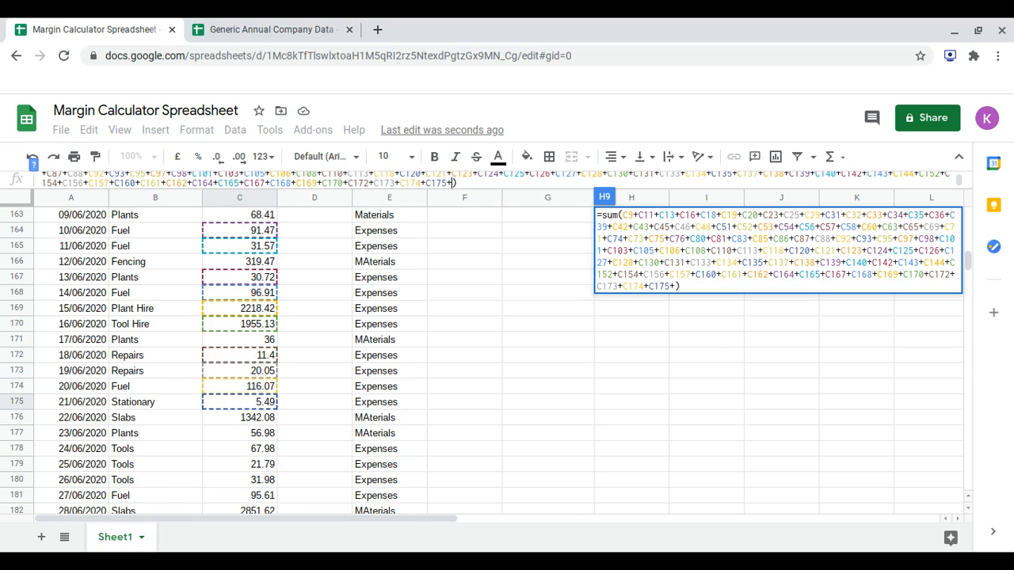
# Add the 24/06/2020 to 27/06/2020 Tools and Fuel amounts, C178, C179, C180 and C181, to the Expenses sum formula.
pyautogui.scroll(-1, 262, 408)
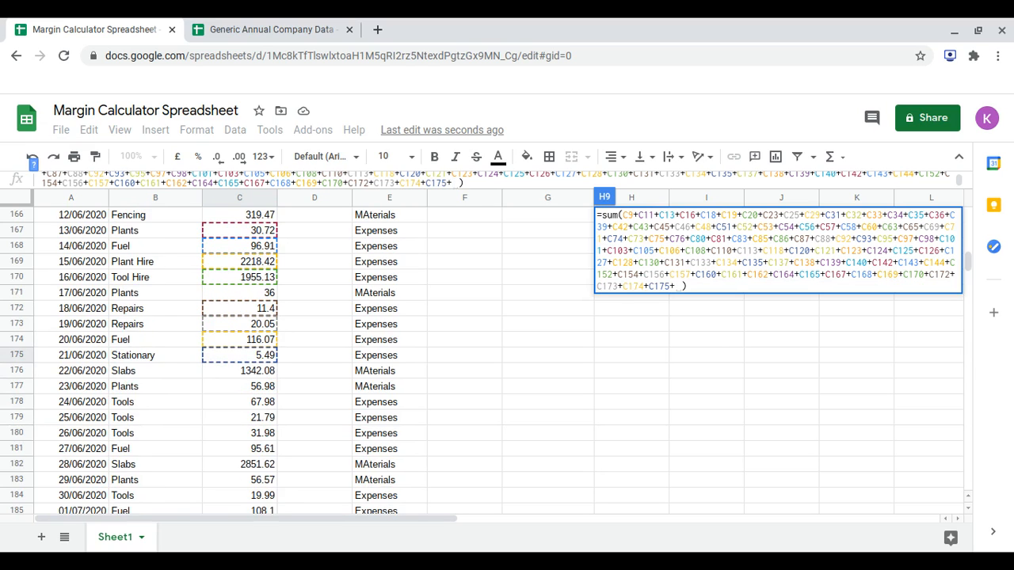
pyautogui.click(251, 401)
pyautogui.write('+')
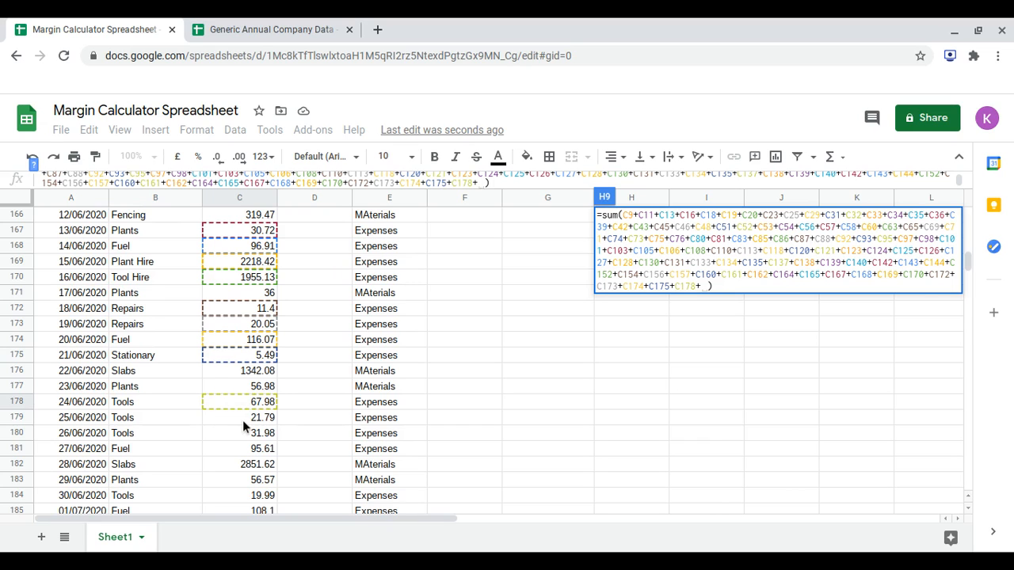
pyautogui.click(242, 420)
pyautogui.write('+')
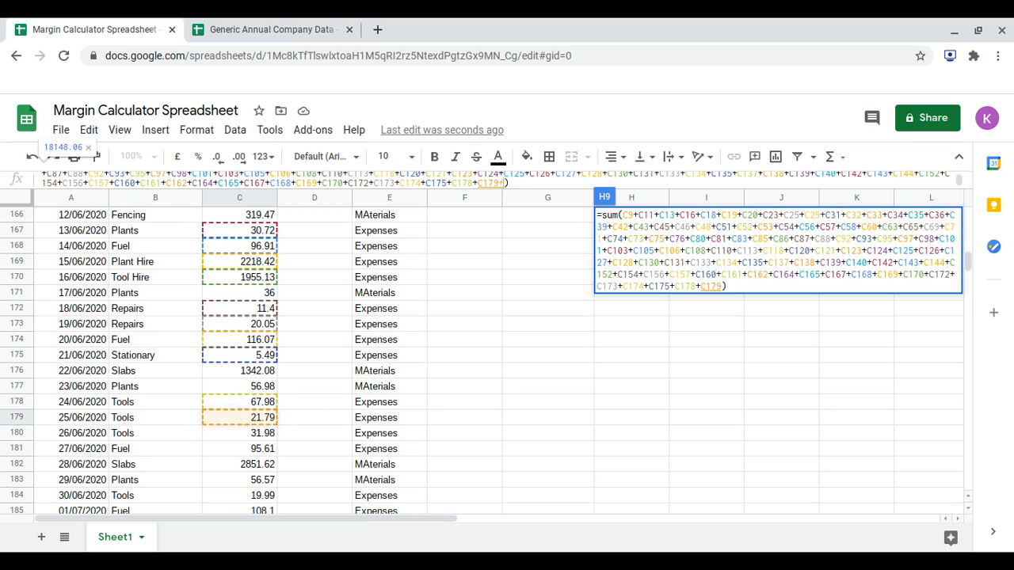
pyautogui.click(245, 435)
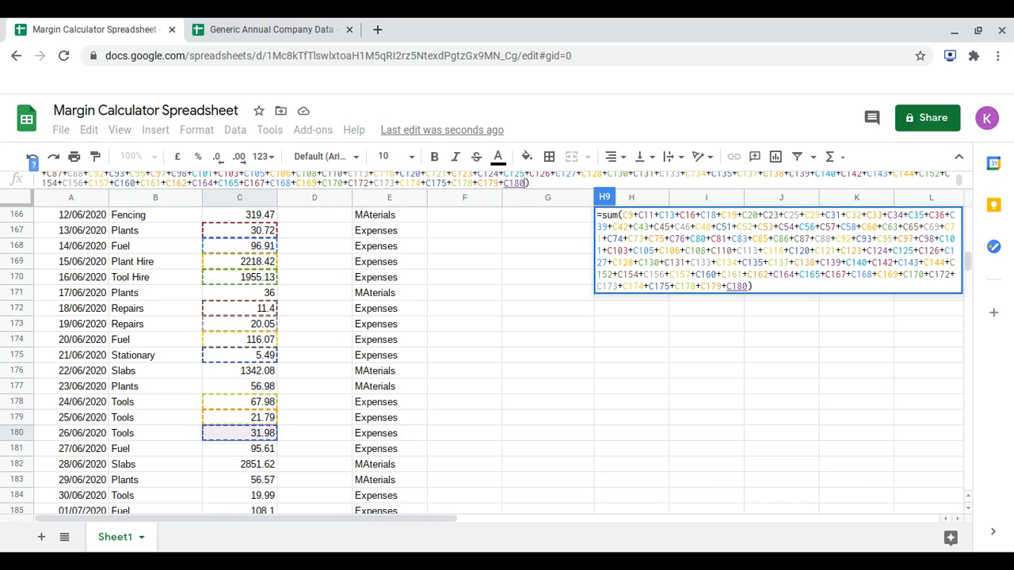
pyautogui.write('+')
pyautogui.click(250, 450)
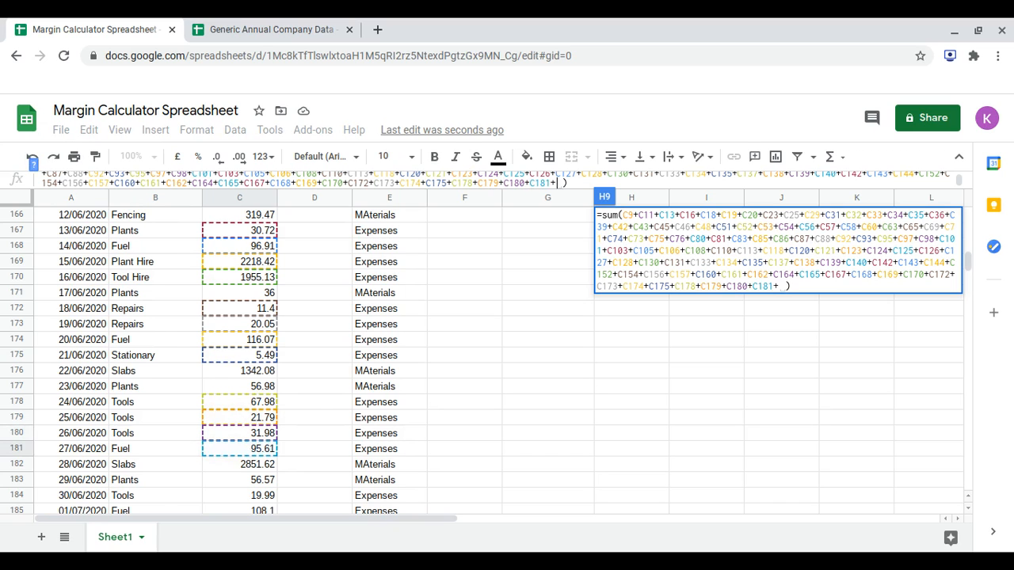
pyautogui.write('+')
# Add the 30/06/2020 to 03/07/2020 Tools, Fuel and Interest amounts, C184, C185, C186 and C187, to the Expenses sum formula.
pyautogui.scroll(-3, 254, 444)
pyautogui.click(259, 420)
pyautogui.write('+')
pyautogui.scroll(-1, 257, 419)
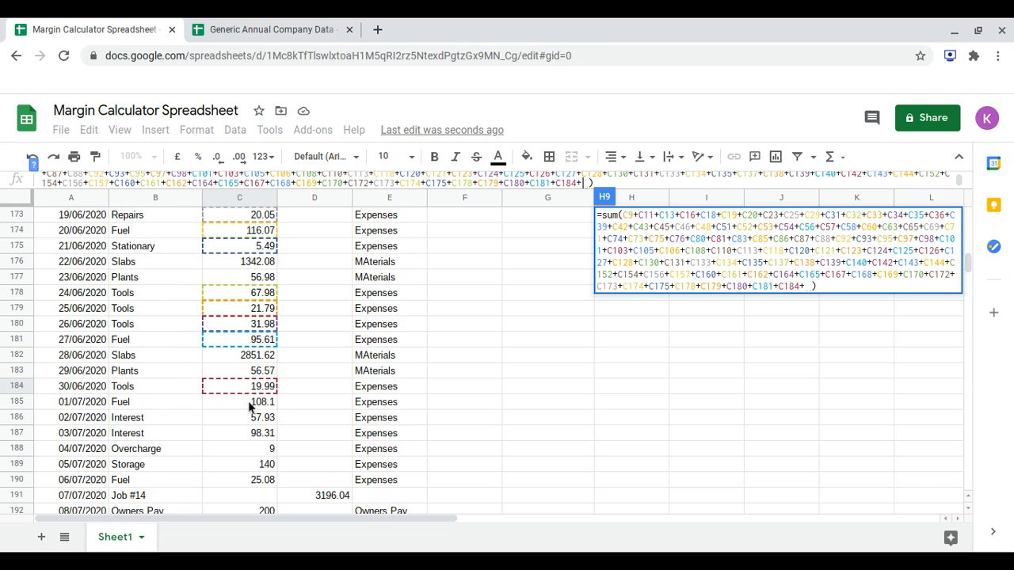
pyautogui.click(248, 404)
pyautogui.write('+')
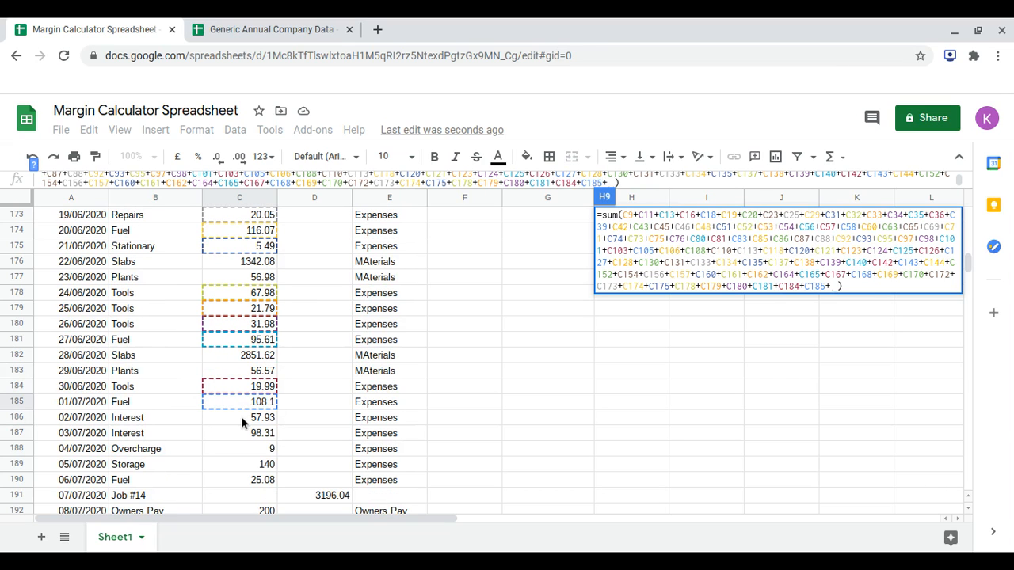
pyautogui.click(241, 418)
pyautogui.write('+')
pyautogui.scroll(-2, 237, 413)
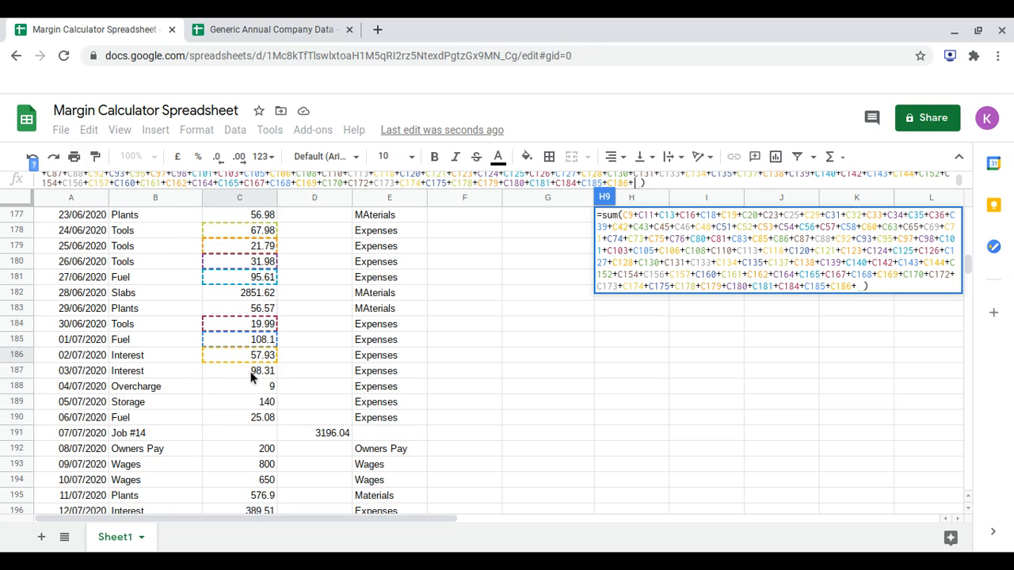
pyautogui.click(250, 373)
pyautogui.write('+')
# Add the 04/07/2020 to 06/07/2020 Overcharge, Storage and Fuel amounts, C188, C189 and C190, to the Expenses sum formula.
pyautogui.click(246, 386)
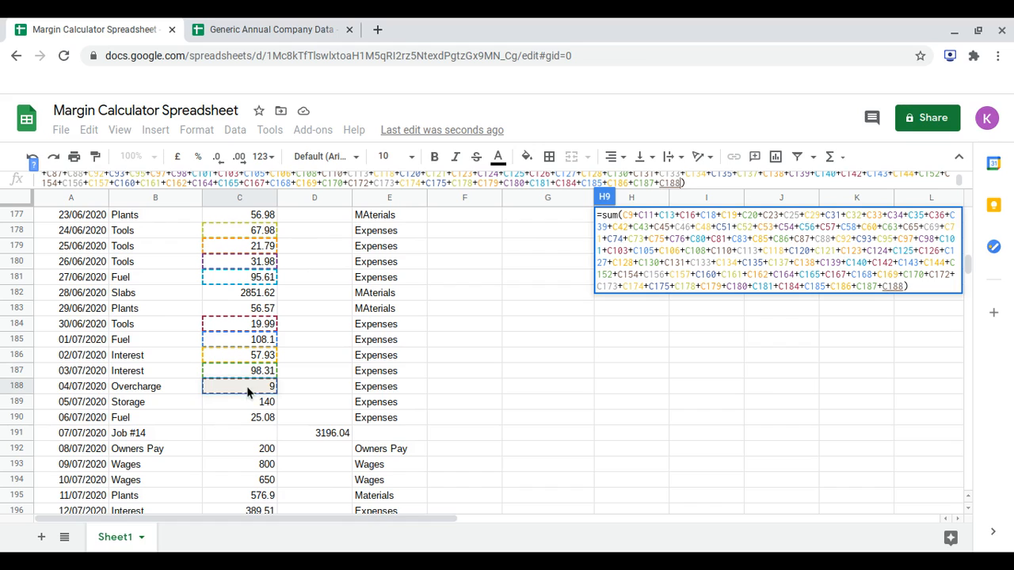
pyautogui.write('+')
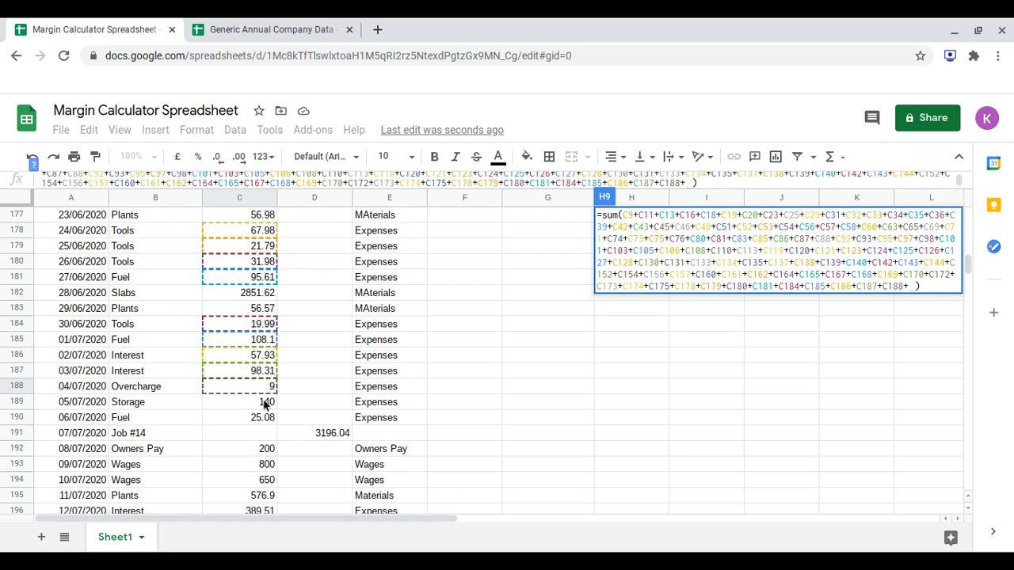
pyautogui.click(265, 405)
pyautogui.write('+')
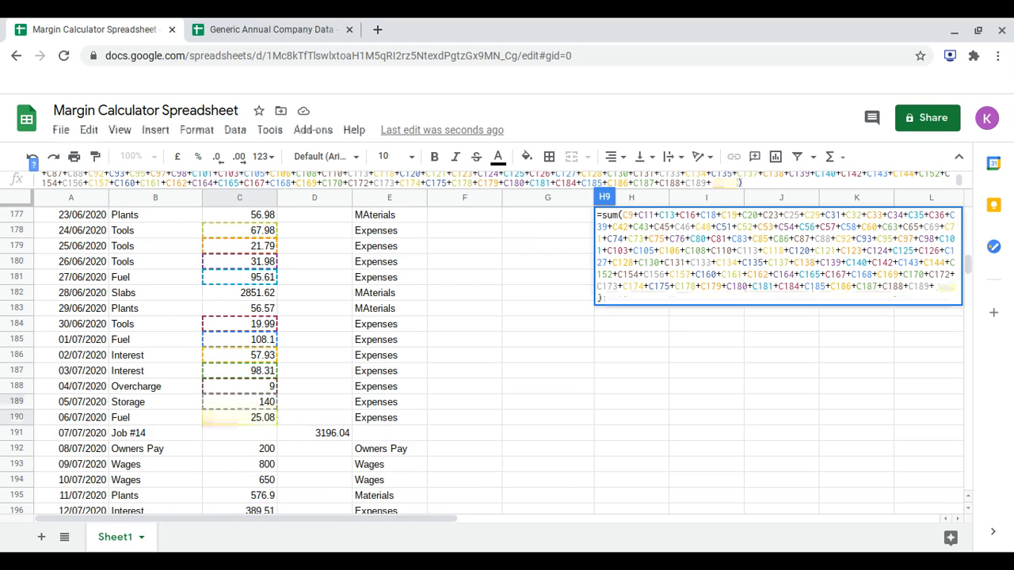
pyautogui.click(239, 419)
pyautogui.write('+')
# Add the 12/07/2020 to 18/07/2020 Interest, Stoage and Insurance amounts, C196, C198, C199 and C202, to the Expenses sum formula.
pyautogui.scroll(-2, 240, 419)
pyautogui.hscroll(1, 239, 420)
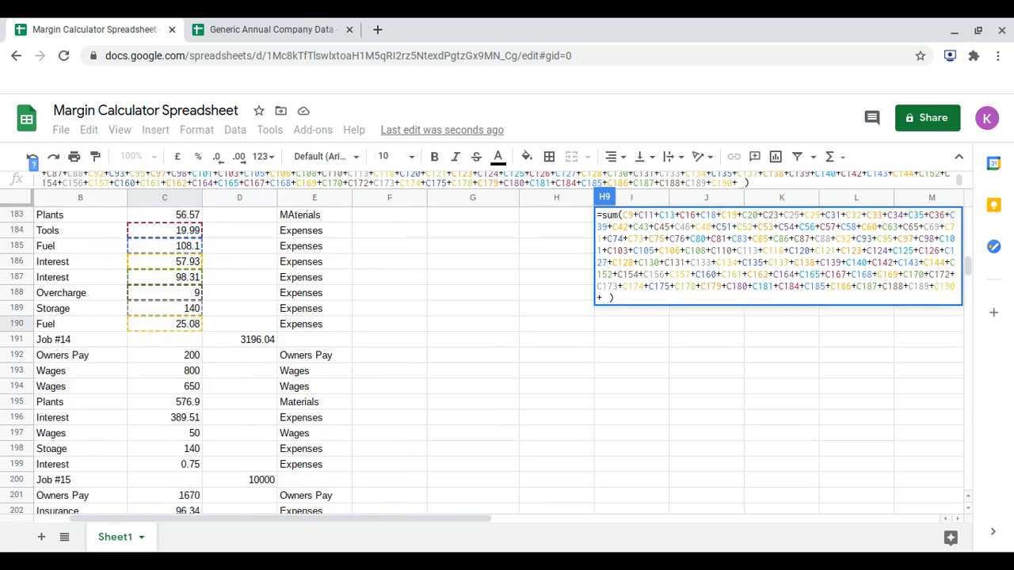
pyautogui.hscroll(-1, 204, 361)
pyautogui.scroll(-1, 204, 360)
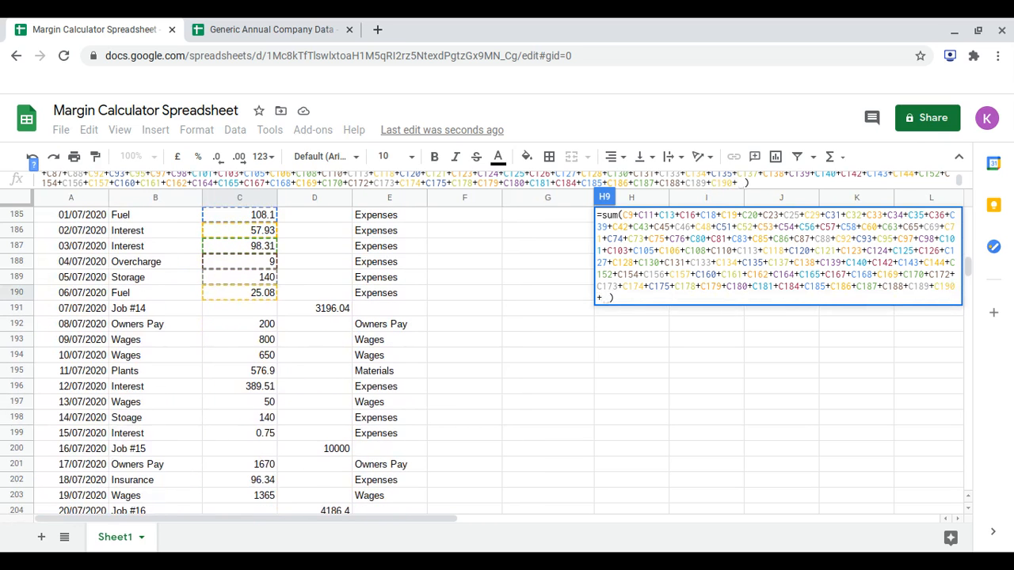
pyautogui.scroll(-1, 264, 400)
pyautogui.click(261, 373)
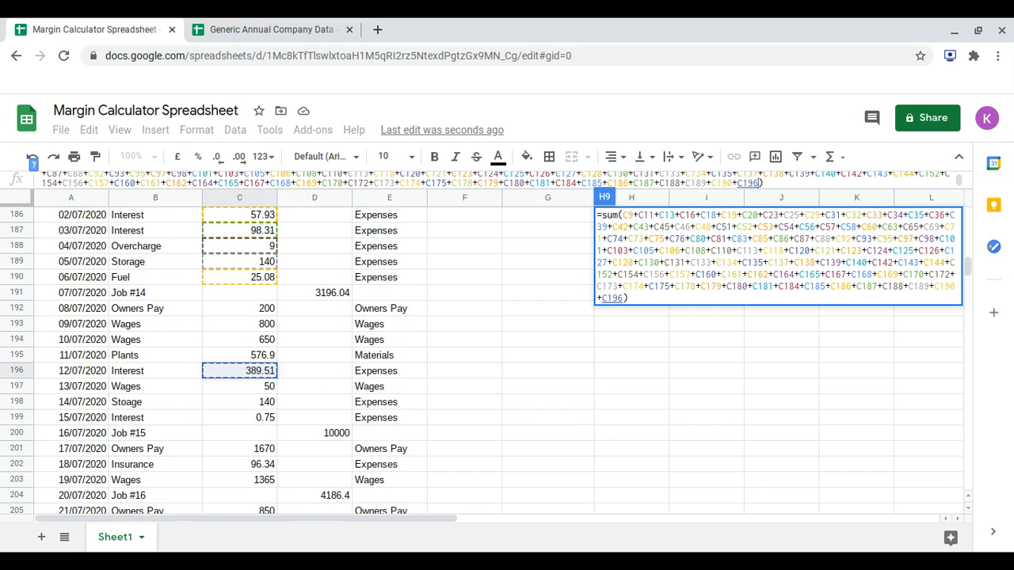
pyautogui.write('+')
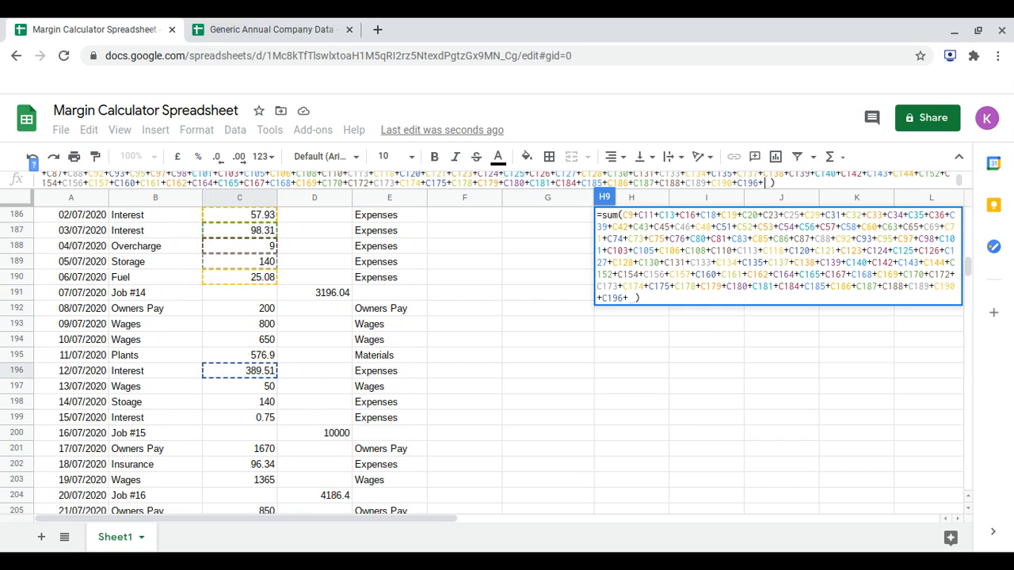
pyautogui.click(261, 402)
pyautogui.write('+')
pyautogui.click(257, 418)
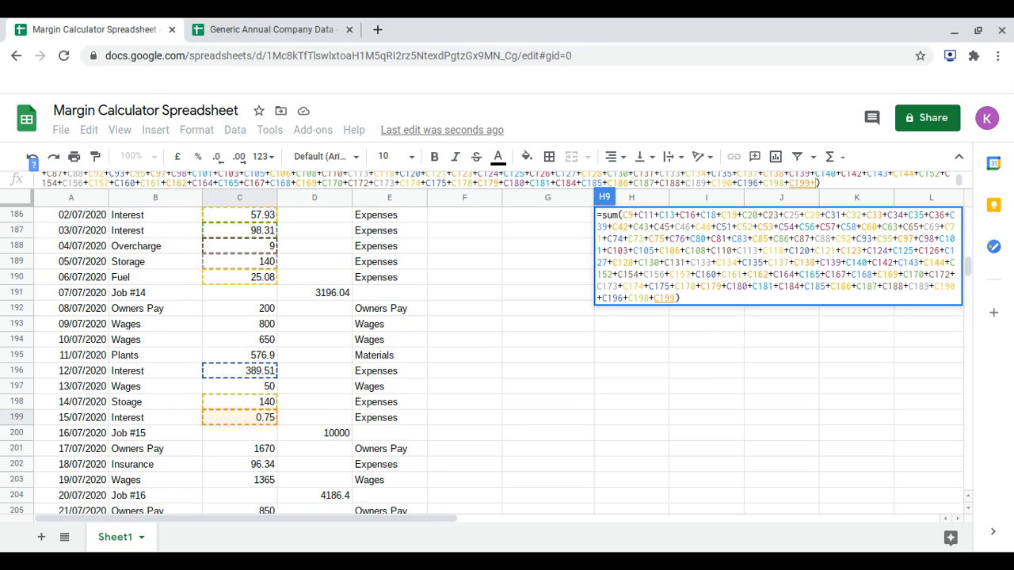
pyautogui.write('+')
pyautogui.scroll(-2, 261, 356)
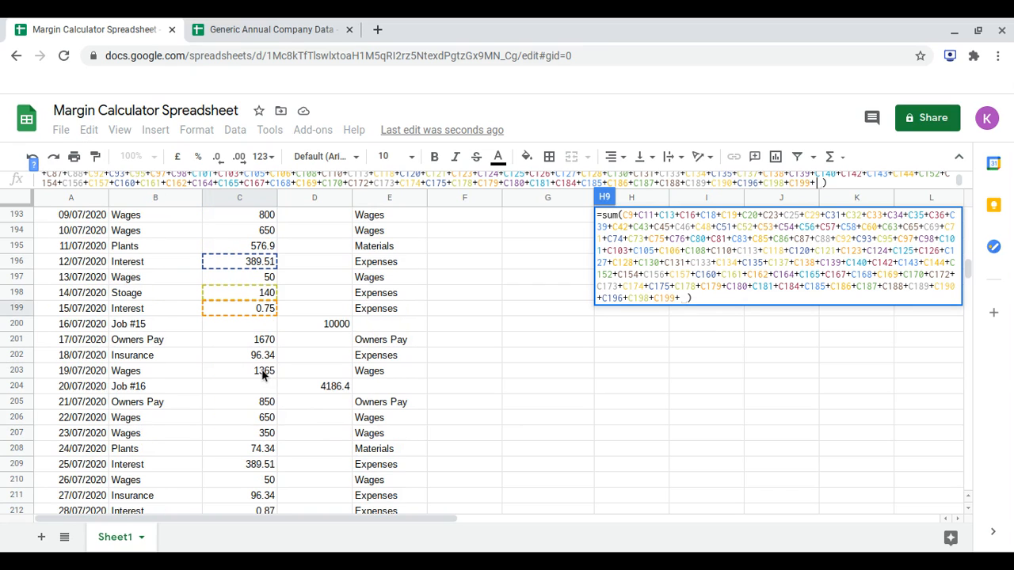
pyautogui.click(270, 361)
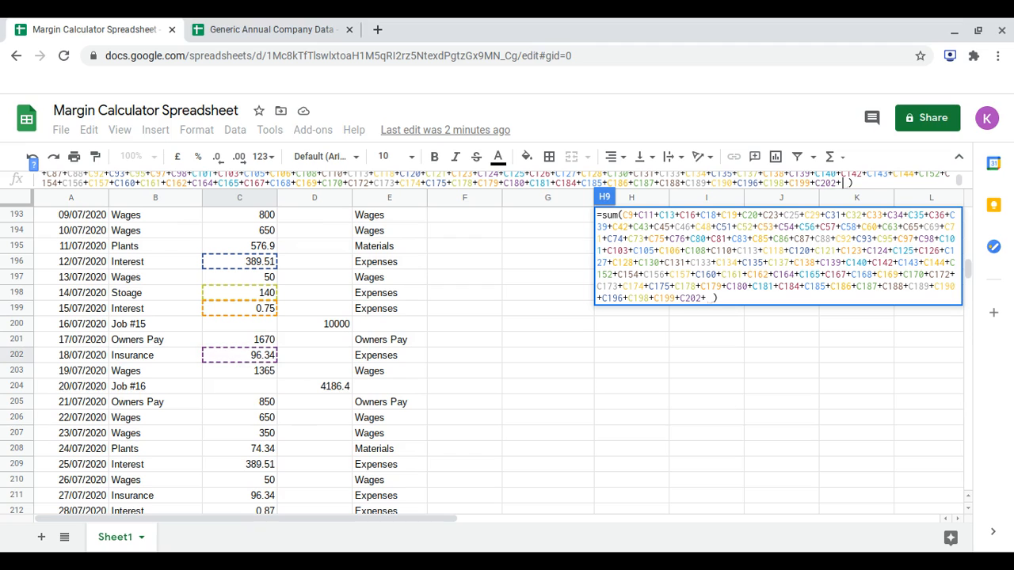
# Add the 25/07/2020 Interest and 27/07/2020 Insurance amounts, C209 and C211, to the Expenses sum formula.
pyautogui.click(257, 468)
pyautogui.scroll(-3, 256, 467)
pyautogui.write('+')
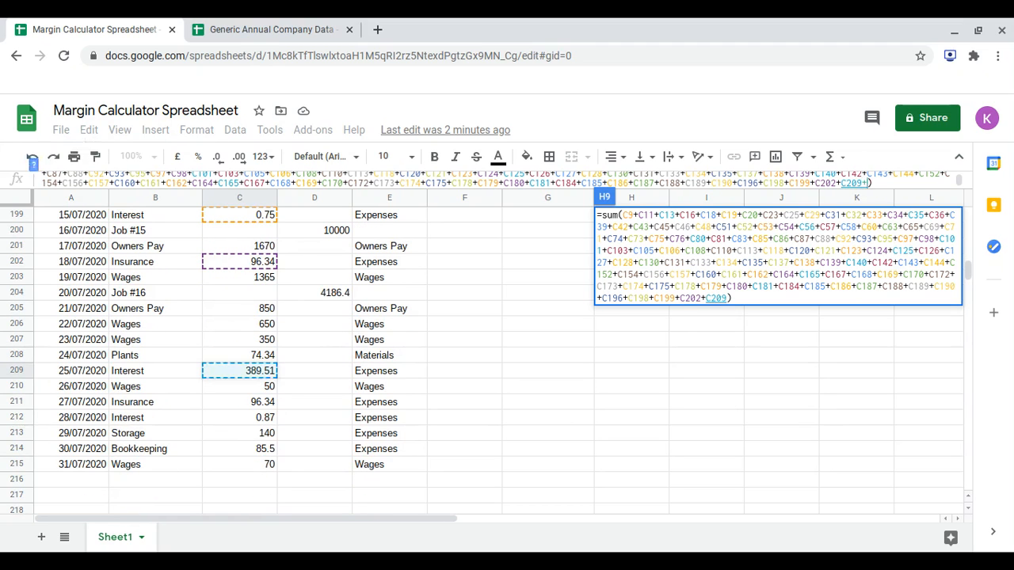
pyautogui.click(248, 400)
pyautogui.write('+C211+')
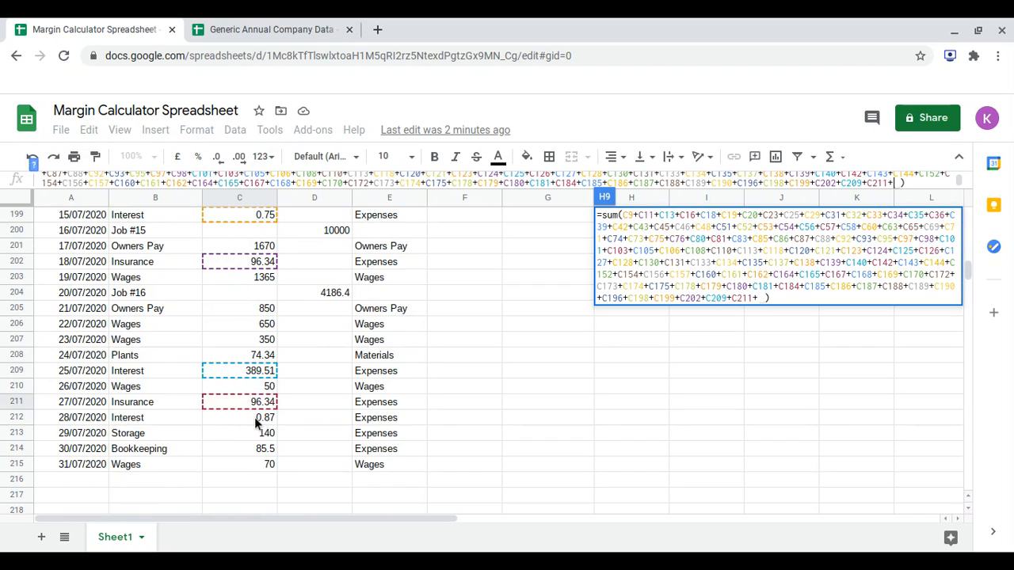
# Add the 28/07/2020 to 30/07/2020 Interest, Storage and Bookkeeping amounts, C212, C213 and C214, to the Expenses sum formula.
pyautogui.click(254, 418)
pyautogui.write('+C213')
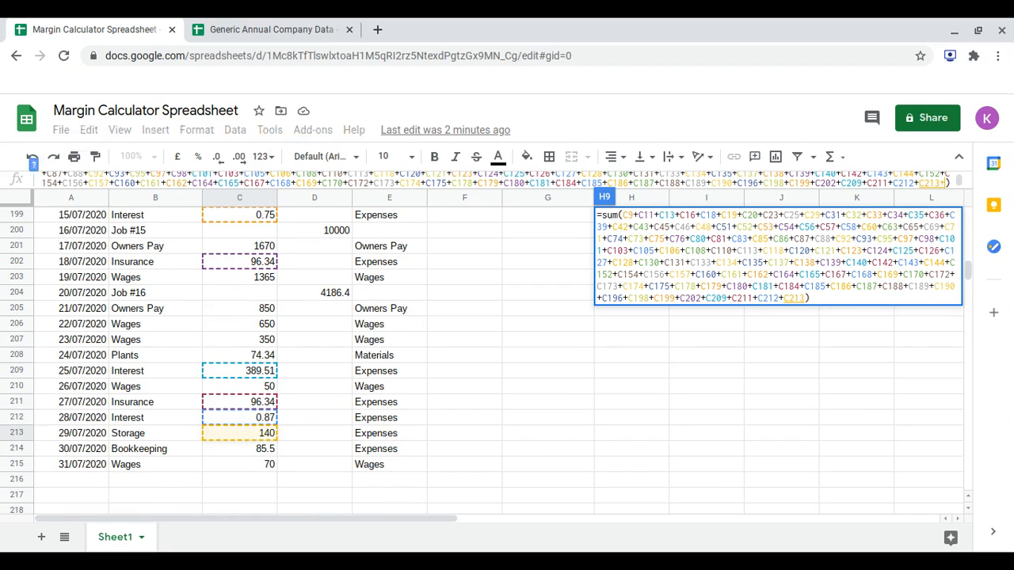
pyautogui.click(247, 435)
pyautogui.write('+')
pyautogui.click(255, 448)
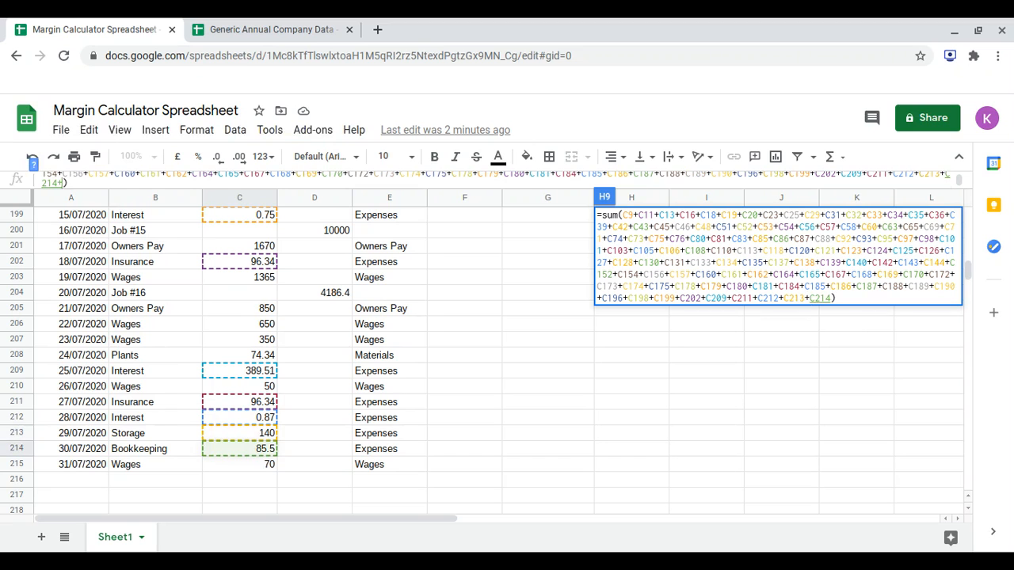
pyautogui.write('+')
# Remove the 13/06/2020 Plants amount, C167, from the Expenses sum formula and commit the formula.
pyautogui.scroll(2, 267, 424)
pyautogui.scroll(3, 267, 424)
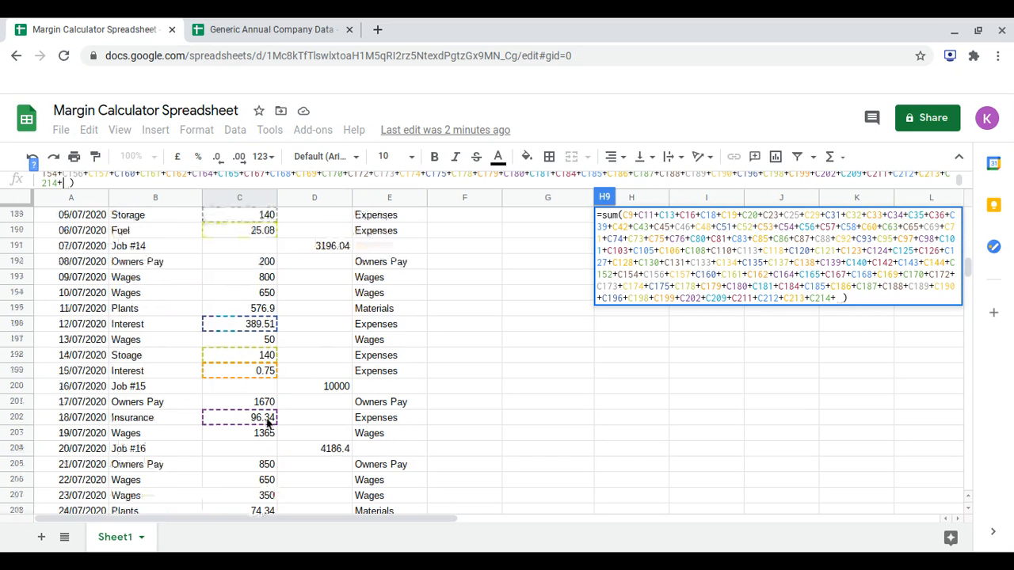
pyautogui.scroll(4, 267, 424)
pyautogui.scroll(1, 267, 424)
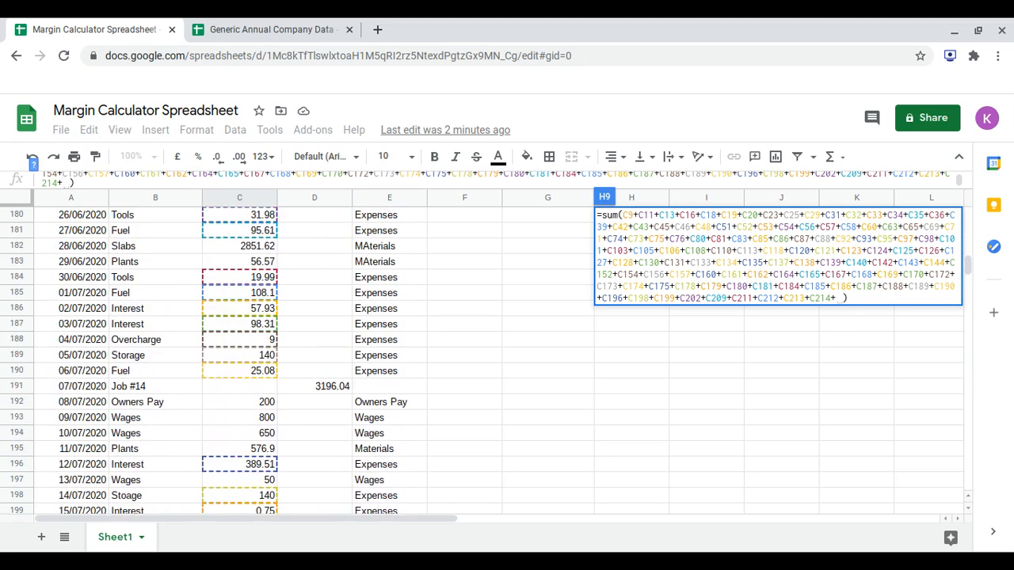
pyautogui.scroll(4, 270, 297)
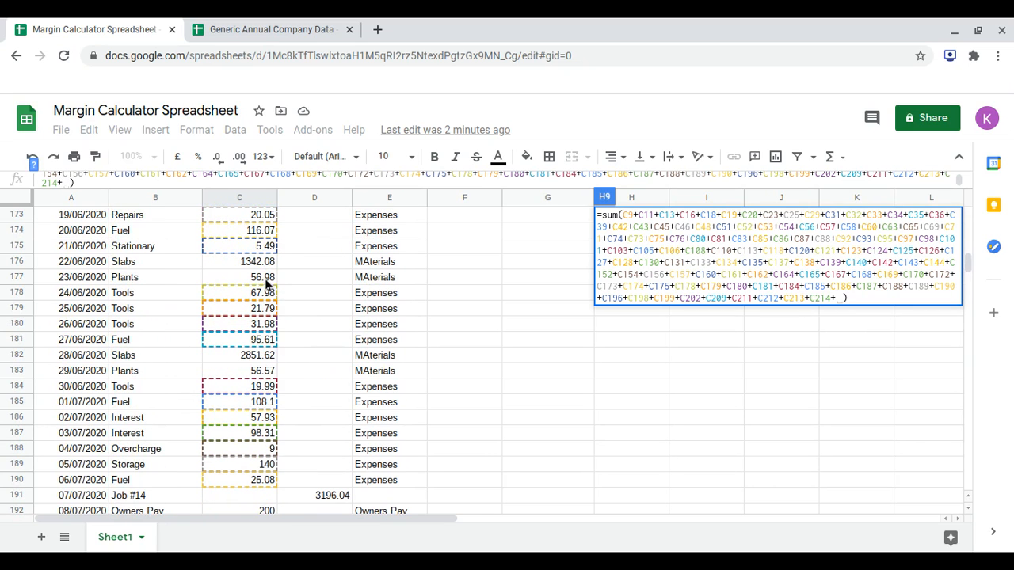
pyautogui.scroll(4, 268, 290)
pyautogui.scroll(1, 267, 287)
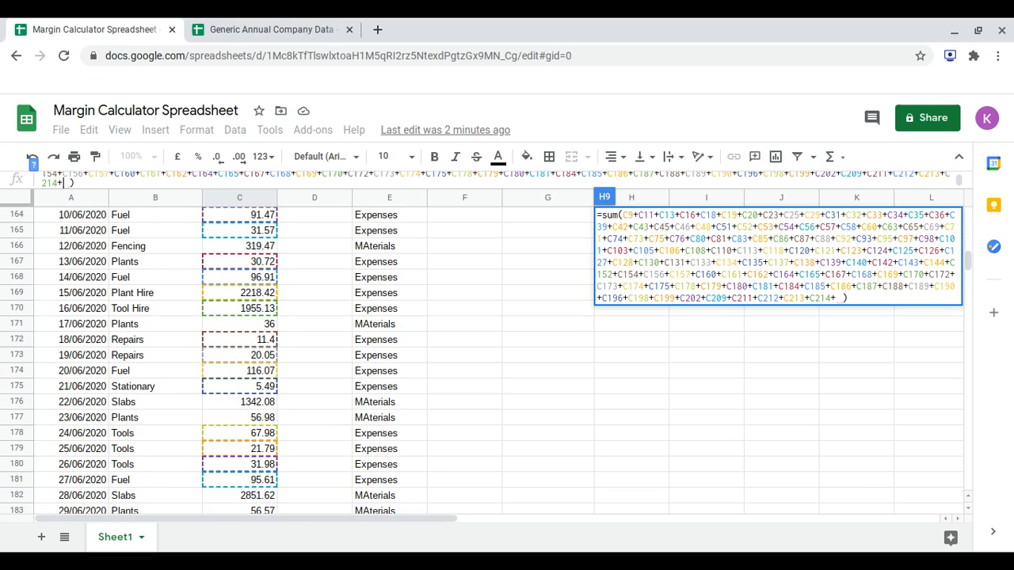
pyautogui.click(262, 175)
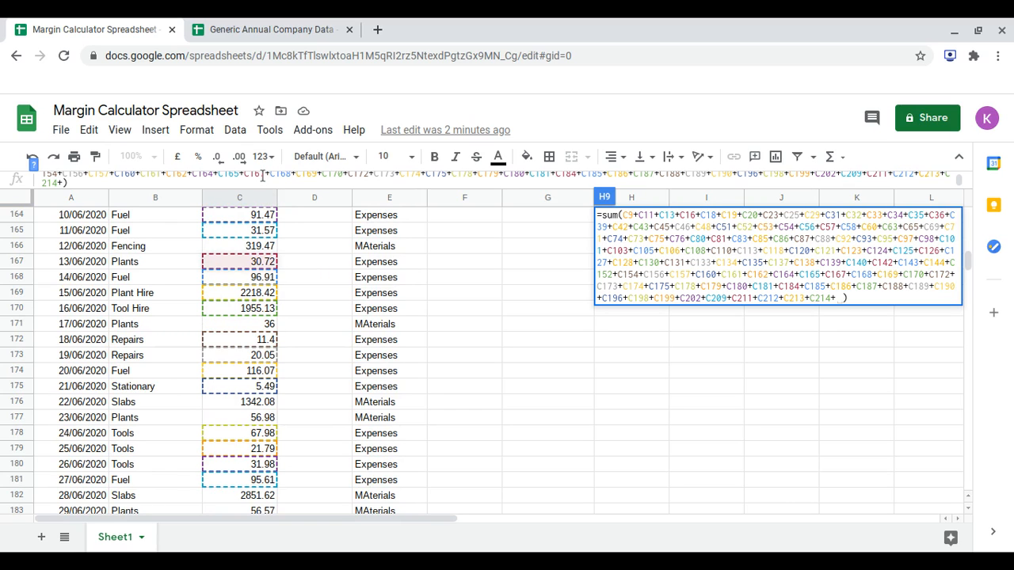
pyautogui.press('BackSpace')
pyautogui.press('BackSpace')
pyautogui.press('BackSpace')
pyautogui.press('BackSpace')
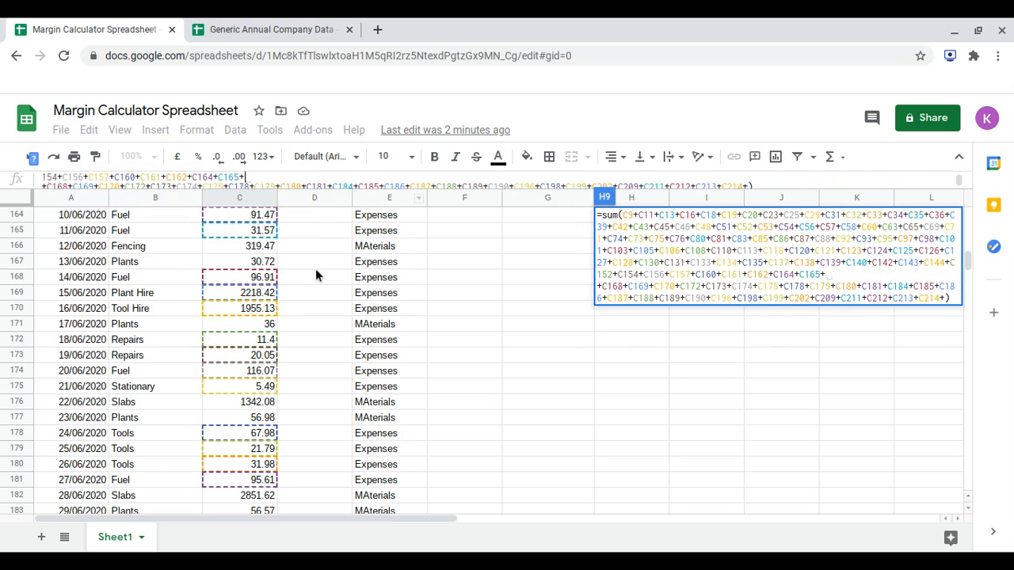
pyautogui.press('BackSpace')
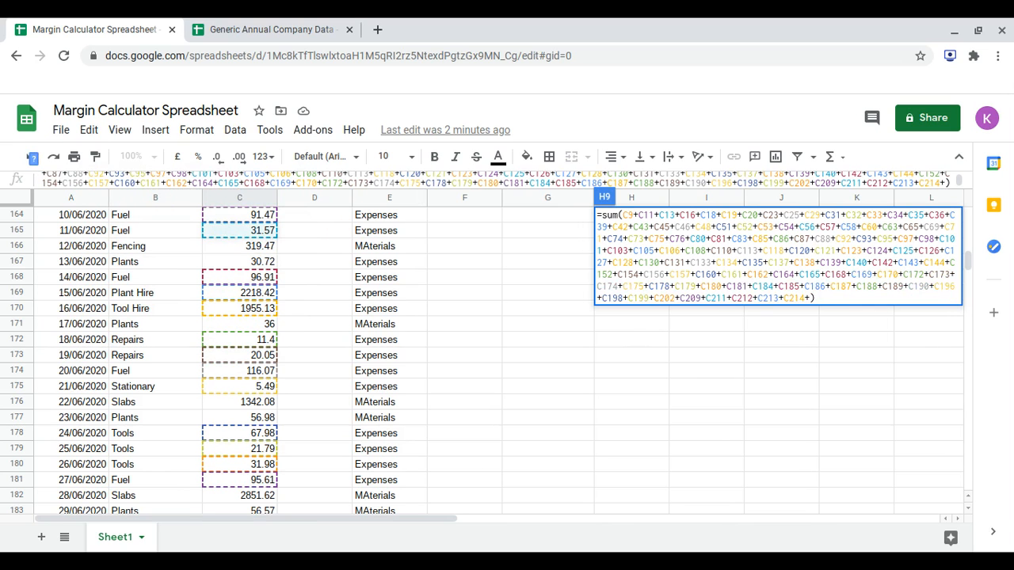
pyautogui.press('Return')
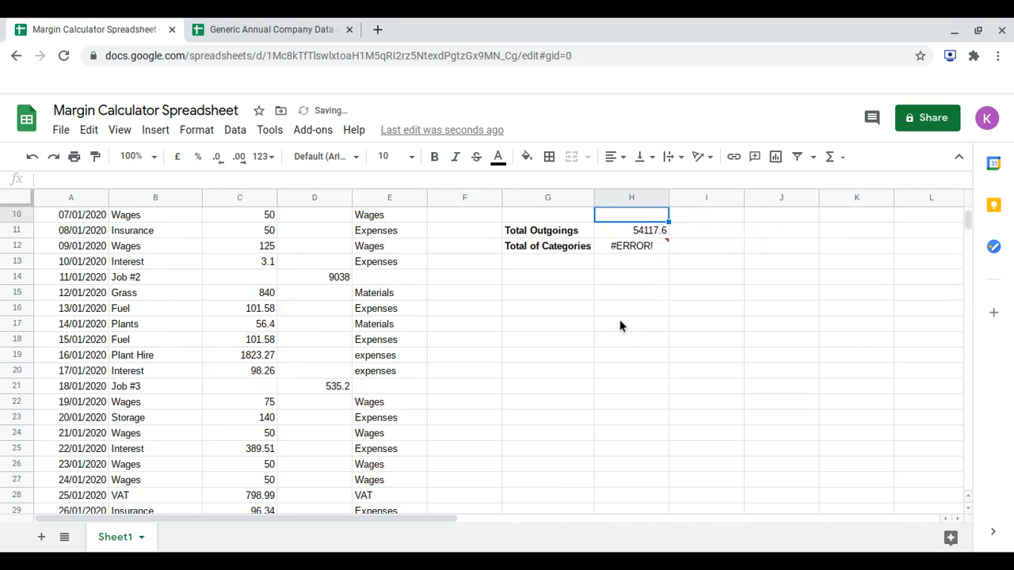
# Delete the trailing plus sign from the Expenses sum formula in H9 and compare Total Outgoings with Total of Categories.
pyautogui.scroll(1, 622, 323)
pyautogui.click(630, 279)
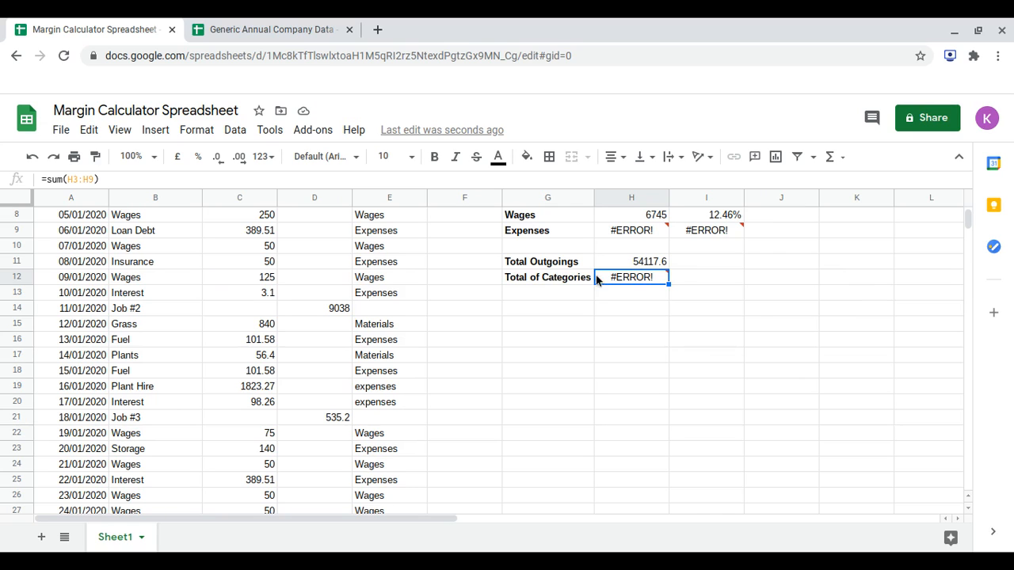
pyautogui.scroll(1, 624, 265)
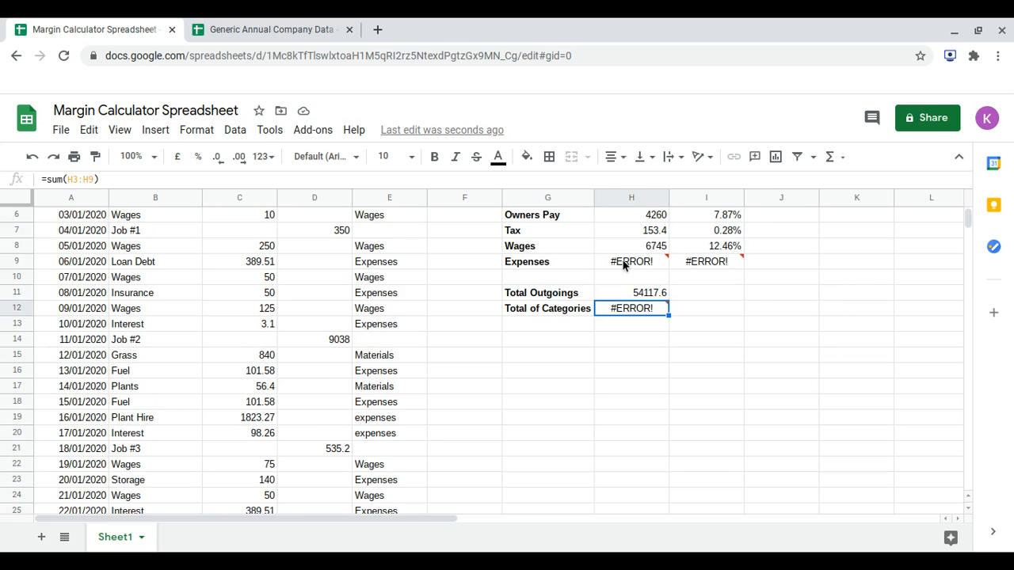
pyautogui.click(624, 265)
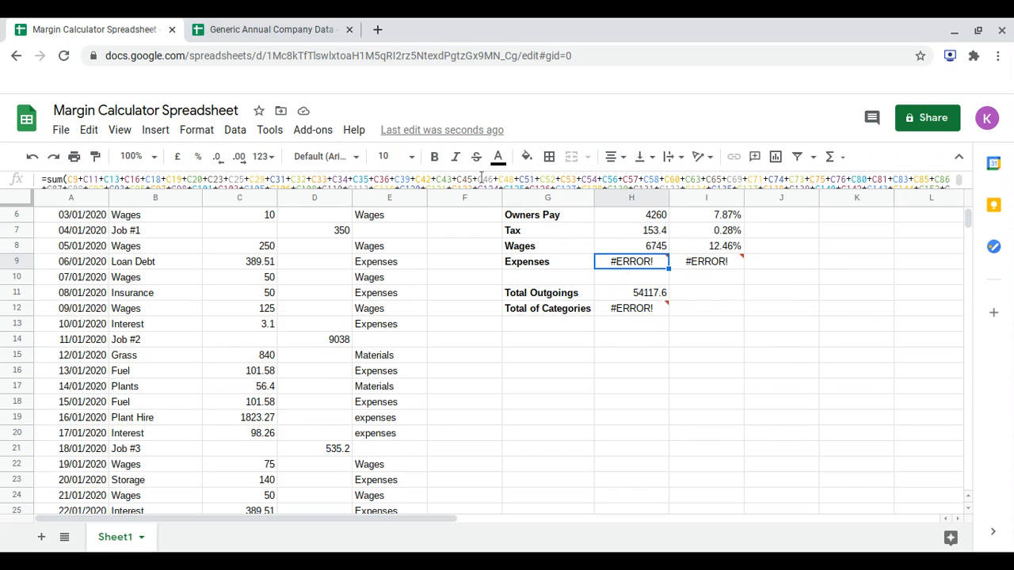
pyautogui.scroll(-2, 481, 178)
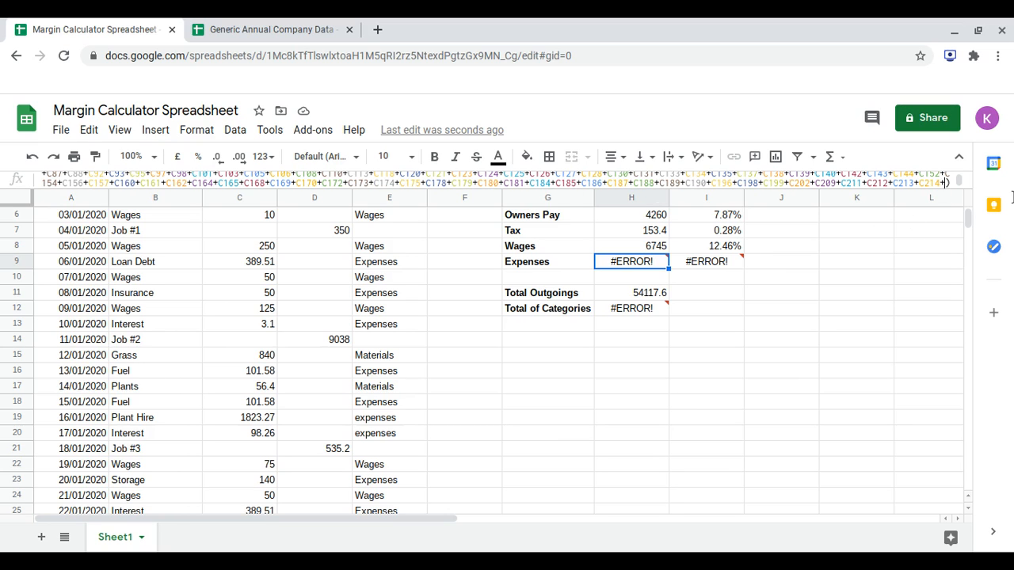
pyautogui.press('BackSpace')
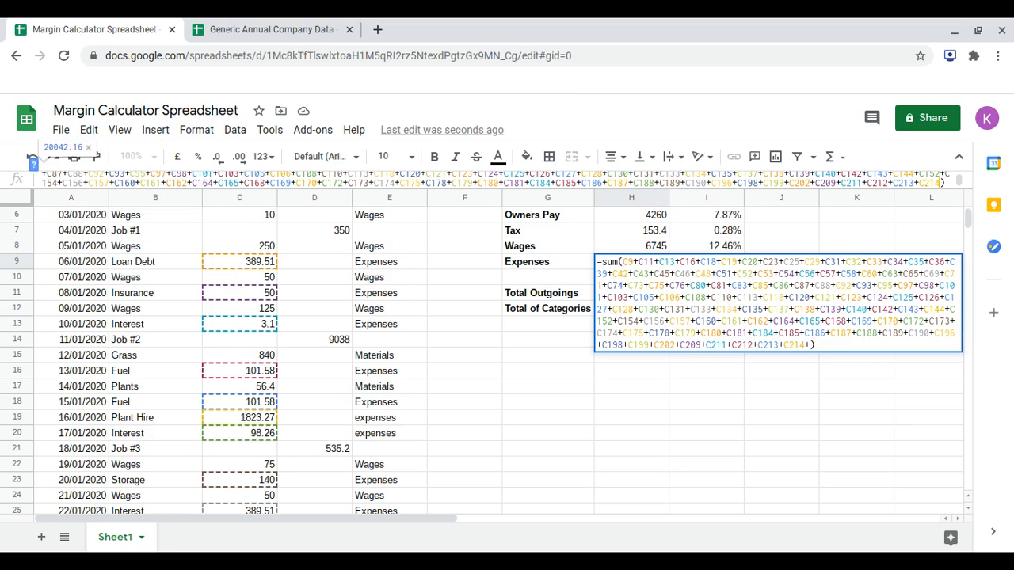
pyautogui.press('Return')
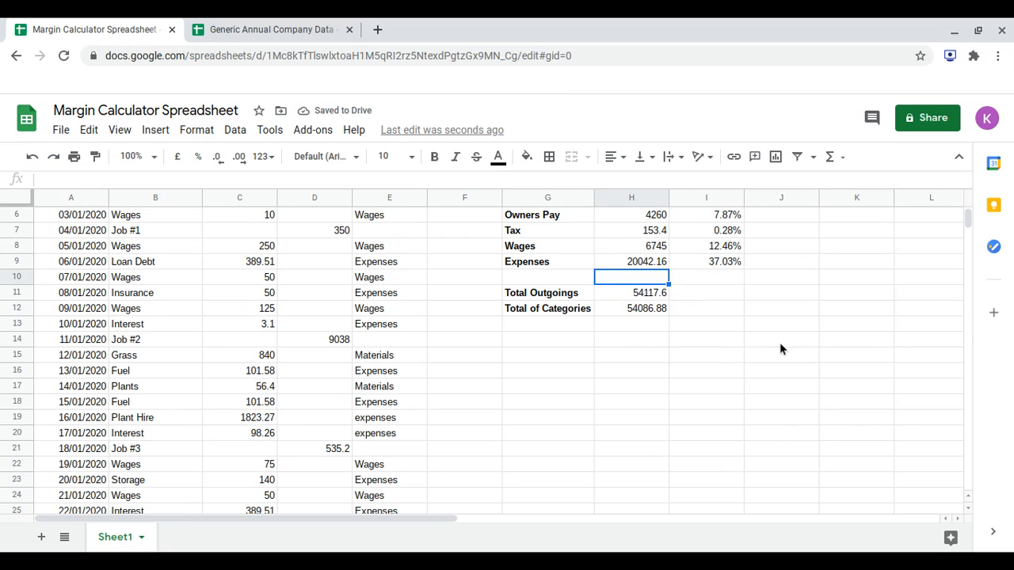
pyautogui.scroll(1, 780, 349)
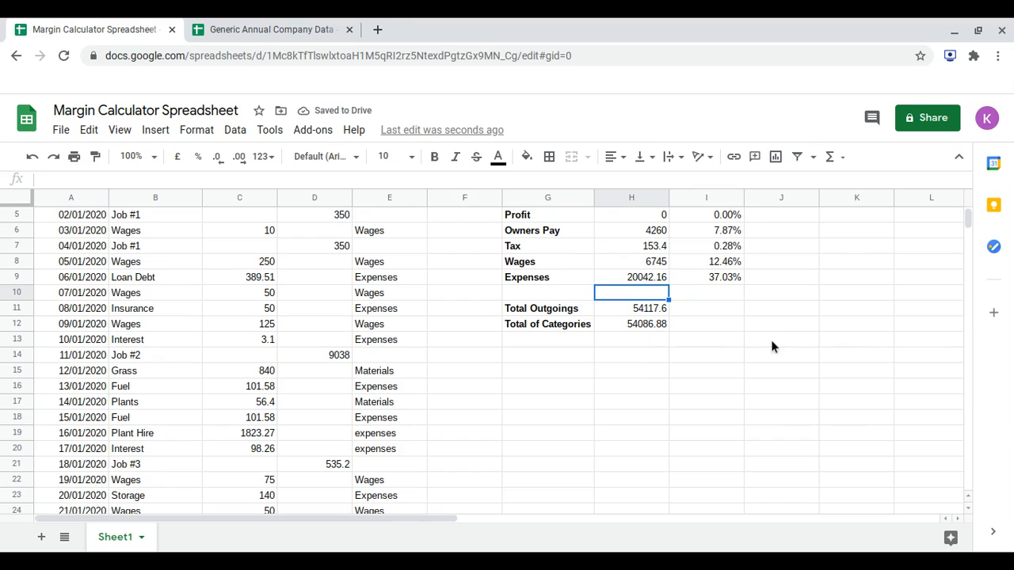
pyautogui.moveTo(642, 310); pyautogui.dragTo(633, 329)
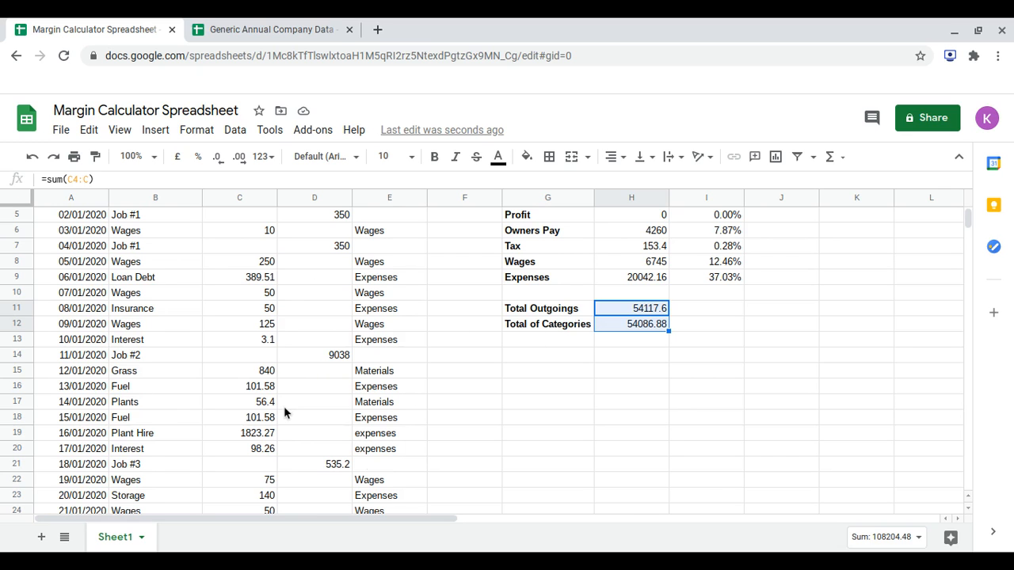
# Change the category of the 13/06/2020 Plants transaction in E167 to MAterials.
pyautogui.scroll(-15, 285, 412)
pyautogui.scroll(-20, 491, 356)
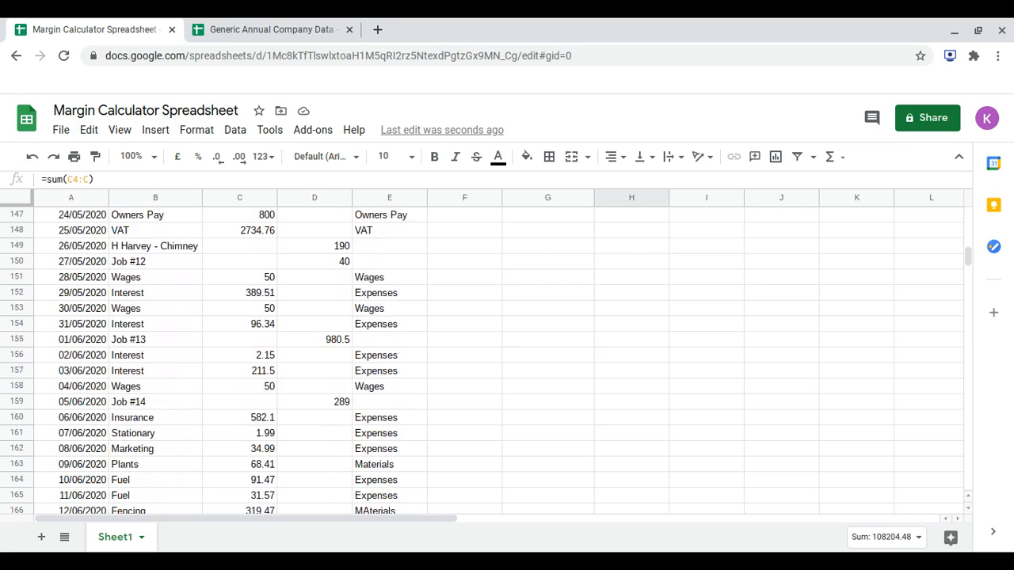
pyautogui.scroll(-1, 491, 356)
pyautogui.scroll(-1, 491, 356)
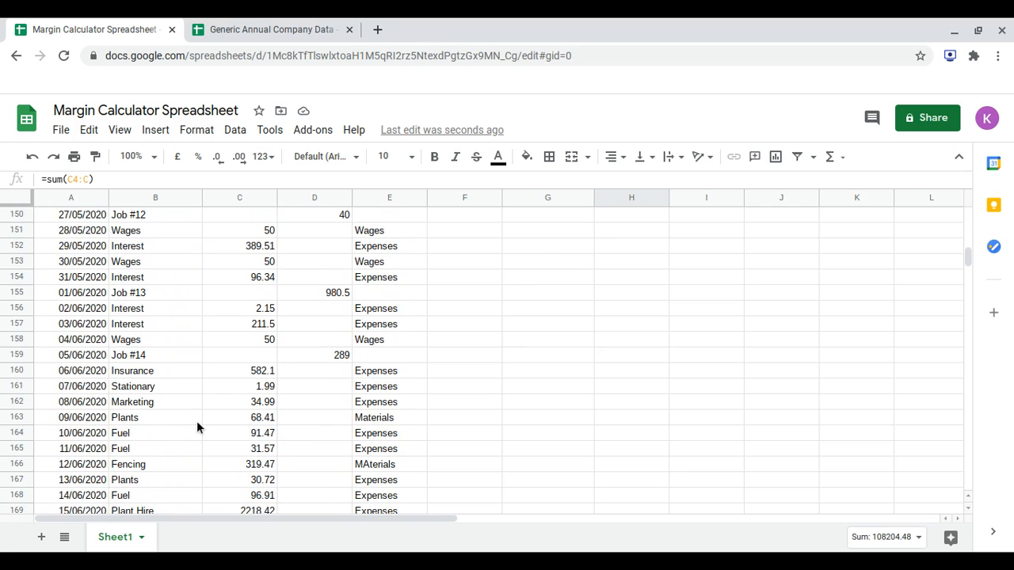
pyautogui.scroll(-2, 197, 421)
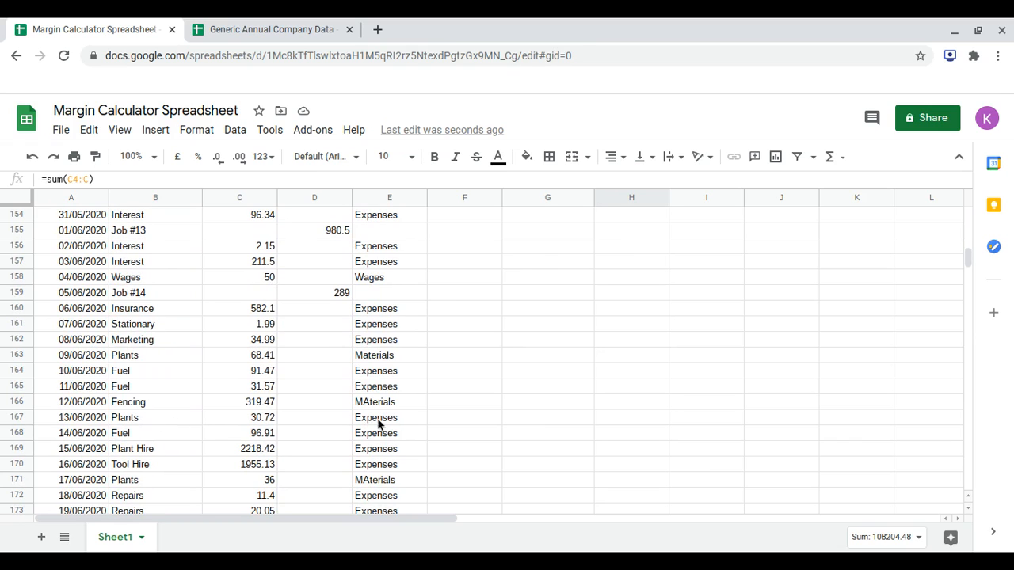
pyautogui.click(389, 418)
pyautogui.write('m')
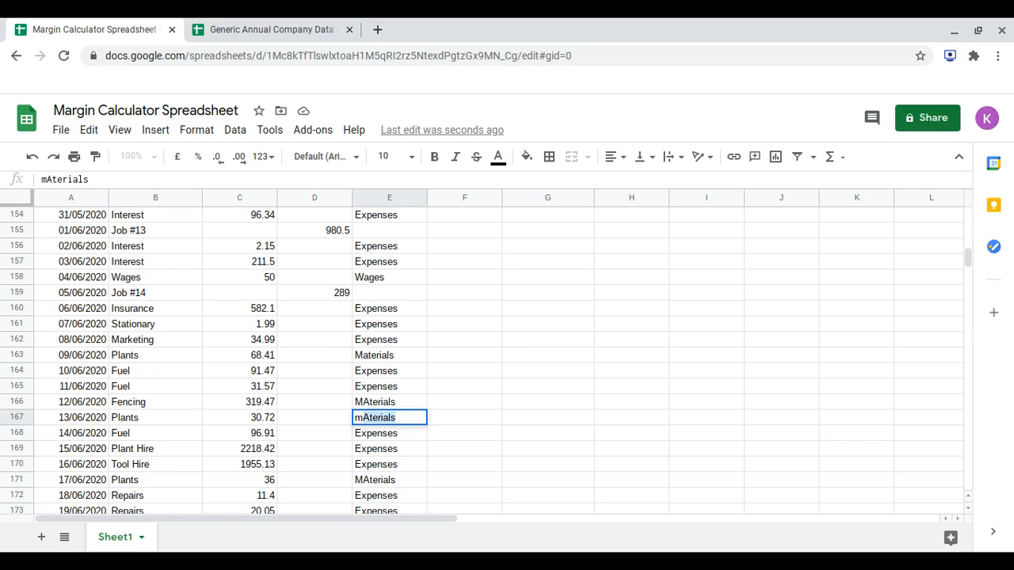
pyautogui.press('Return')
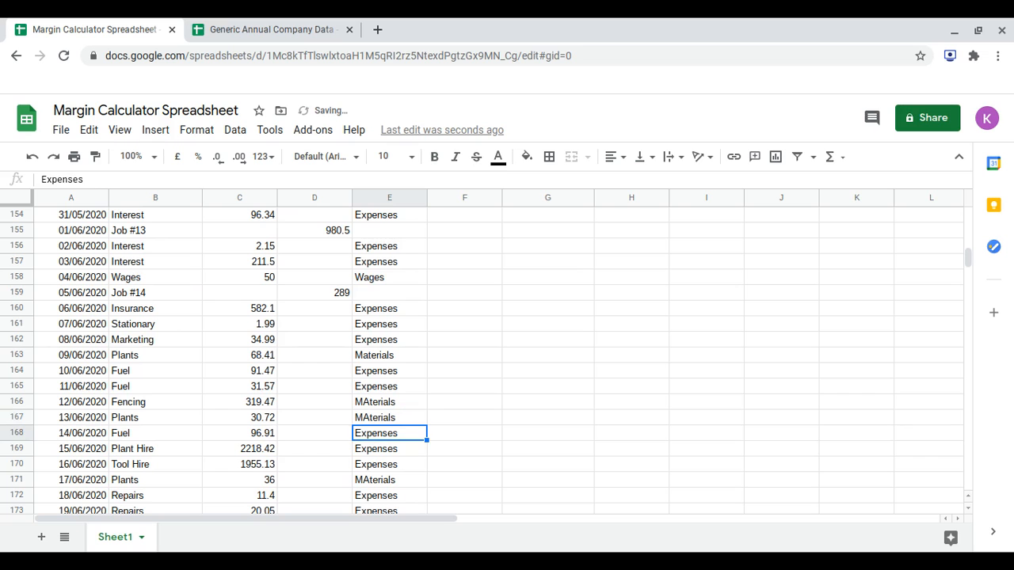
pyautogui.press('Up')
pyautogui.press('Left')
# Add the 13/06/2020 Plants amount, C167, to the Materials sum formula in H3.
pyautogui.scroll(10, 865, 442)
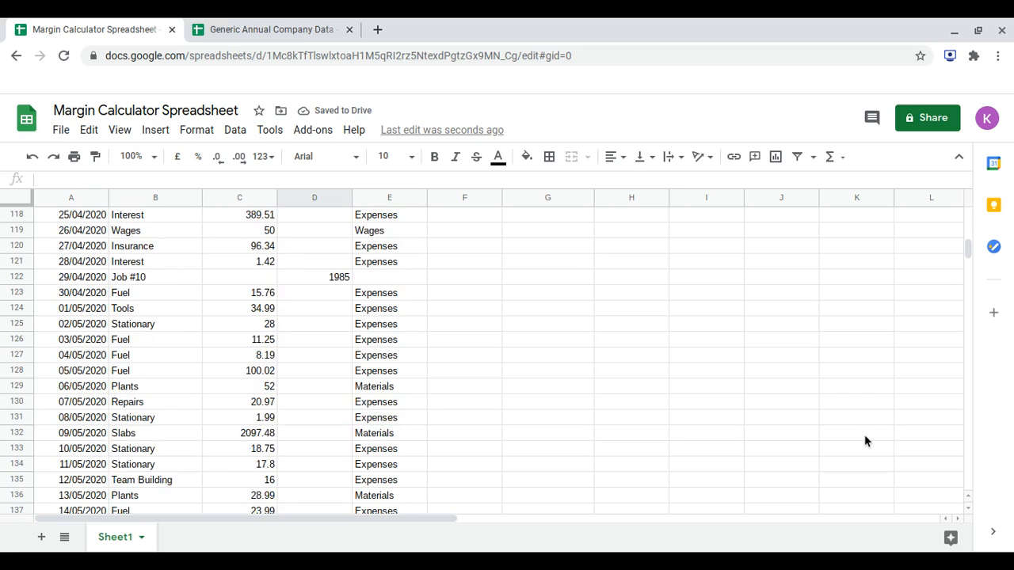
pyautogui.scroll(20, 865, 441)
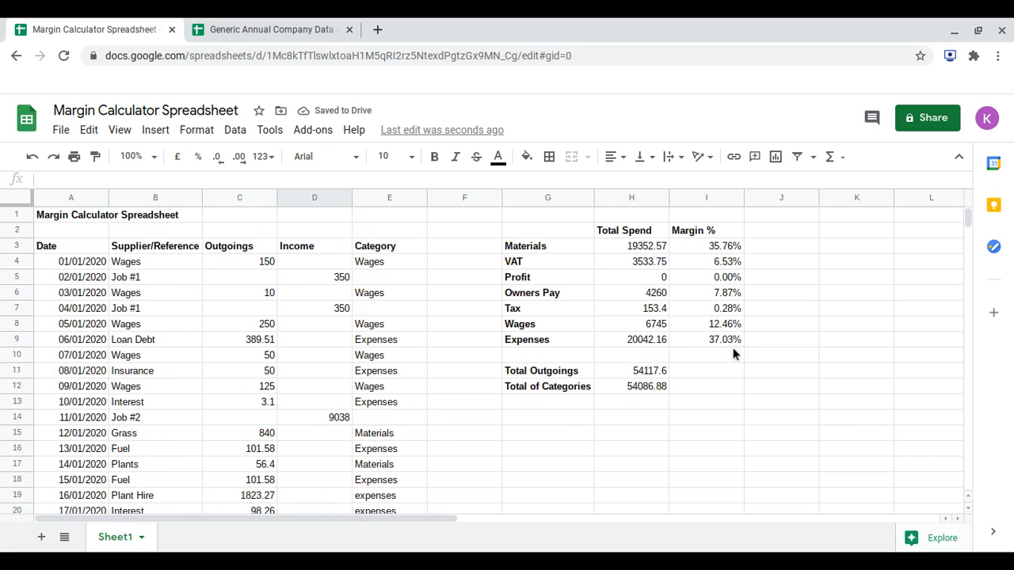
pyautogui.click(642, 250)
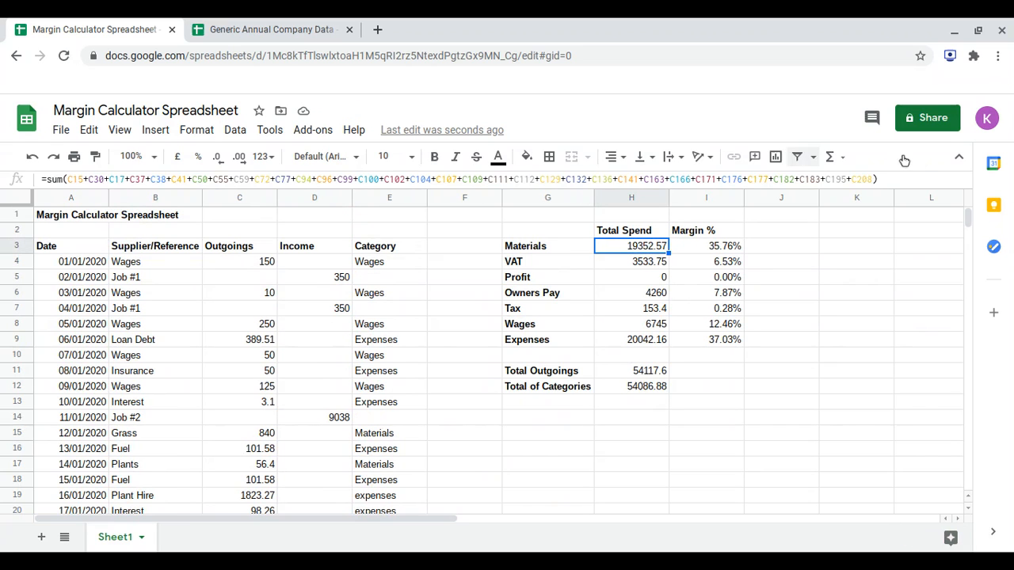
pyautogui.click(878, 179)
pyautogui.write('+')
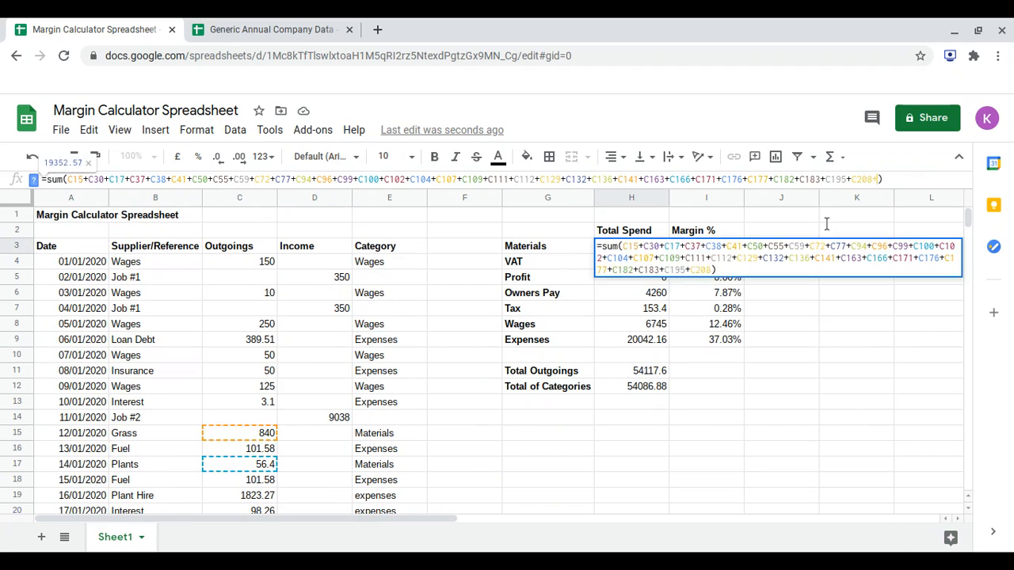
pyautogui.scroll(-10, 370, 385)
pyautogui.scroll(-13, 367, 384)
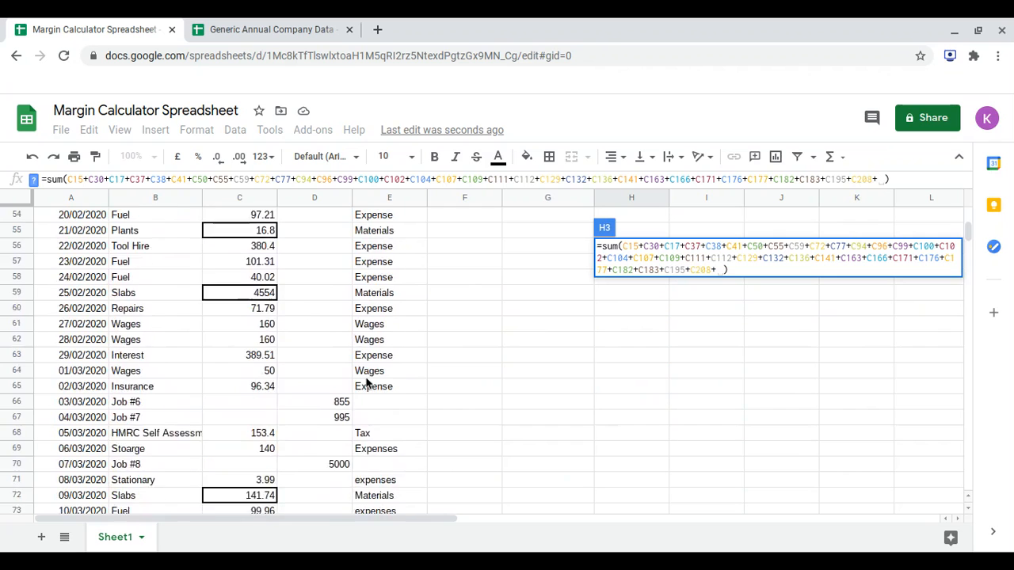
pyautogui.scroll(-5, 368, 384)
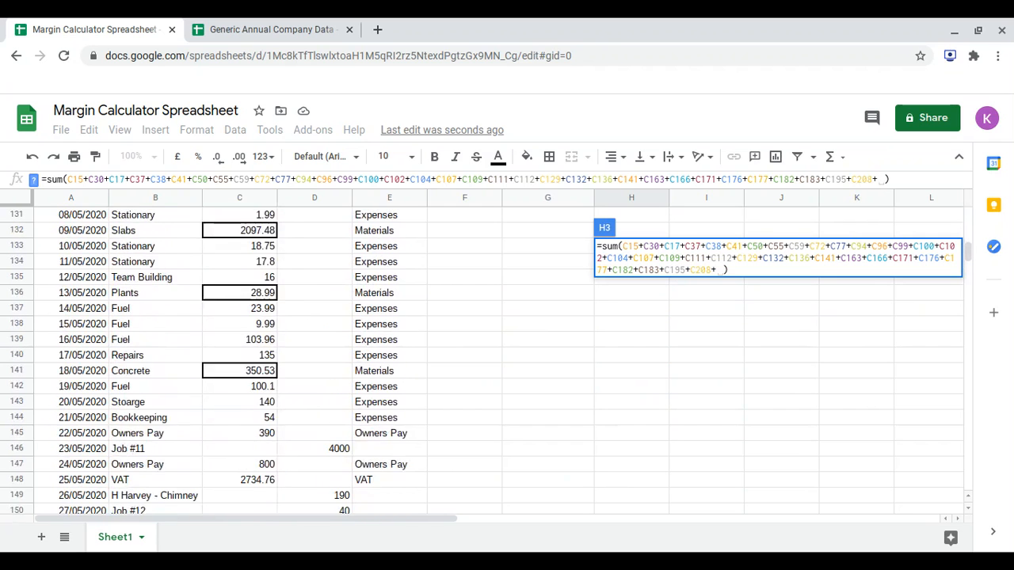
pyautogui.scroll(-3, 281, 444)
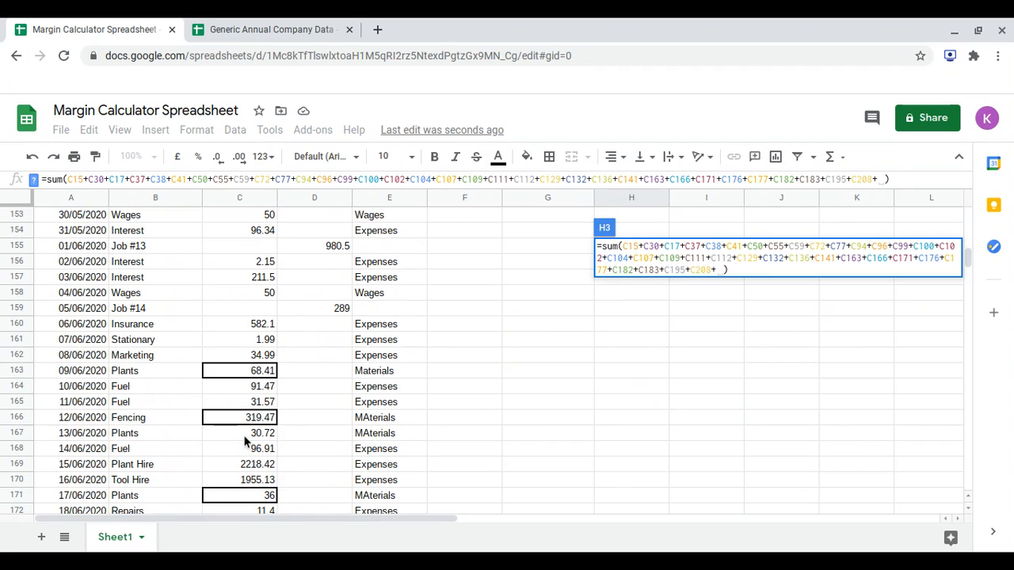
pyautogui.click(243, 435)
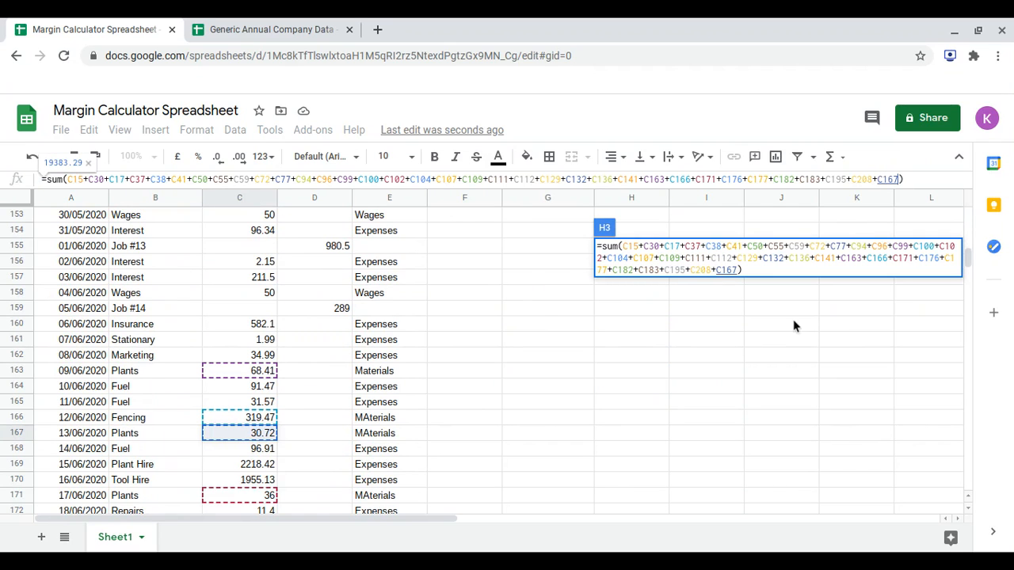
pyautogui.press('Return')
# Compare Total Outgoings with Total of Categories in H11:H12 and inspect the Owners Pay margin in I6.
pyautogui.moveTo(629, 324); pyautogui.dragTo(629, 338)
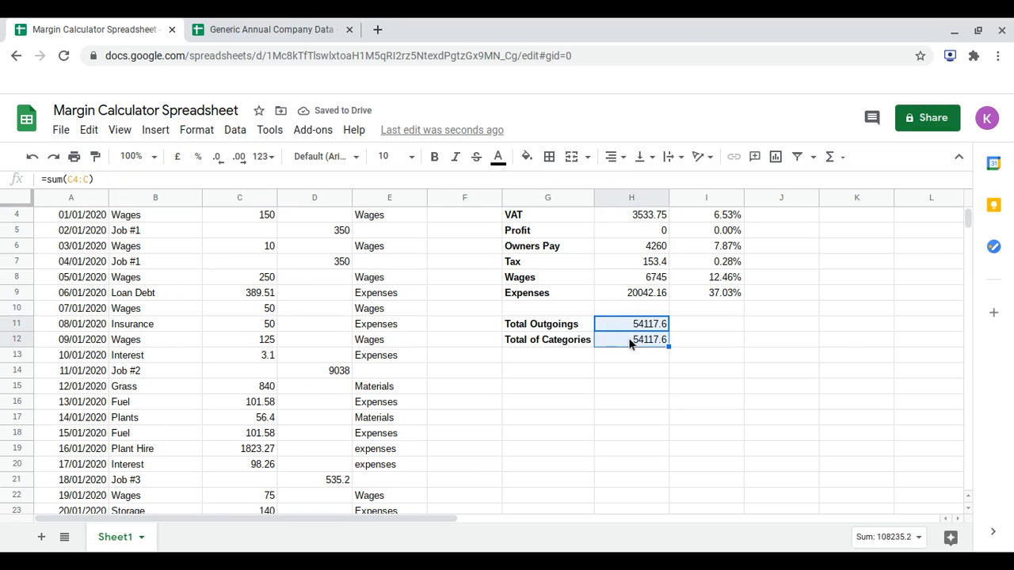
pyautogui.scroll(2, 783, 352)
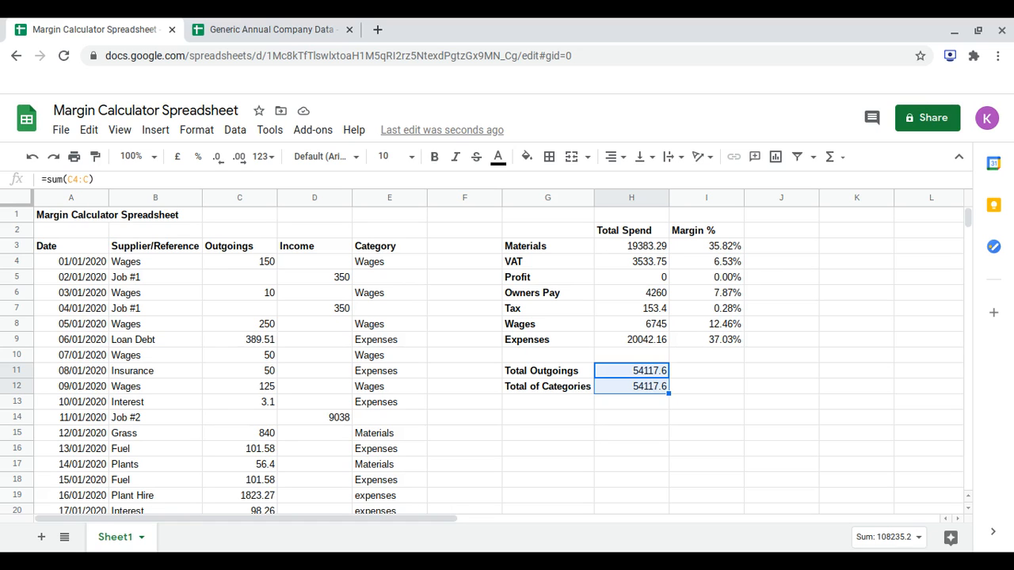
pyautogui.click(722, 295)
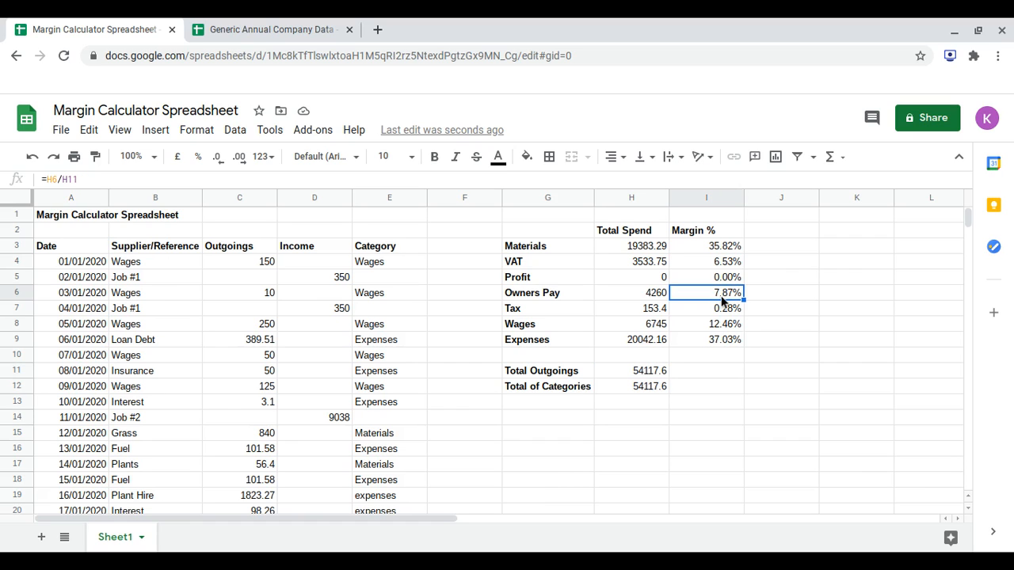